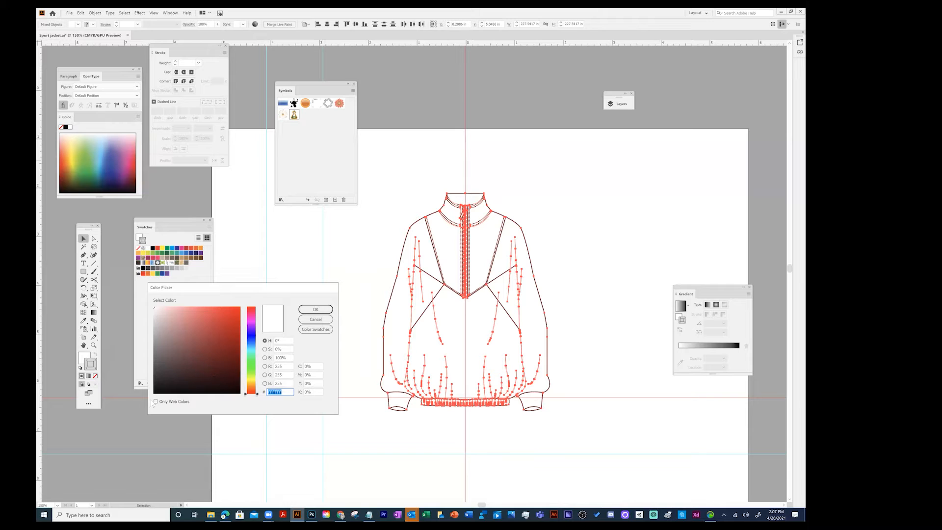
Step: Restrict color picking to web colors and set the stroke of the whole jacket drawing to black, 000000
left_click(156, 401)
left_click(158, 391)
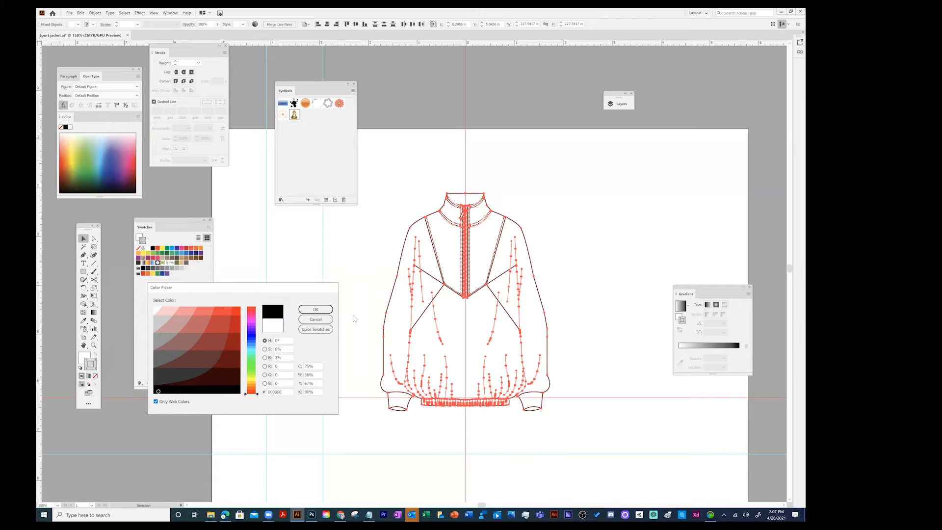
left_click(316, 309)
left_click(361, 298)
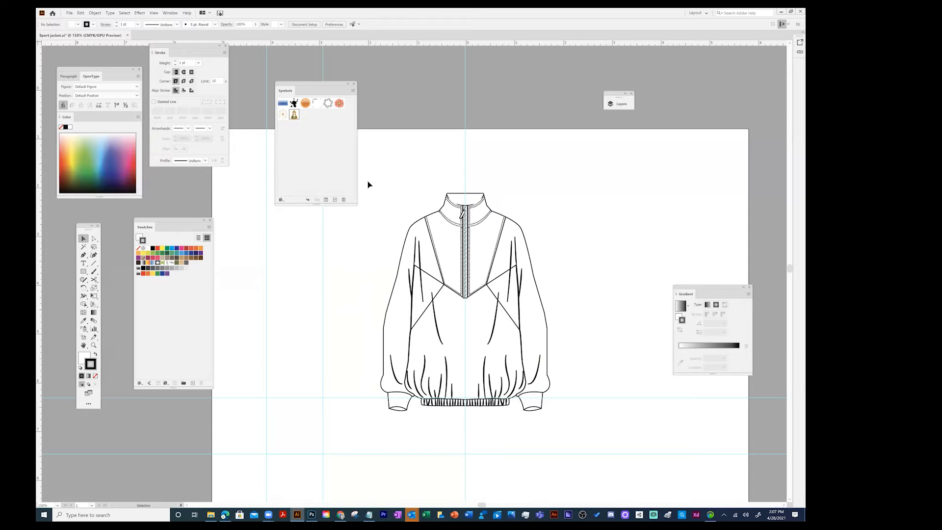
key("ctrl+a")
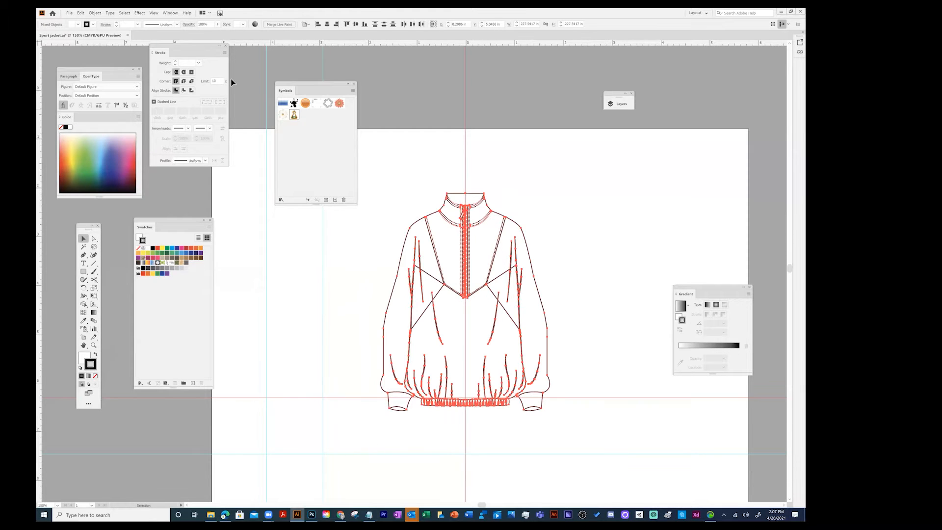
left_click(395, 143)
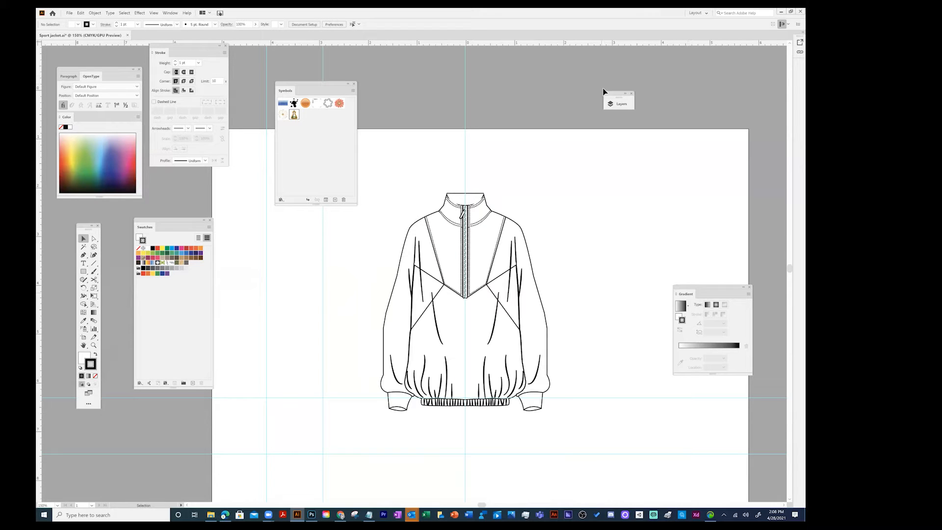
Step: Show the layer list in place of the symbols library and collapse Layer 2 copy
left_click(611, 104)
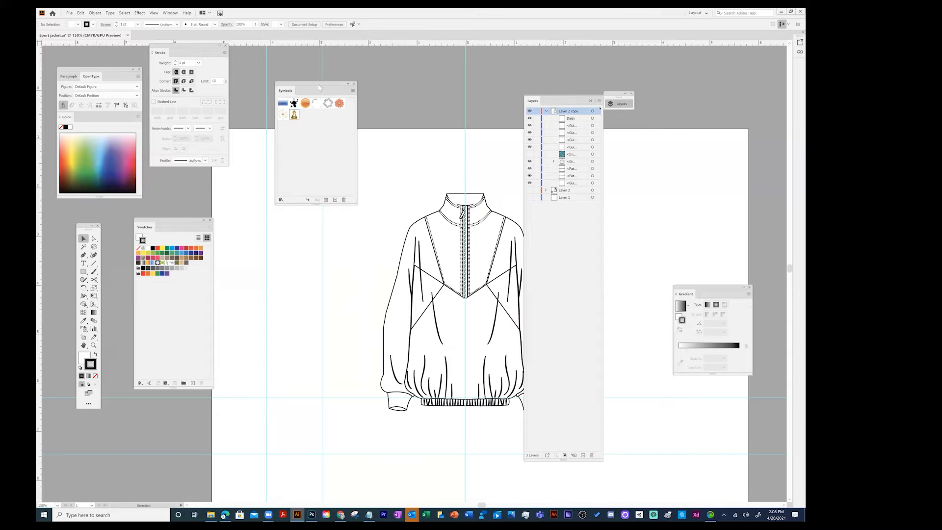
left_click(354, 84)
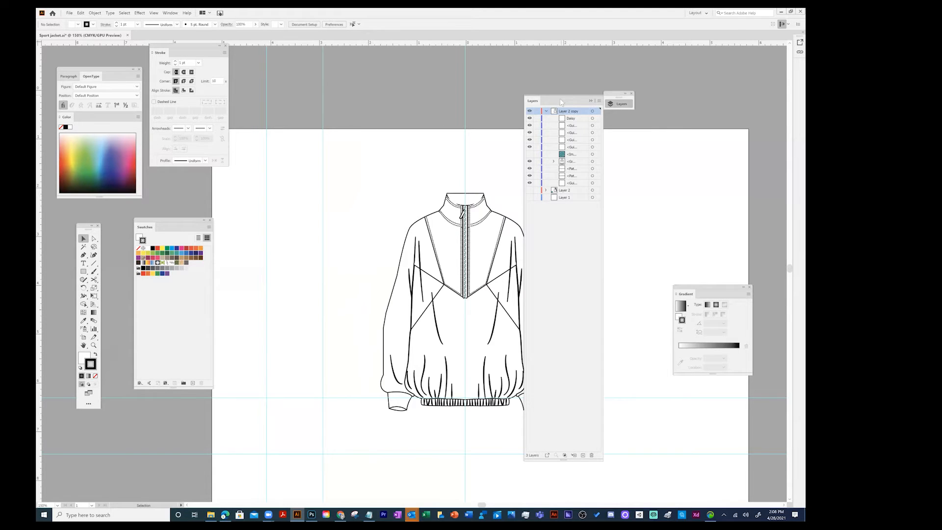
left_click_drag(573, 93, 298, 90)
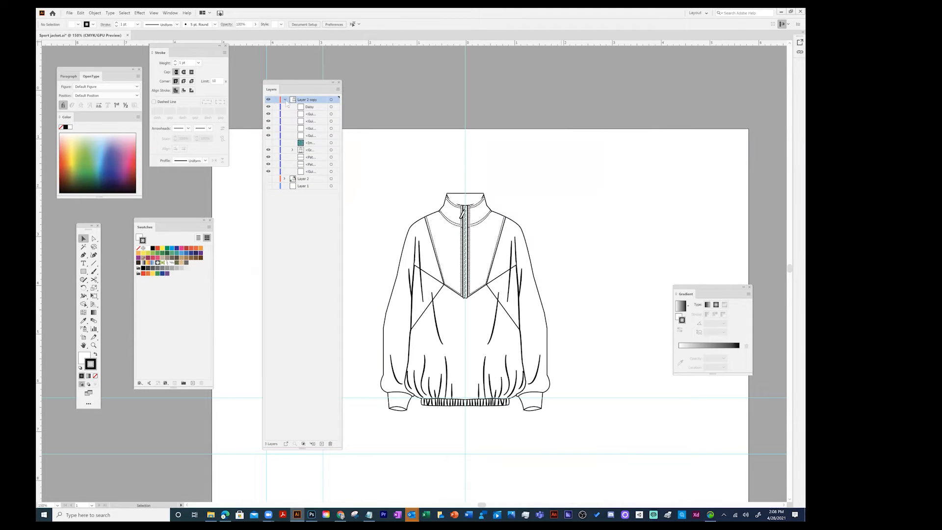
left_click(285, 100)
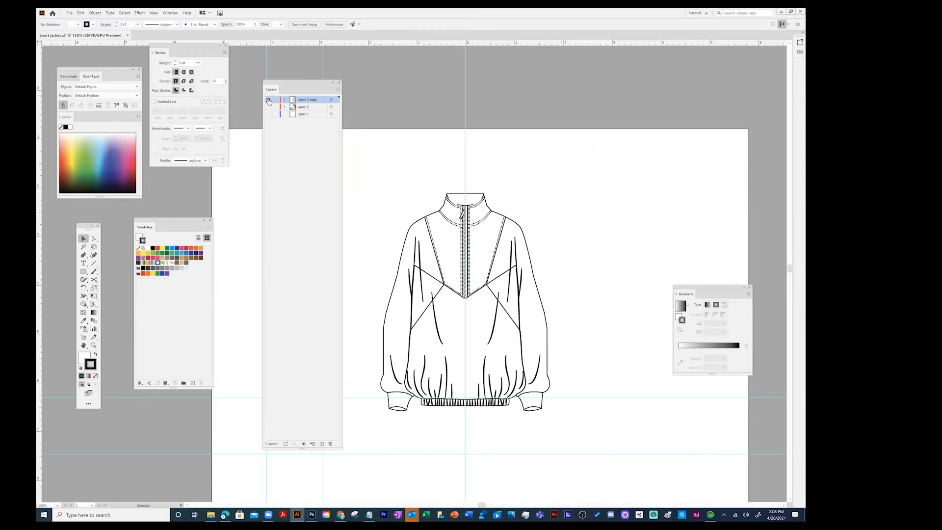
Step: Show Layer 2 instead of Layer 2 copy and paint an open C-shaped brush stroke without fill beside the jacket on Layer 2
left_click(269, 100)
left_click(269, 107)
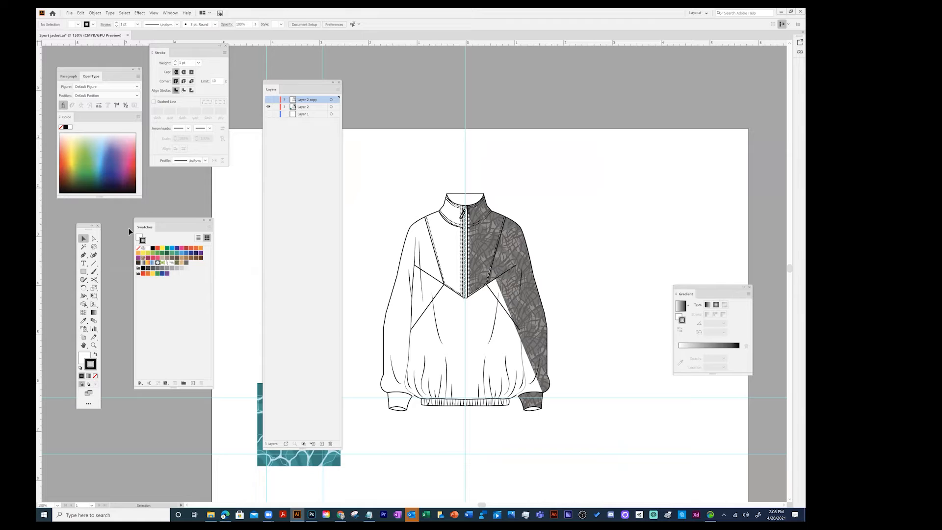
left_click(93, 271)
left_click(309, 107)
mouse_move(605, 161)
left_mouse_down()
mouse_move(620, 248)
mouse_move(629, 250)
left_mouse_up()
key("slash")
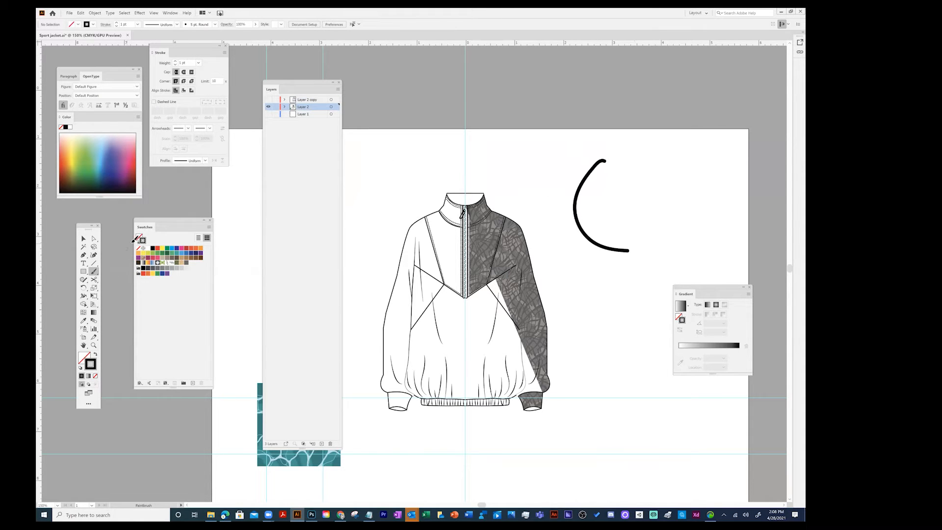
Step: Fill the open C-shaped path with the green and orange leaf pattern swatch
left_click(86, 358)
left_click(162, 264)
left_click(83, 239)
left_click(606, 249)
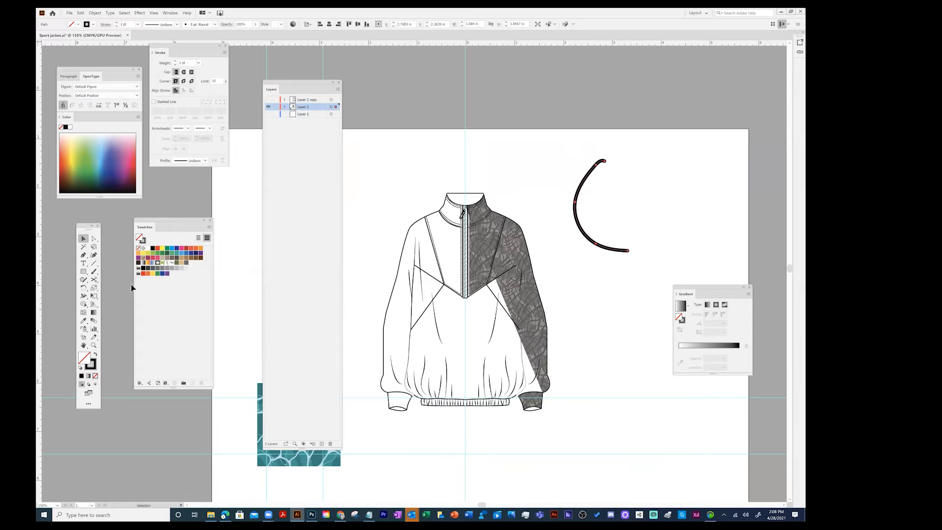
left_click(164, 265)
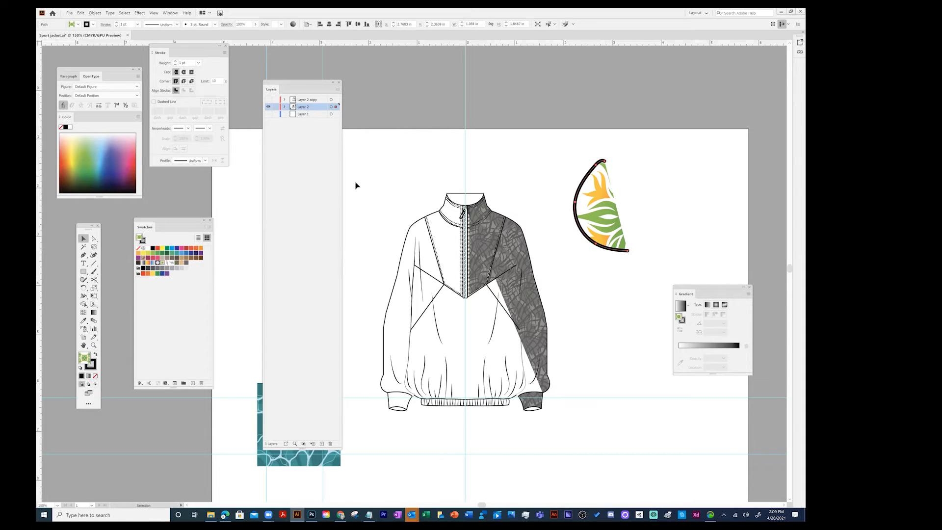
Step: Delete the pattern-filled C-shaped path and show Layer 2 copy instead of Layer 2
left_click(83, 239)
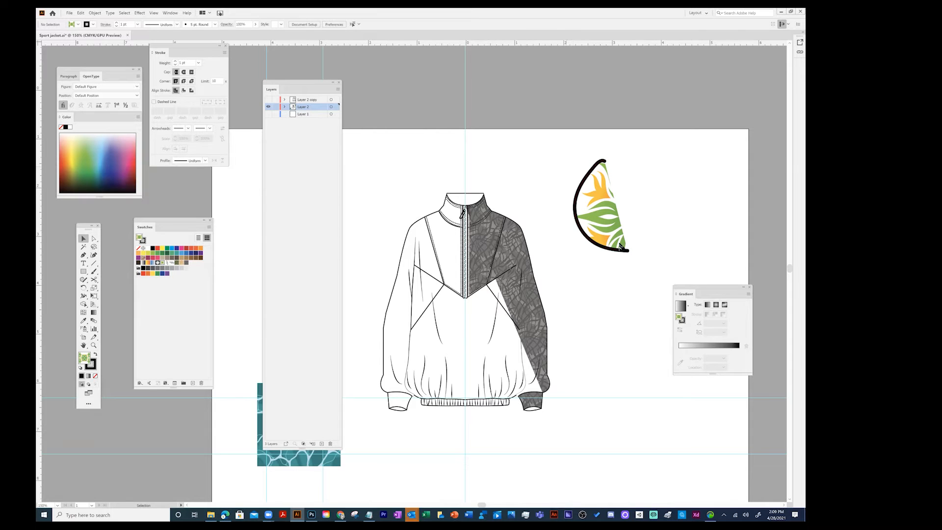
key("Delete")
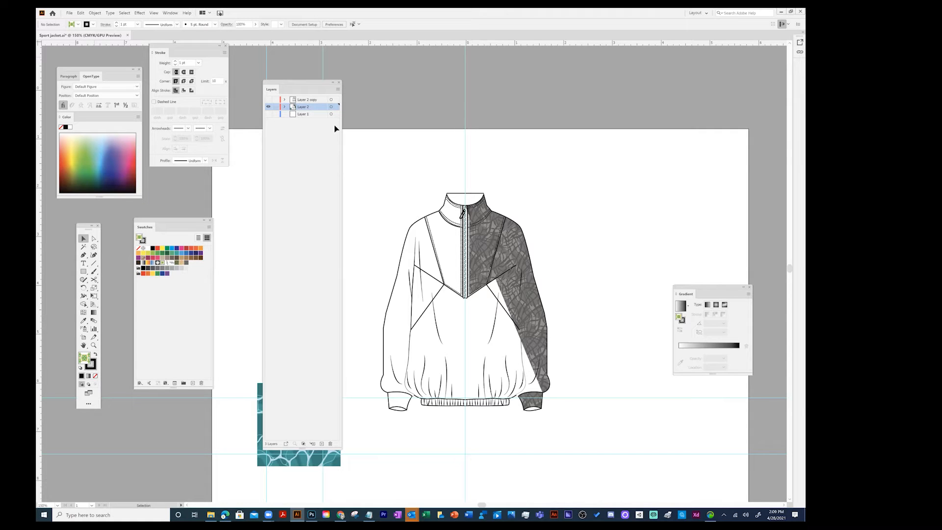
left_click(268, 107)
left_click(269, 100)
key("ctrl+y")
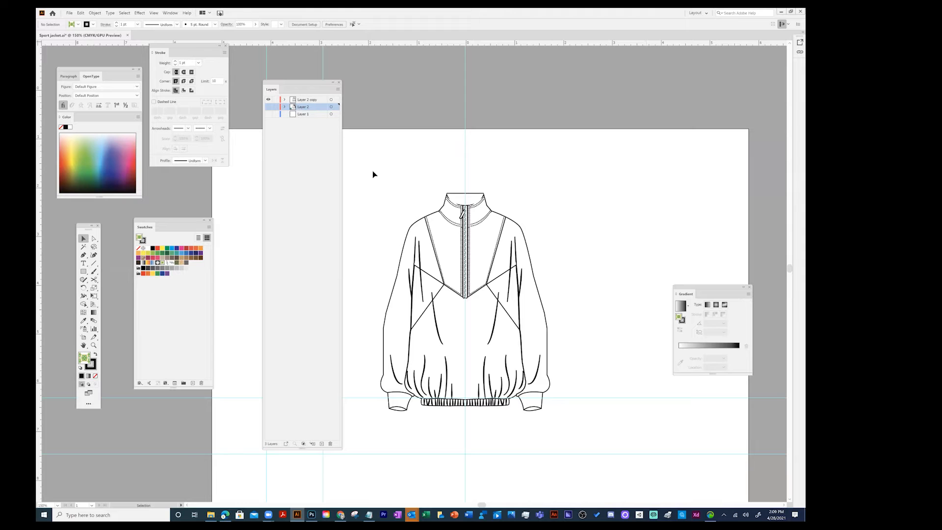
Step: Remove the fill from all the jacket artwork on Layer 2 copy
left_click_drag(355, 159, 628, 446)
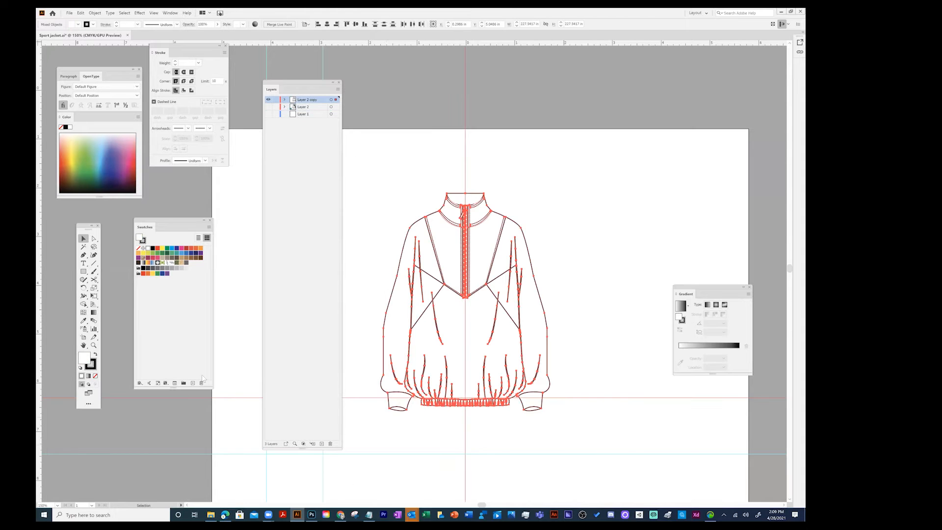
left_click(92, 362)
left_click(95, 376)
left_click(374, 253)
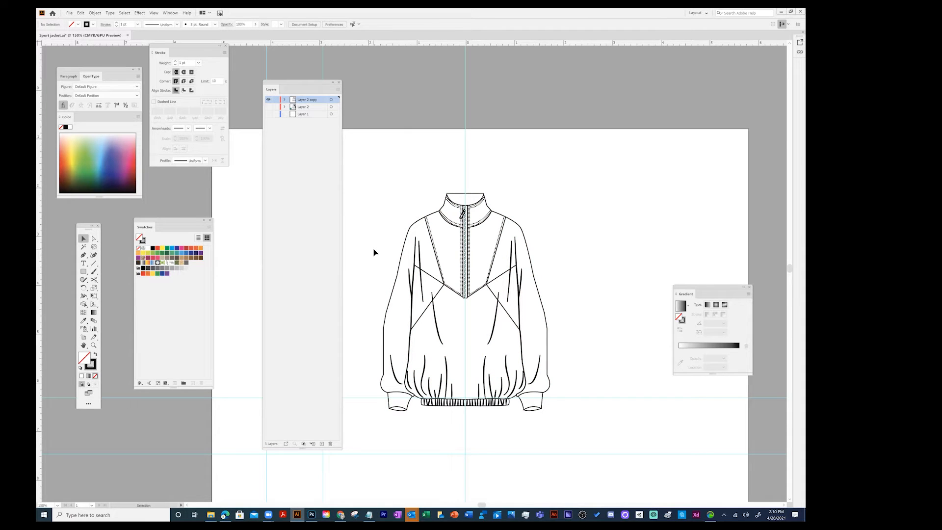
Step: Group all the jacket artwork and expand Layer 2 copy in the layer list
left_click_drag(357, 162, 479, 501)
left_click_drag(579, 429, 579, 429)
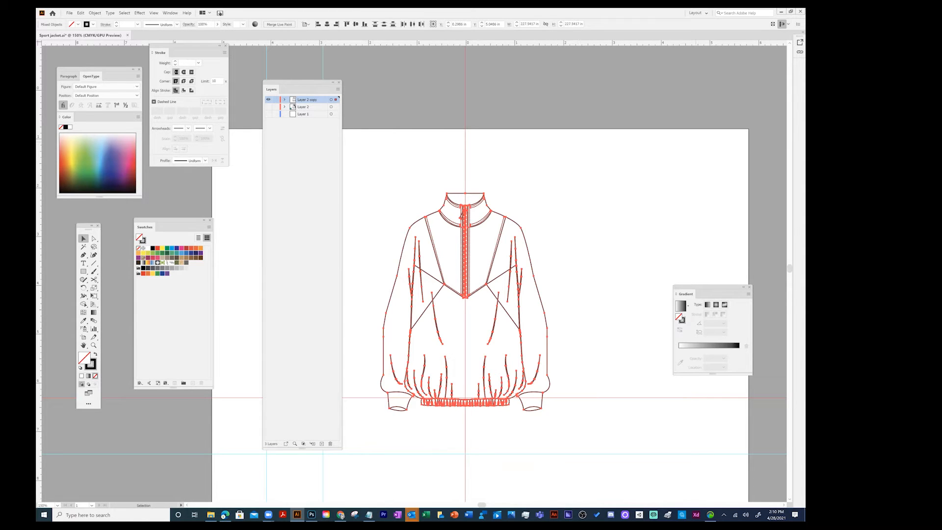
left_click(95, 13)
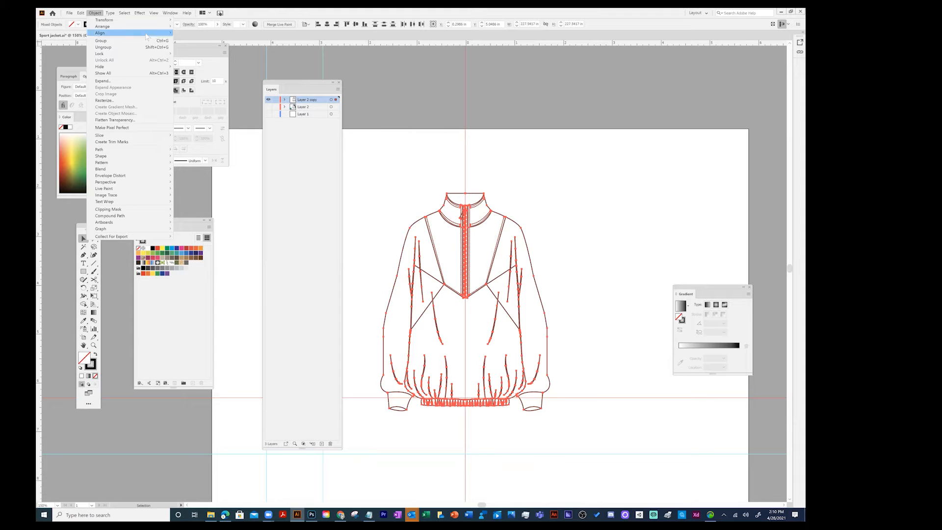
left_click(113, 42)
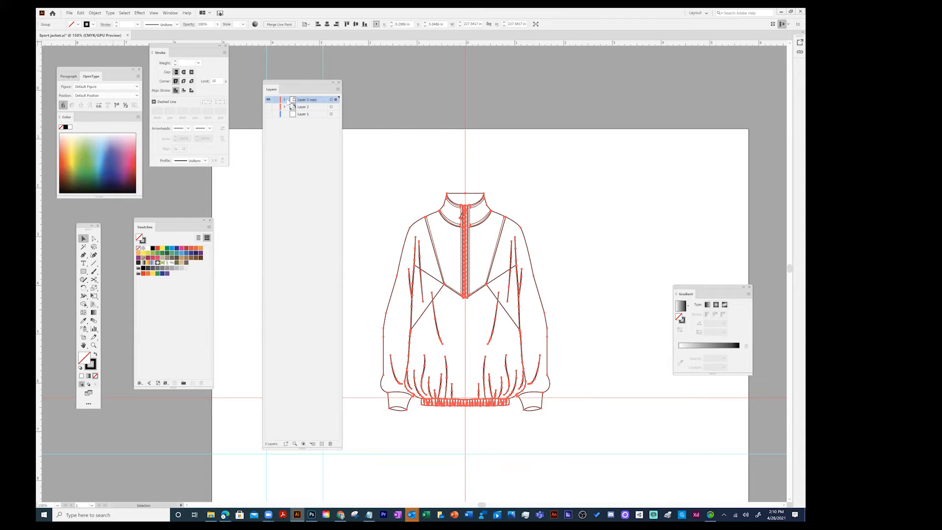
left_click(284, 100)
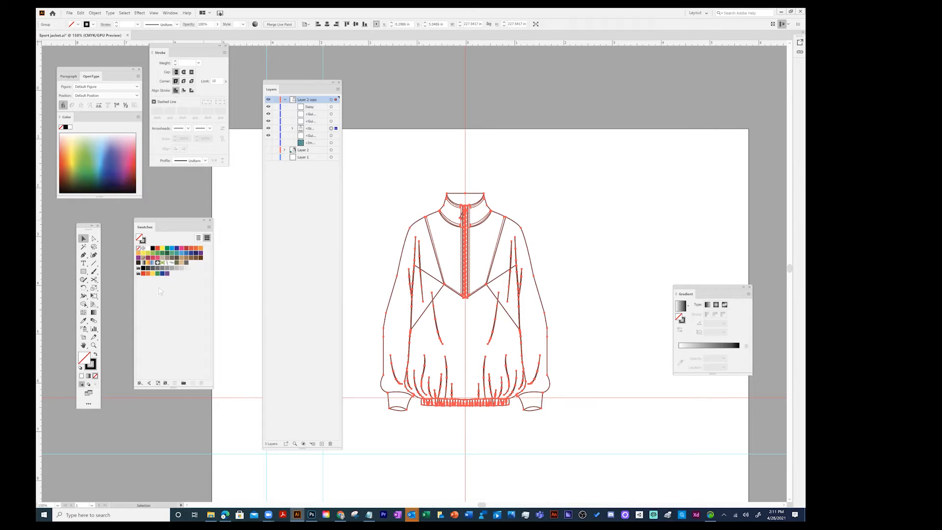
Step: Try to fill the front panel left of the zipper with the dark green pattern swatch using the Live Paint Bucket
left_click(84, 305)
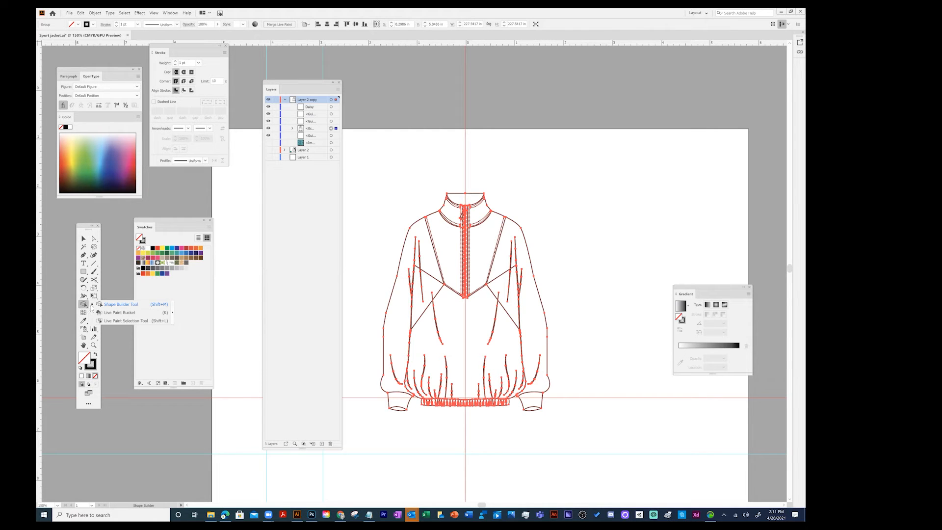
left_click(120, 313)
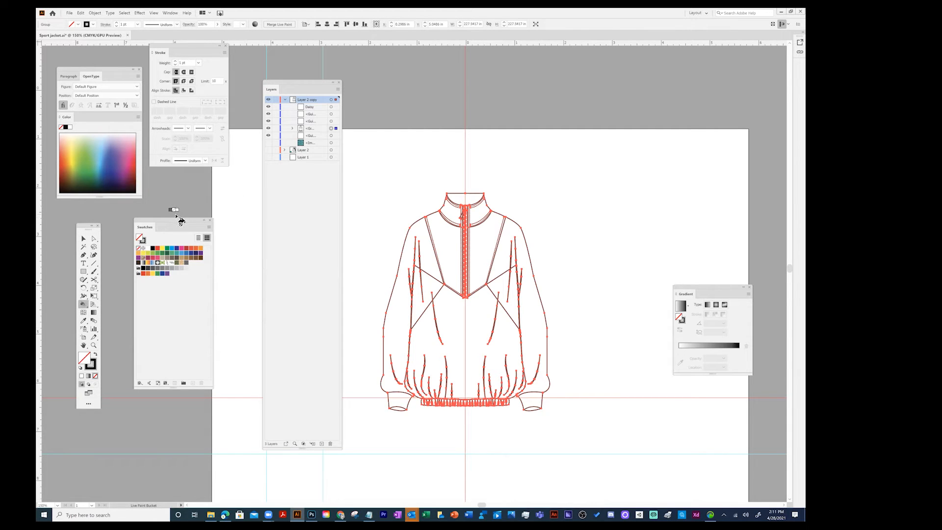
left_click(178, 265)
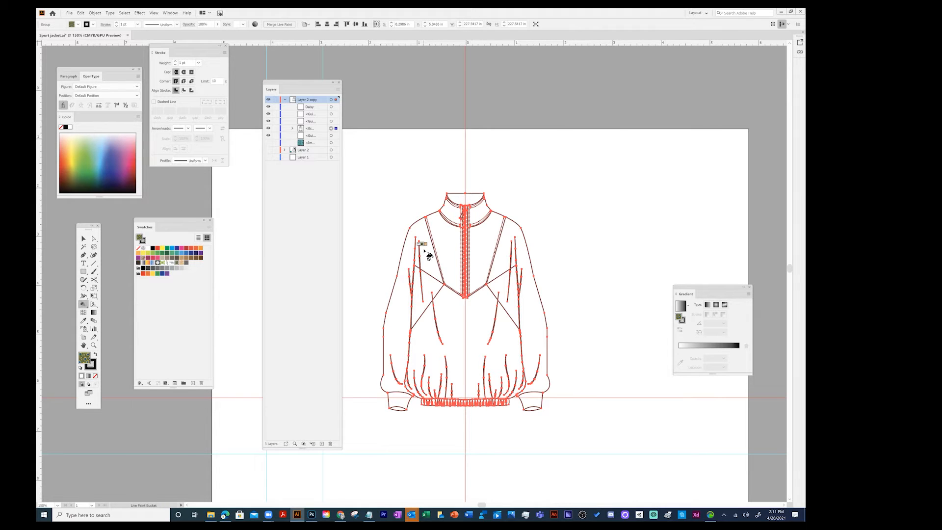
left_click(452, 245)
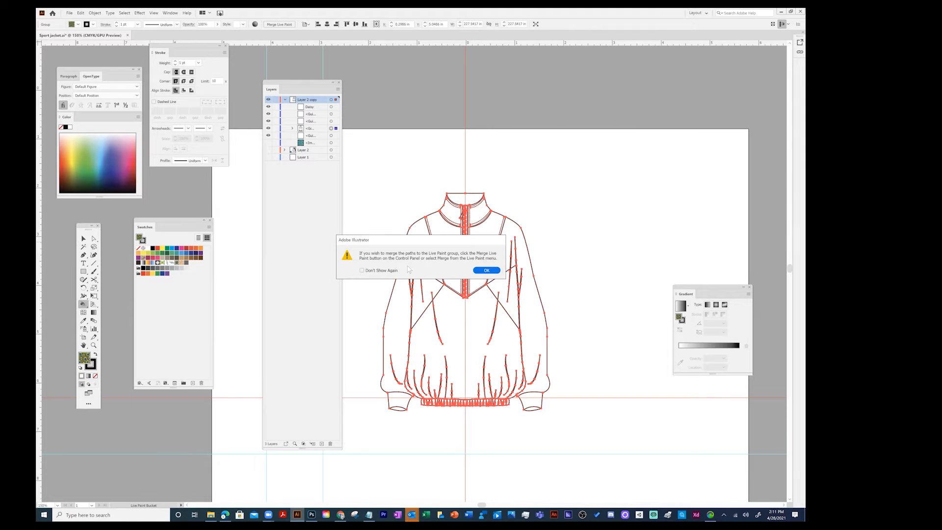
left_click(493, 272)
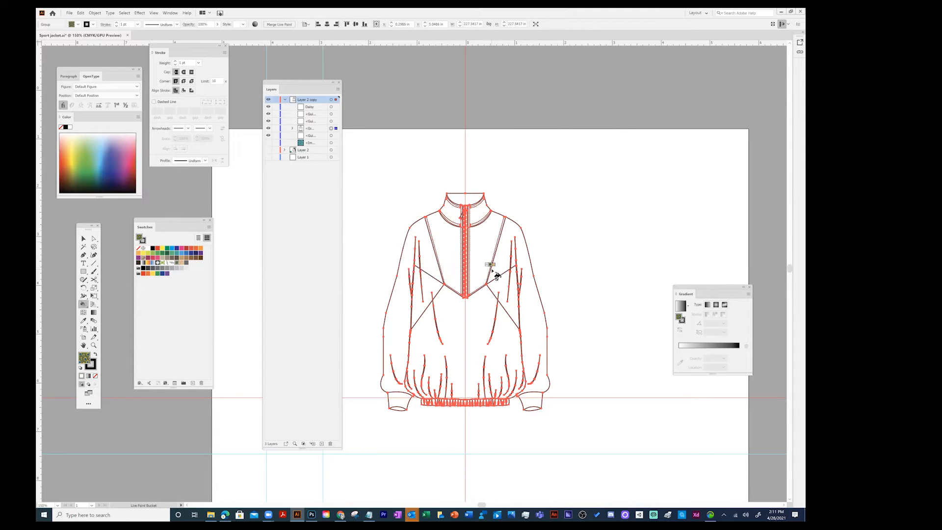
left_click(451, 246)
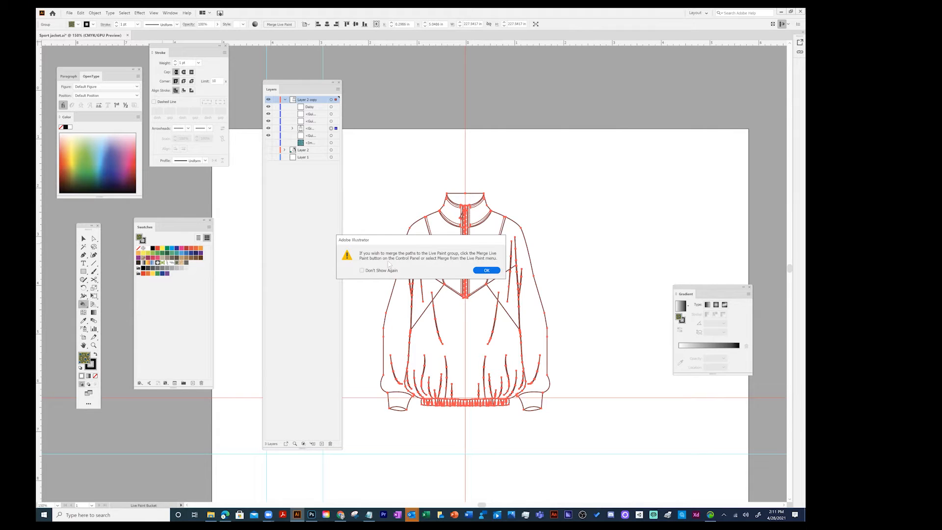
left_click(487, 270)
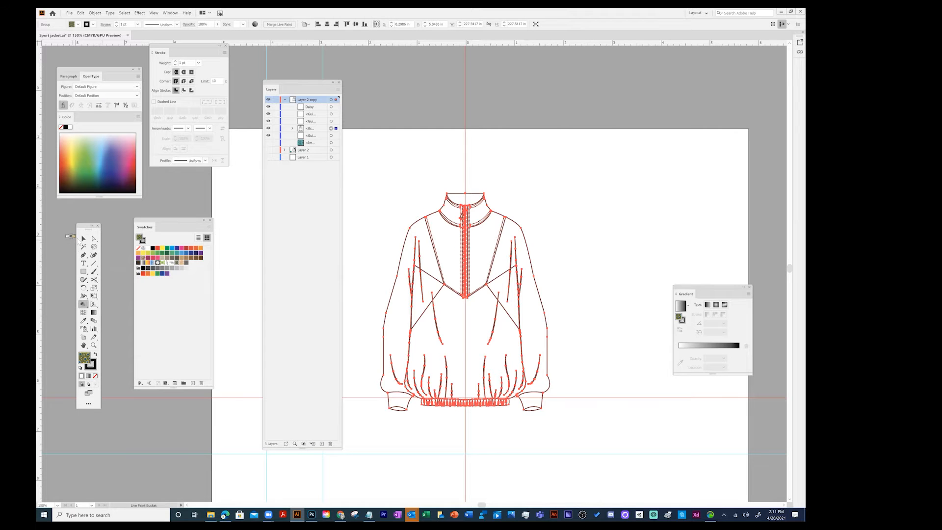
left_click(83, 238)
left_click(375, 210)
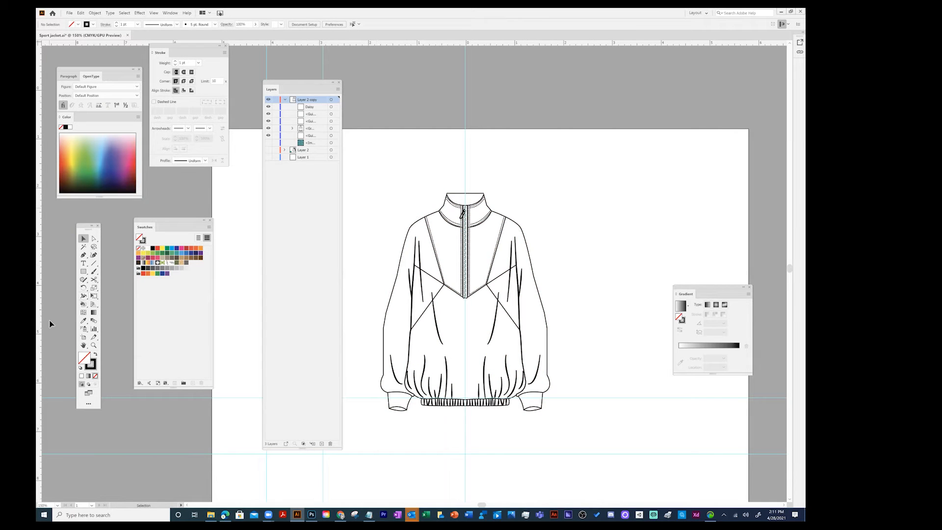
Step: Select all the artwork and try to fill the front panel right of the zipper with red using the Live Paint Bucket
left_click(83, 304)
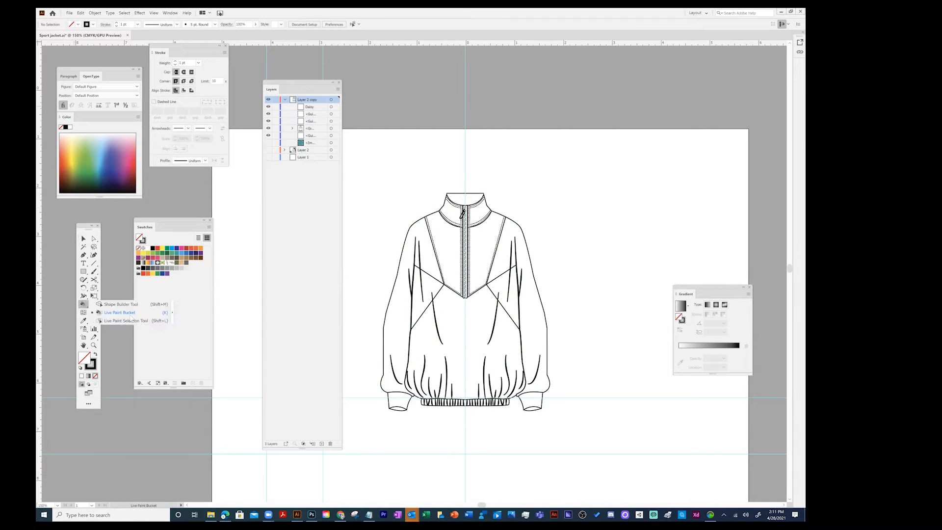
left_click(118, 313)
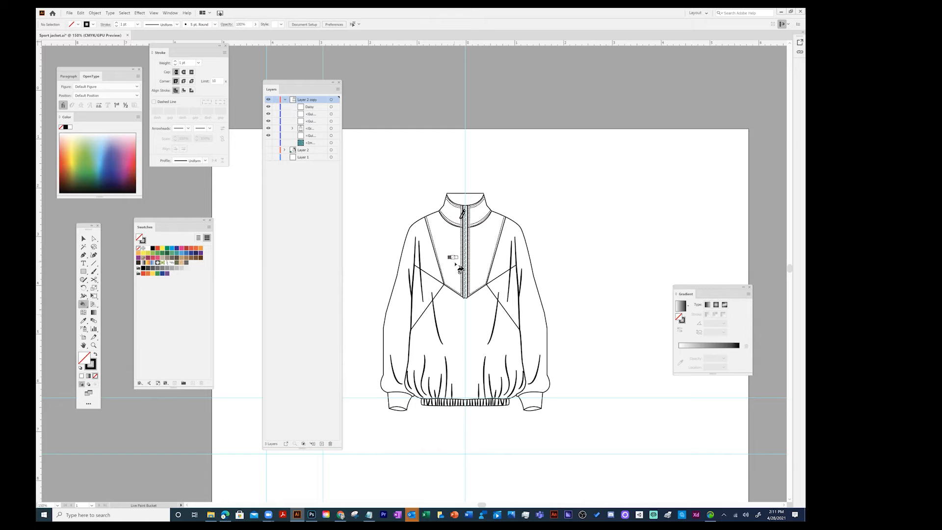
key("Right")
key("Right")
key("Right")
key("ctrl+a")
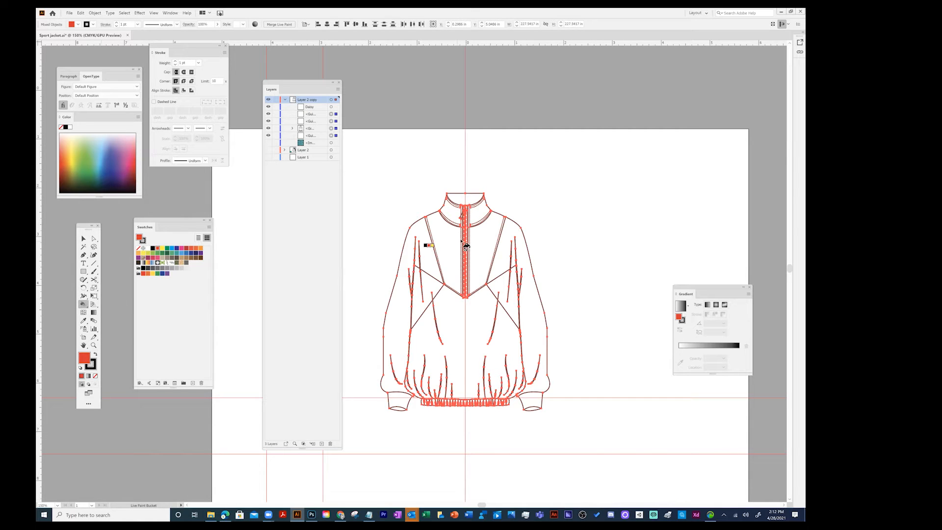
left_click(479, 246)
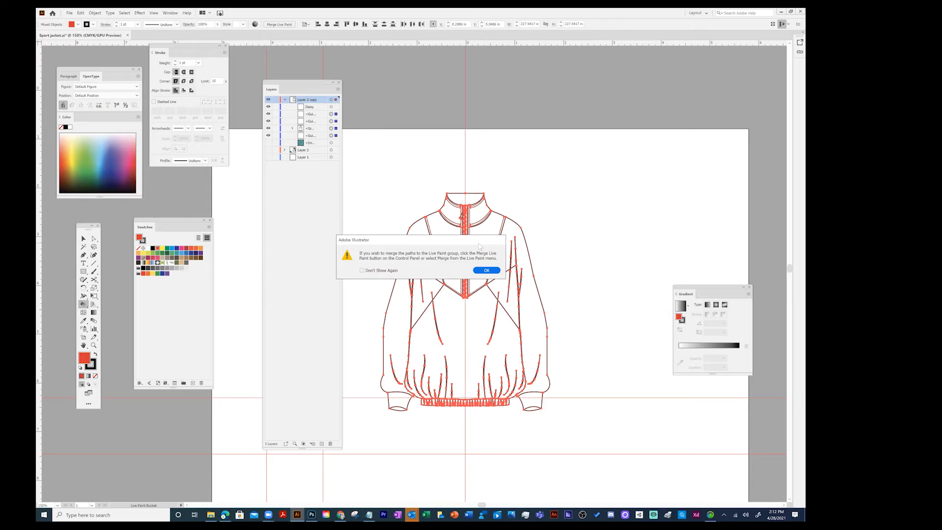
left_click(485, 271)
Step: Try to release the selected jacket artwork from Live Paint
left_click(94, 13)
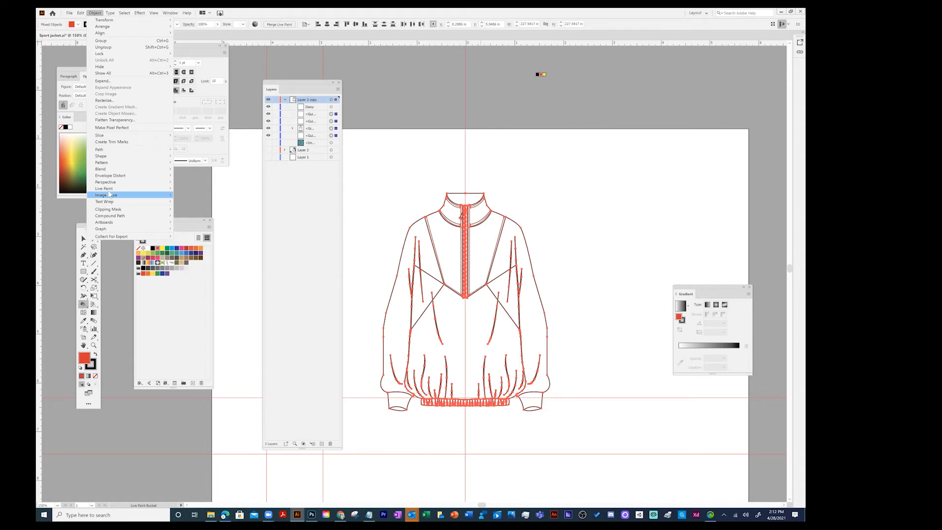
mouse_move(112, 191)
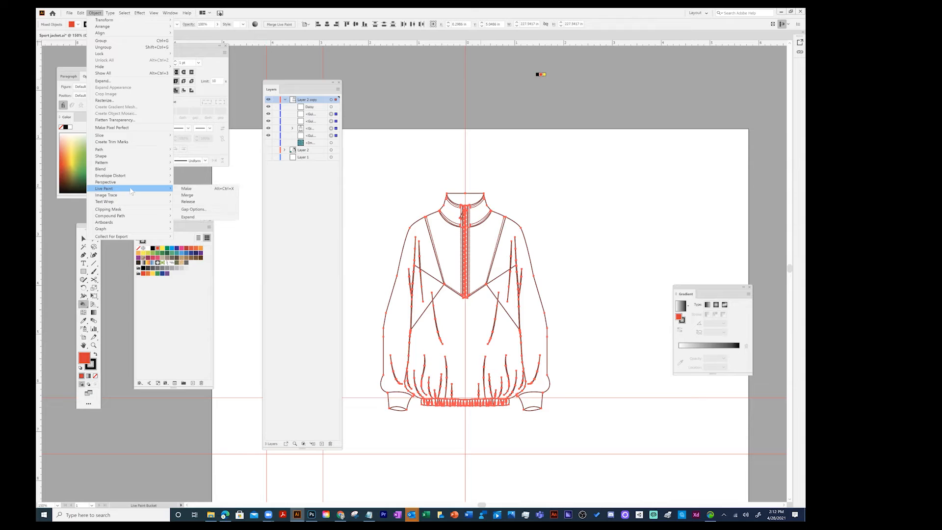
left_click(193, 202)
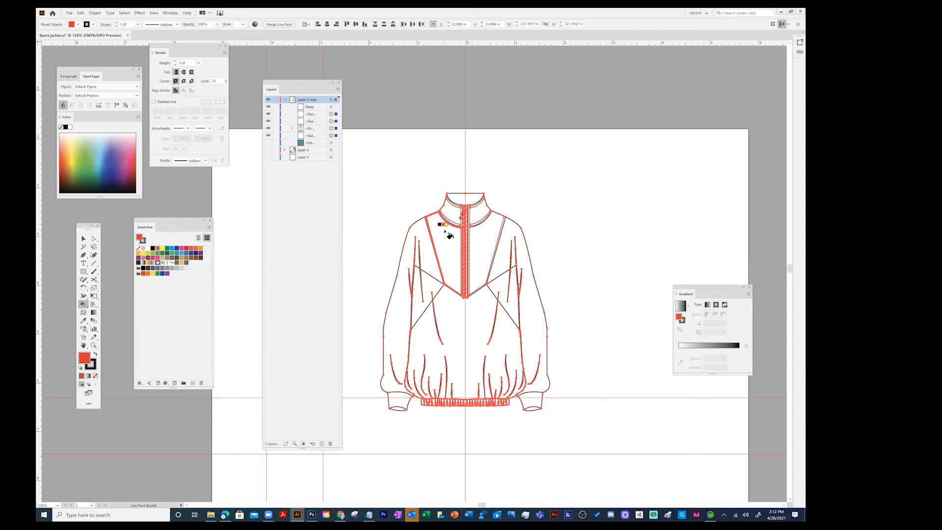
left_click(94, 13)
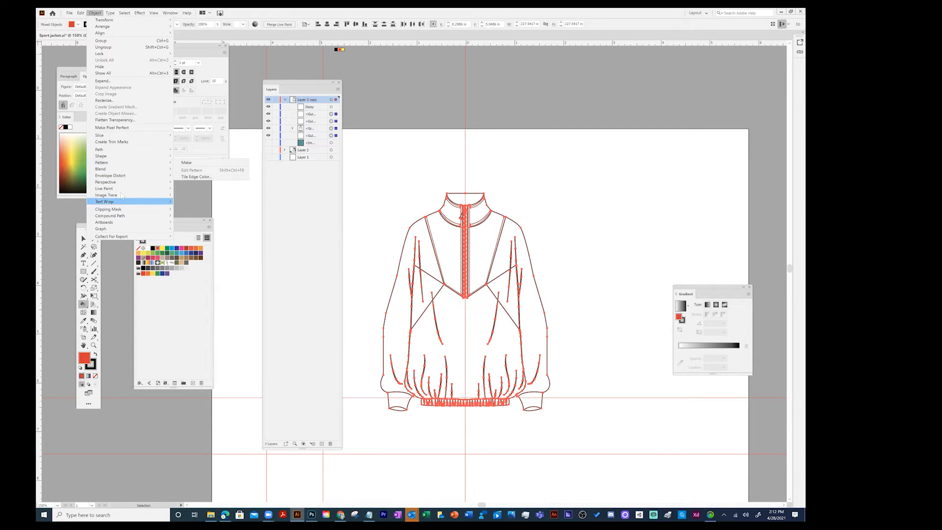
mouse_move(118, 185)
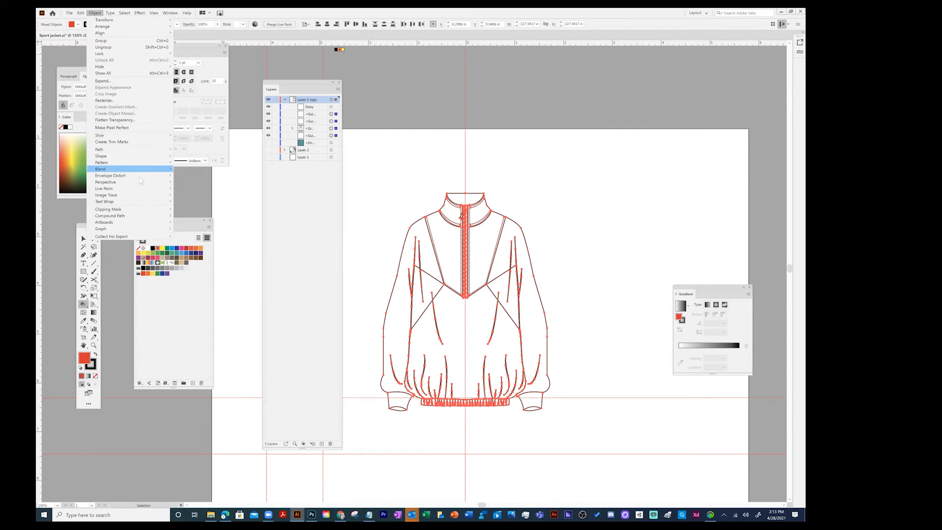
mouse_move(148, 195)
left_click(374, 167)
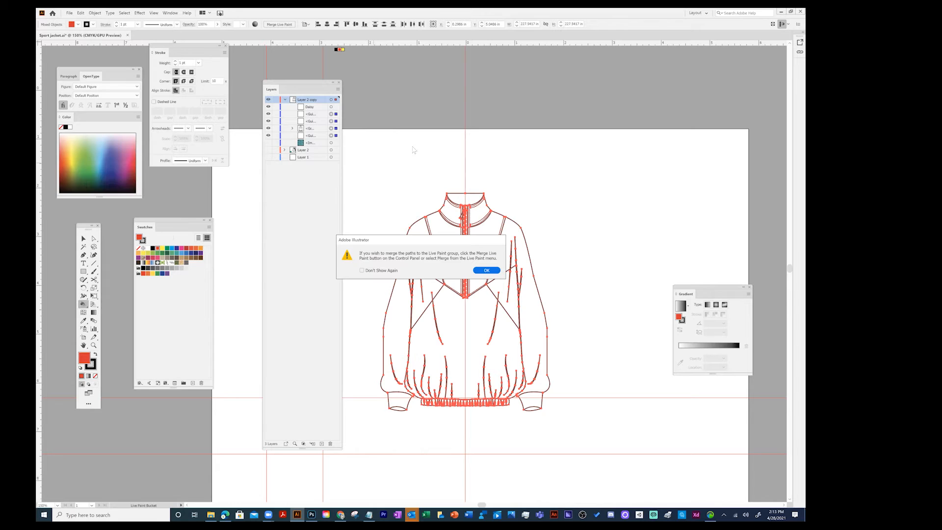
left_click(495, 271)
Step: Reselect all the jacket artwork and try to fill the front panel right of the zipper with yellow using the Live Paint Bucket
key("v")
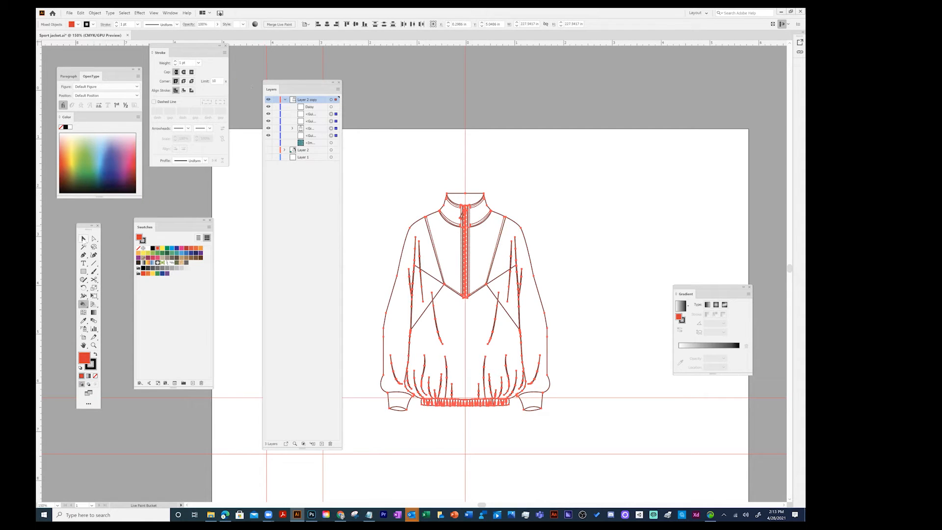
left_click(381, 196)
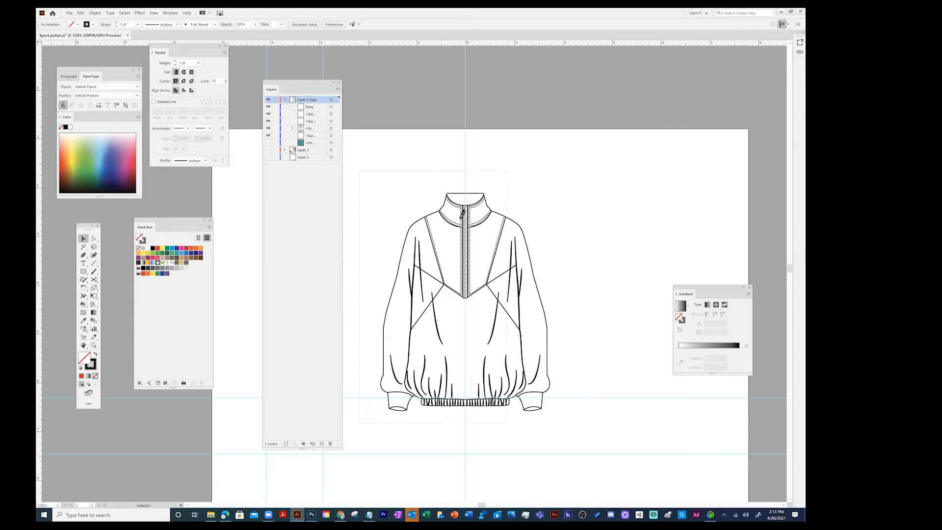
key("ctrl+a")
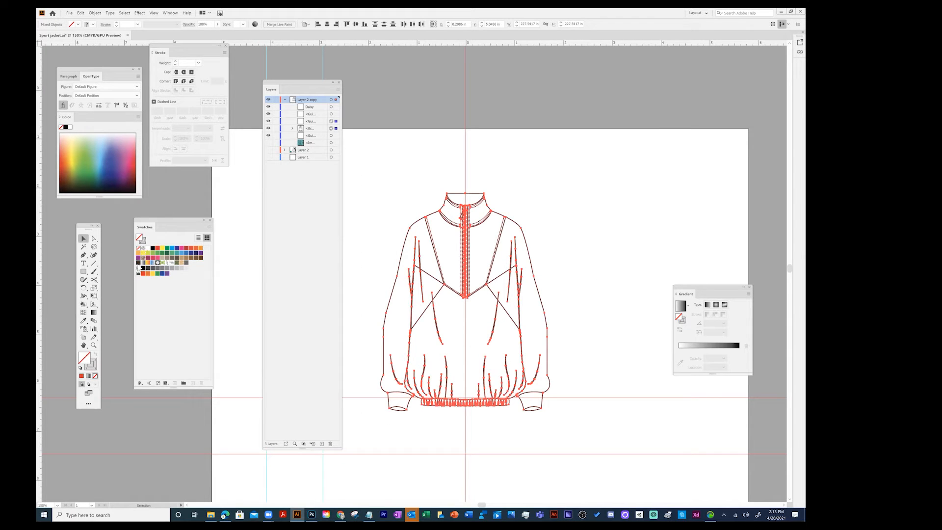
left_click(83, 304)
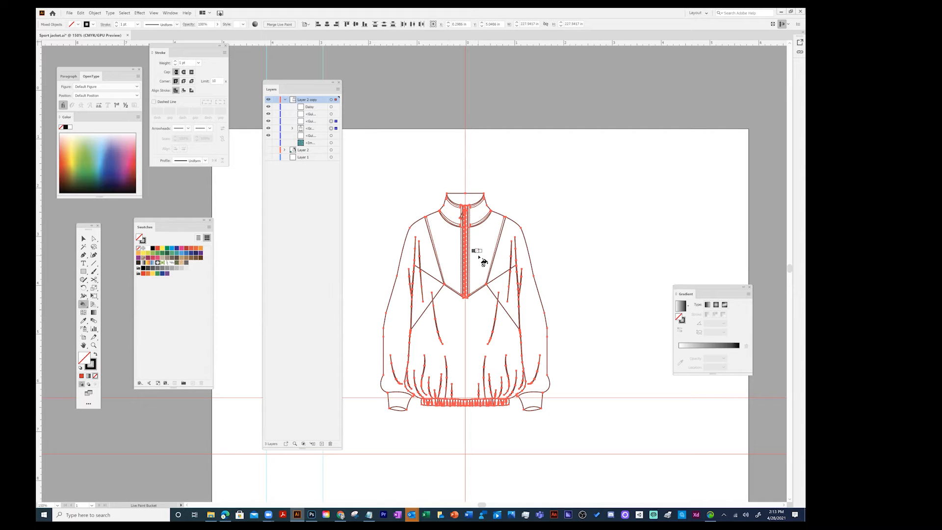
key("Right")
key("Right")
key("Right")
key("Right")
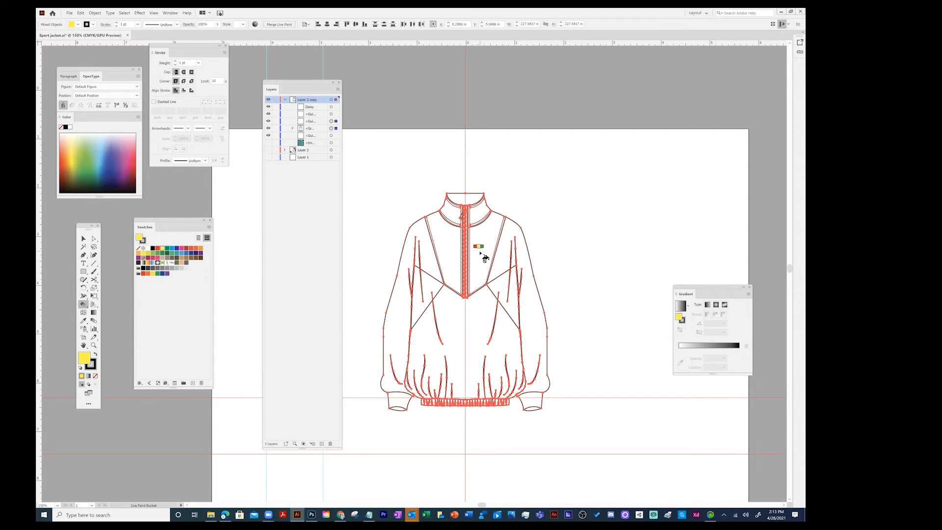
left_click(481, 253)
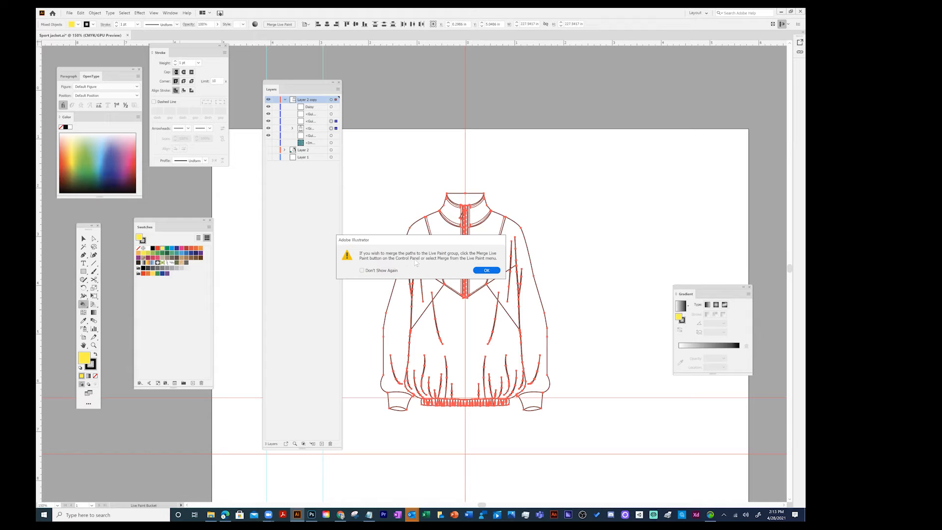
left_click(485, 271)
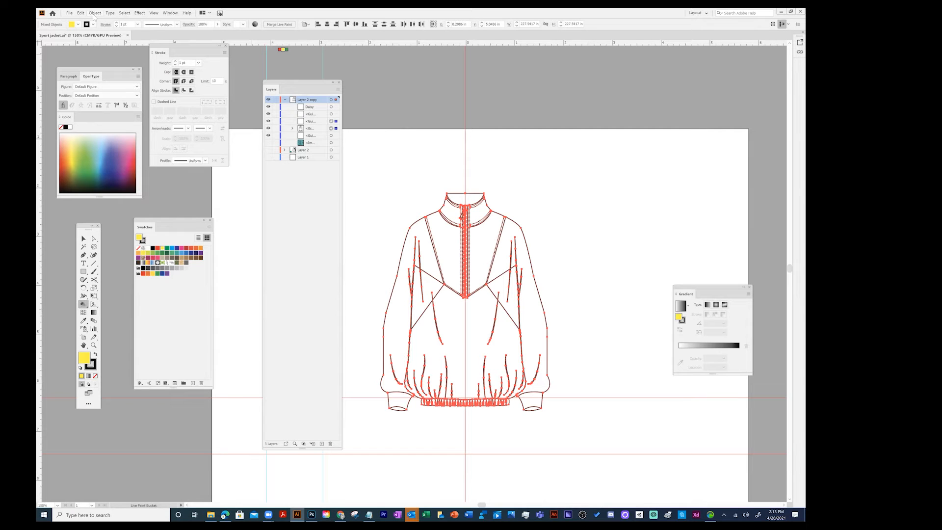
Step: Apply Live Paint Merge to the selected artwork and fill the front panel left of the zipper with yellow
left_click(94, 13)
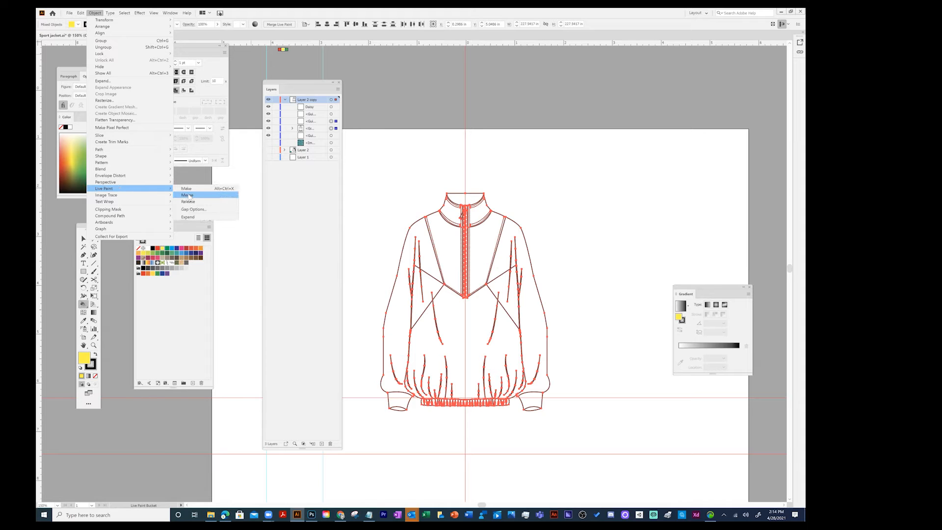
left_click(188, 195)
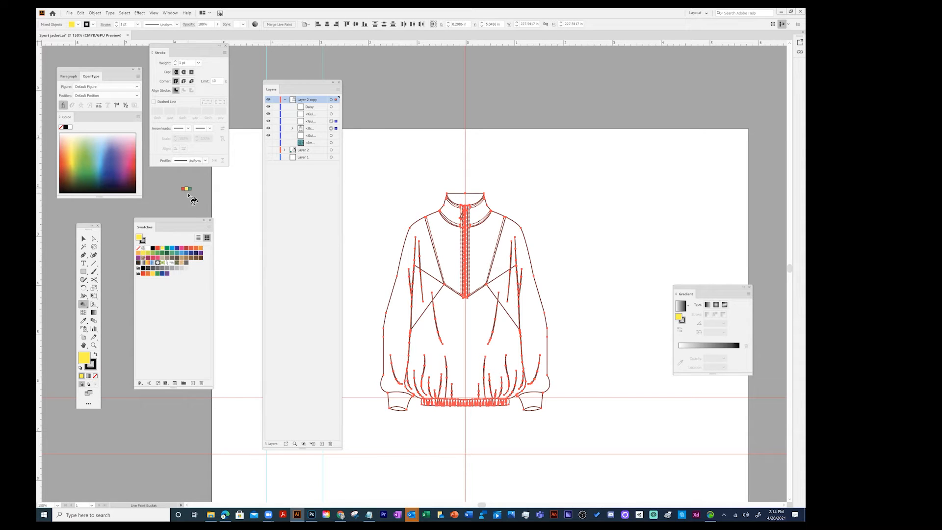
left_click(452, 251)
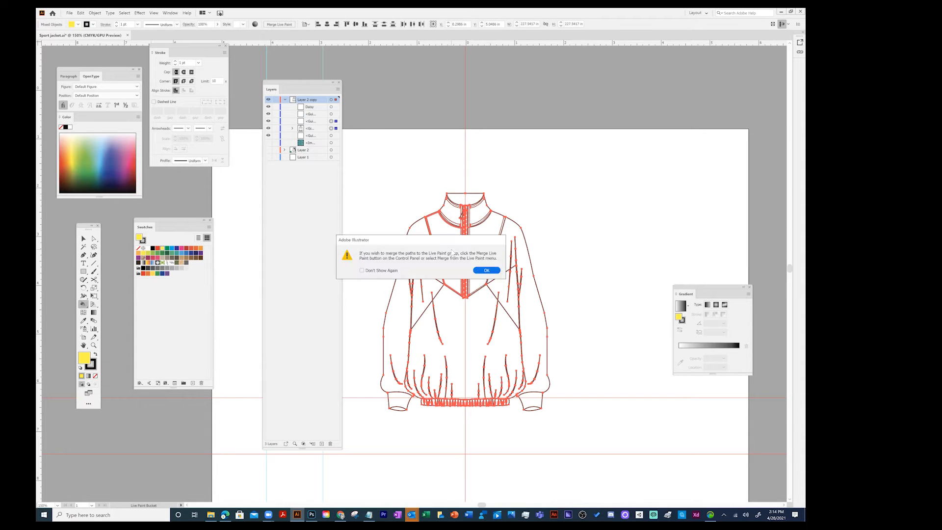
left_click(494, 271)
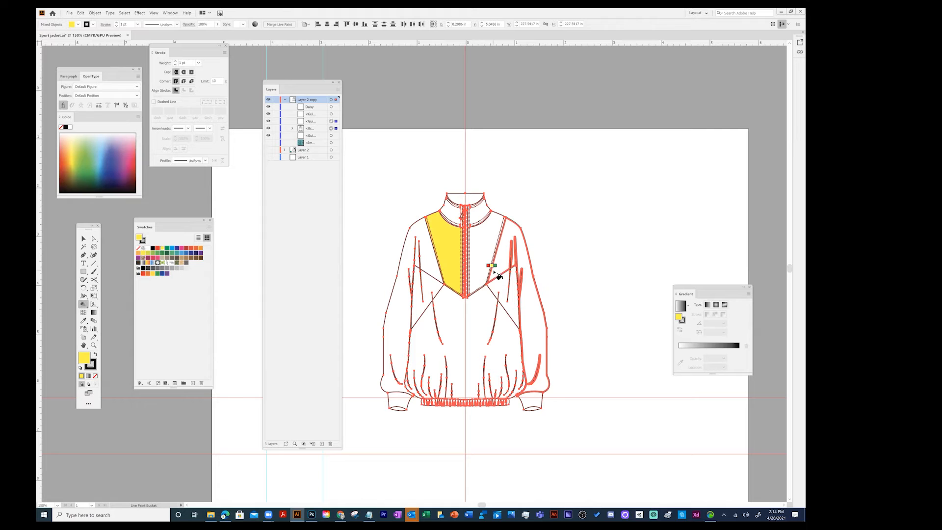
Step: Fill the front panel right of the zipper with green using the Live Paint Bucket
key("Right")
left_click(485, 260)
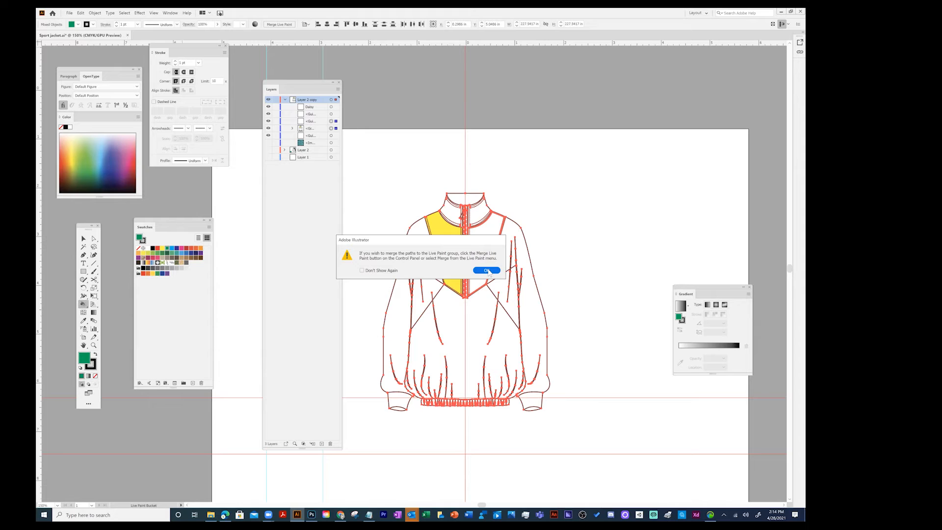
left_click(487, 271)
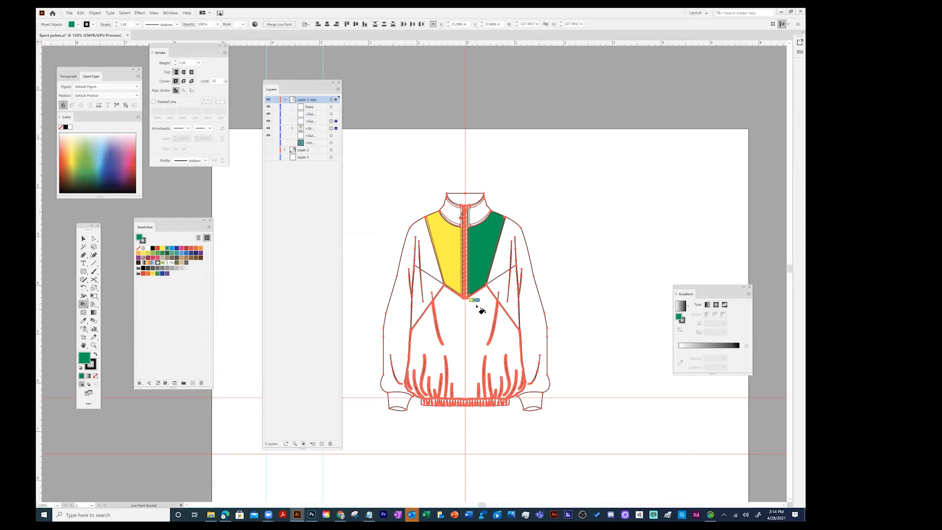
Step: Undo the yellow and green front panel fills and reselect the jacket artwork
key("ctrl+z")
key("ctrl+z")
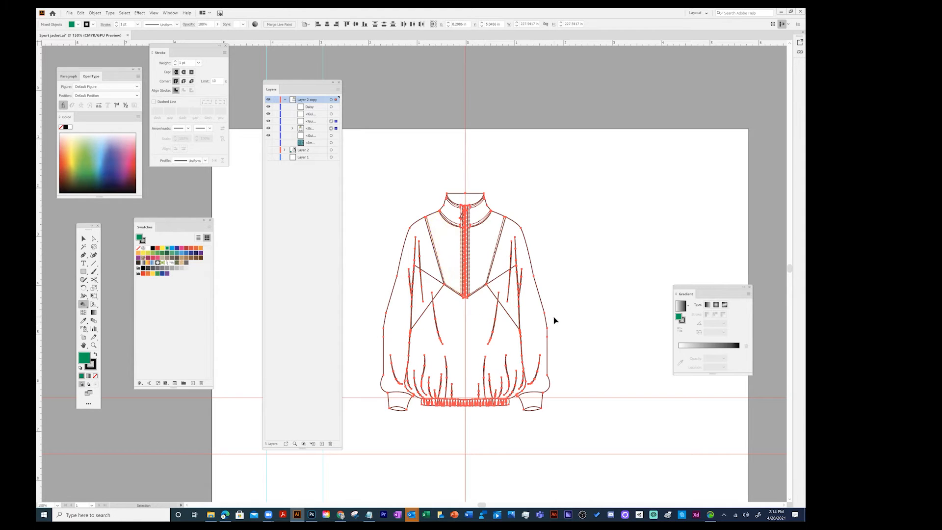
left_click(84, 238)
left_click(359, 314)
left_click_drag(358, 314, 582, 367)
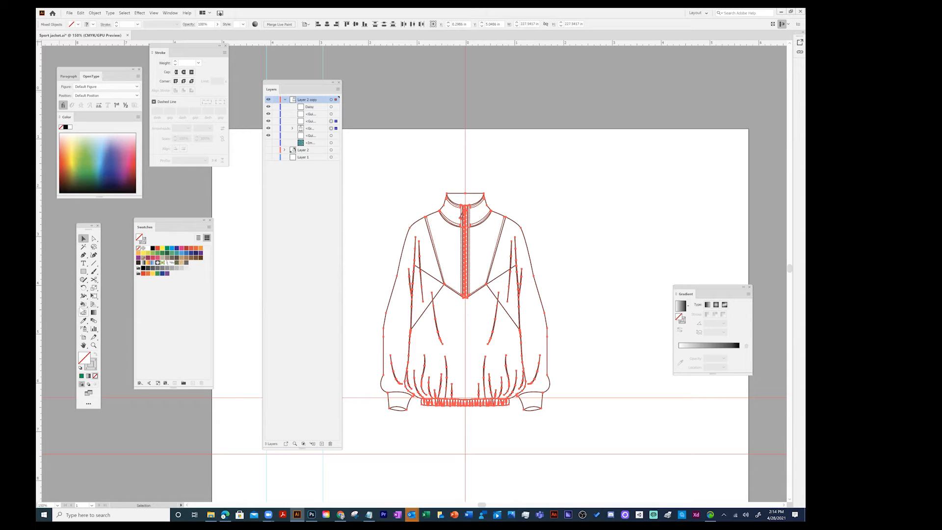
left_click(83, 305)
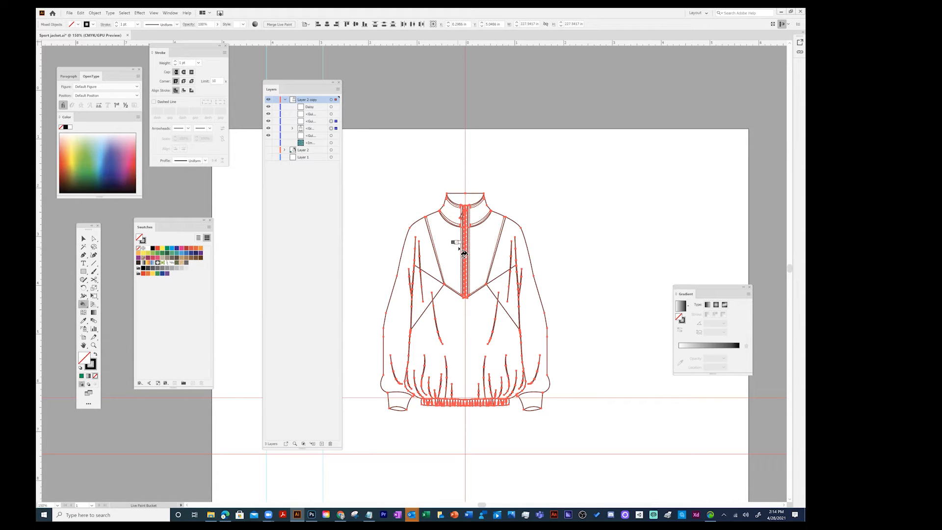
key("Right")
key("Right")
key("Right")
key("Right")
key("Right")
key("Right")
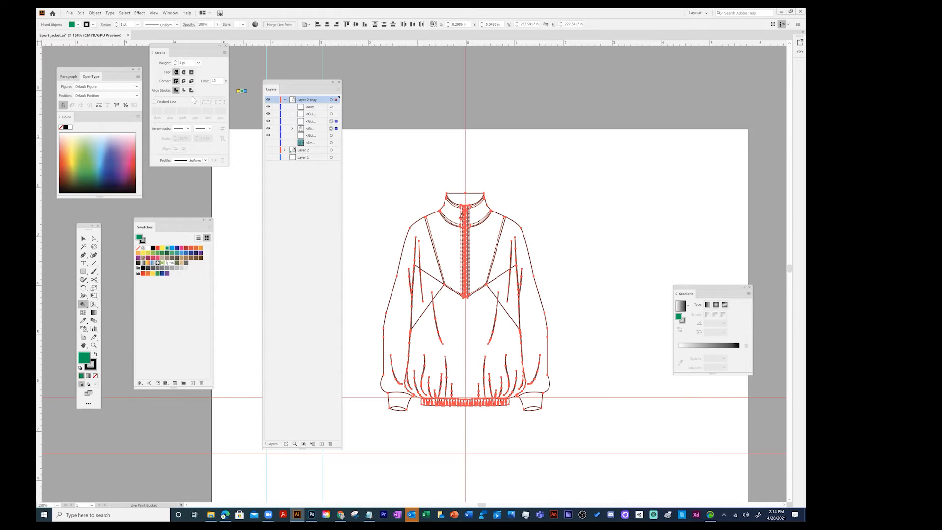
left_click(83, 239)
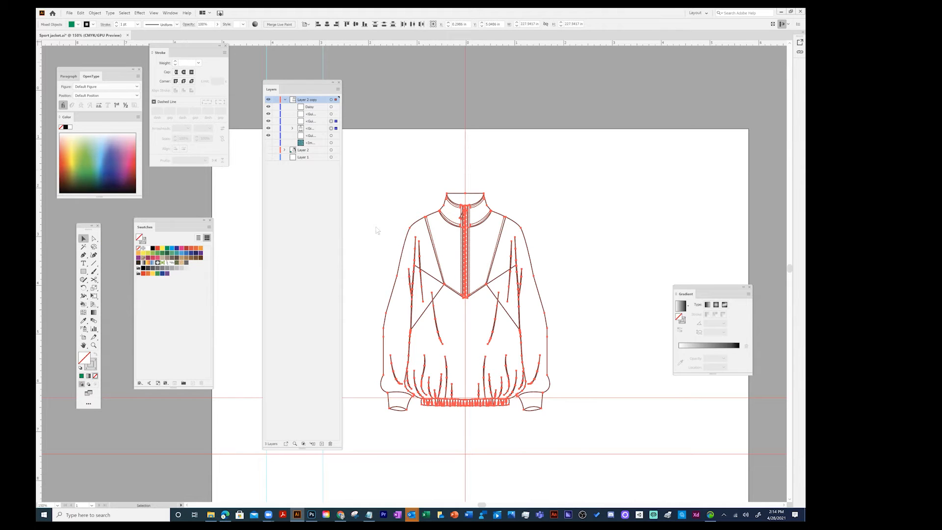
left_click(419, 191)
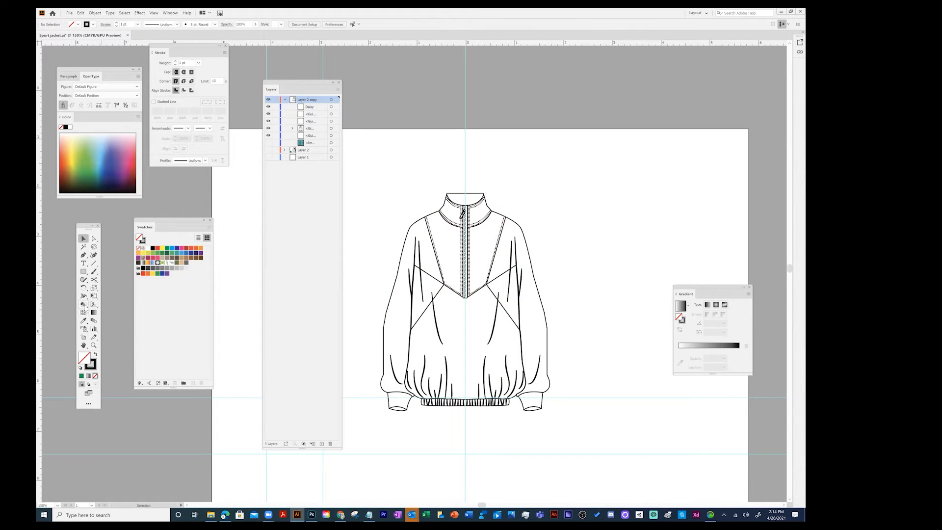
left_click(83, 304)
key("Right")
key("Right")
key("Right")
key("Right")
key("Right")
key("Right")
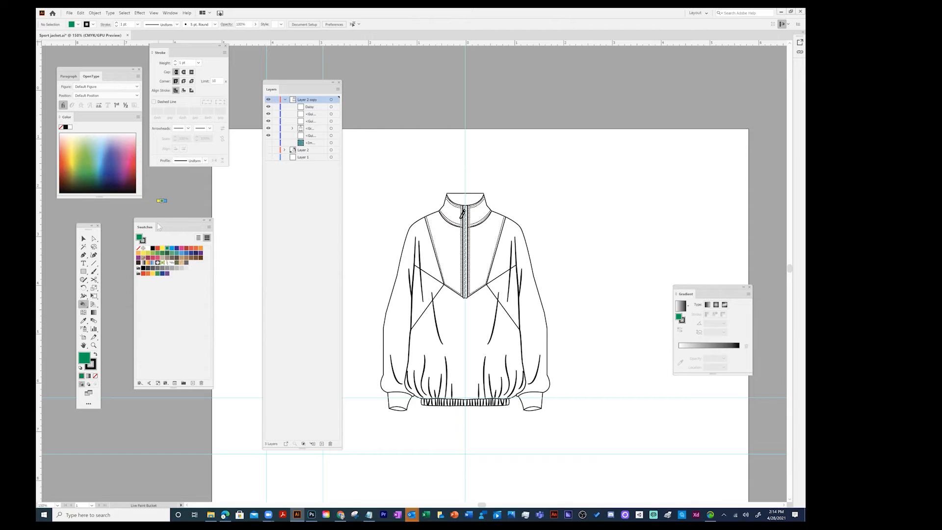
Step: Select the whole jacket artwork and apply Live Paint Merge to it
left_click(83, 238)
left_click_drag(362, 164, 591, 442)
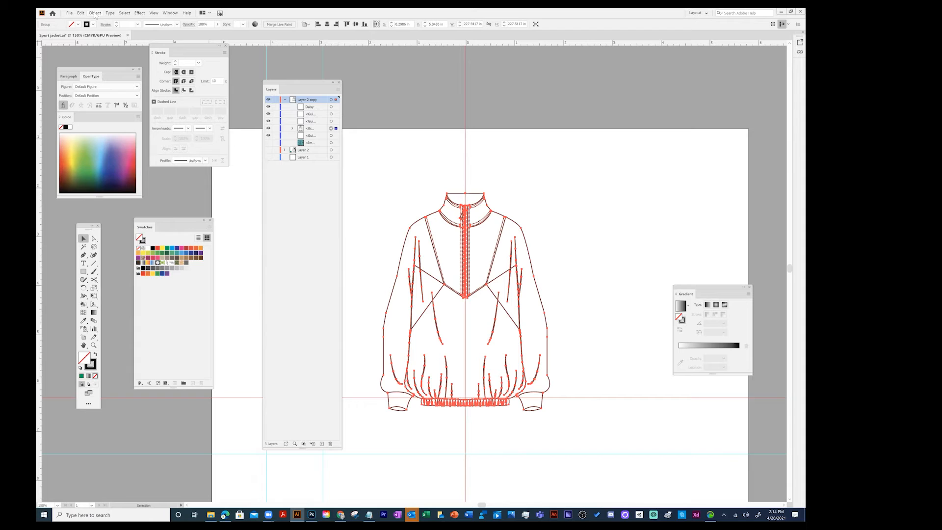
left_click(94, 13)
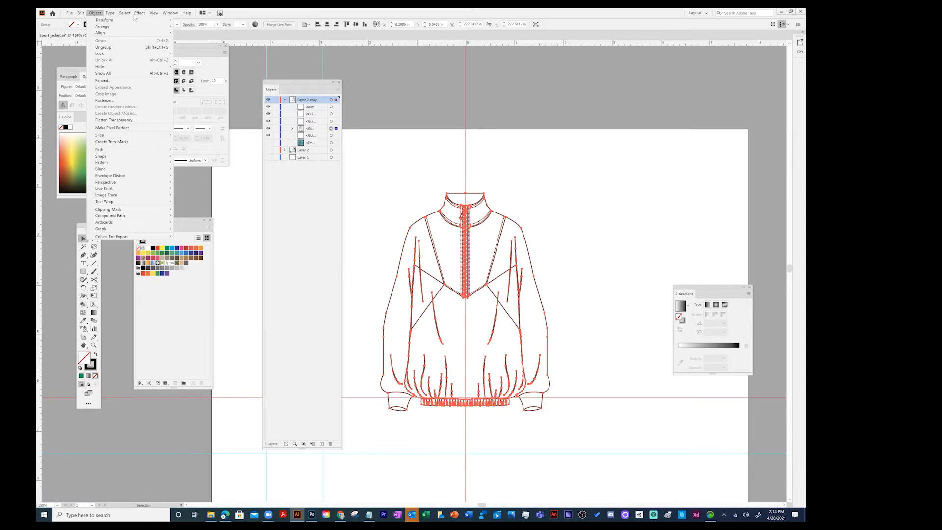
left_click(167, 13)
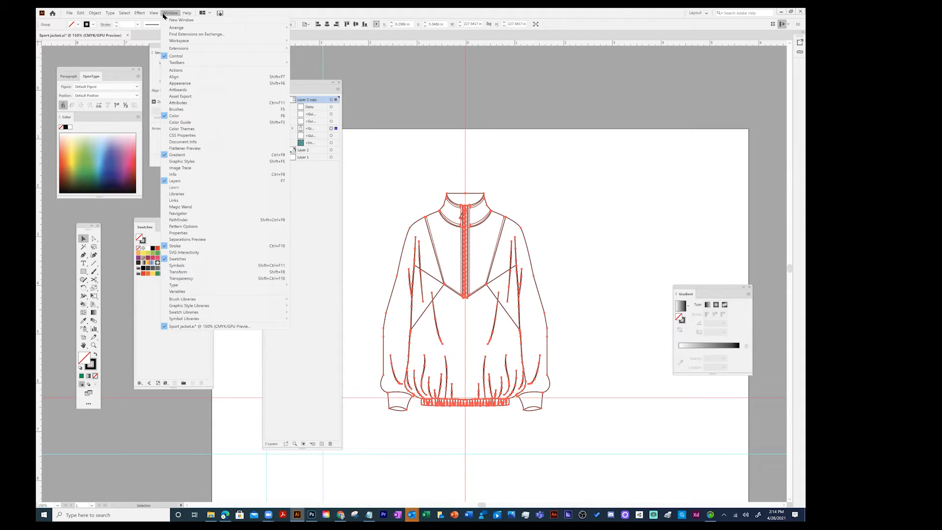
mouse_move(125, 13)
mouse_move(93, 15)
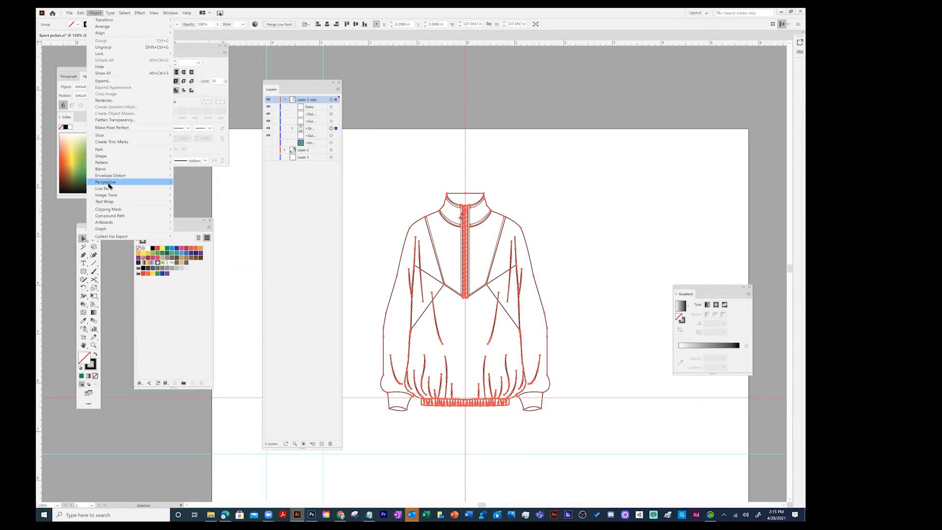
mouse_move(109, 183)
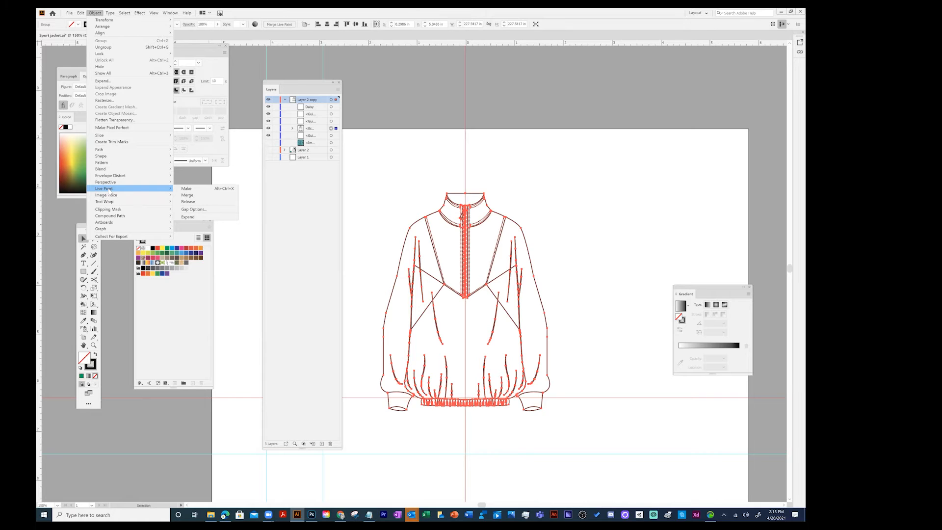
left_click(190, 197)
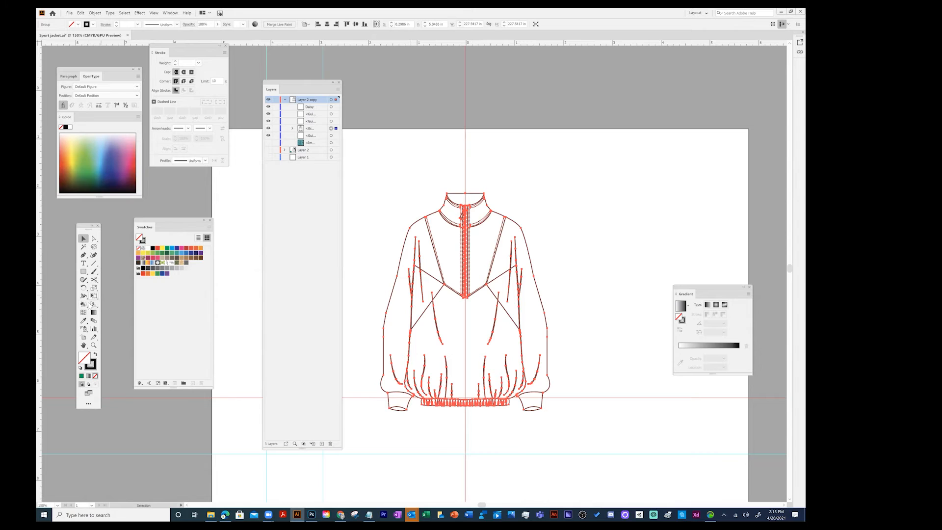
Step: Examine the Live Paint Bucket's fill, stroke and highlight options, then cancel out of them
left_click(84, 304)
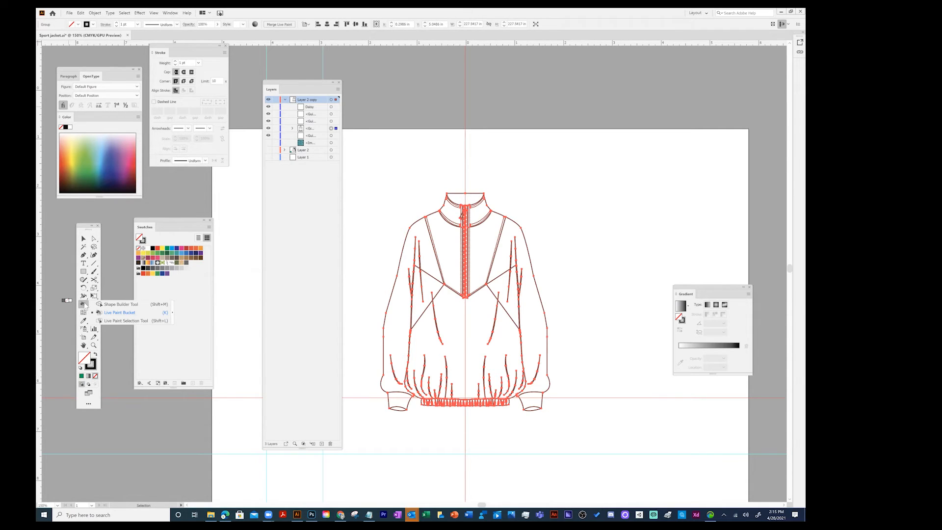
double_click(85, 304)
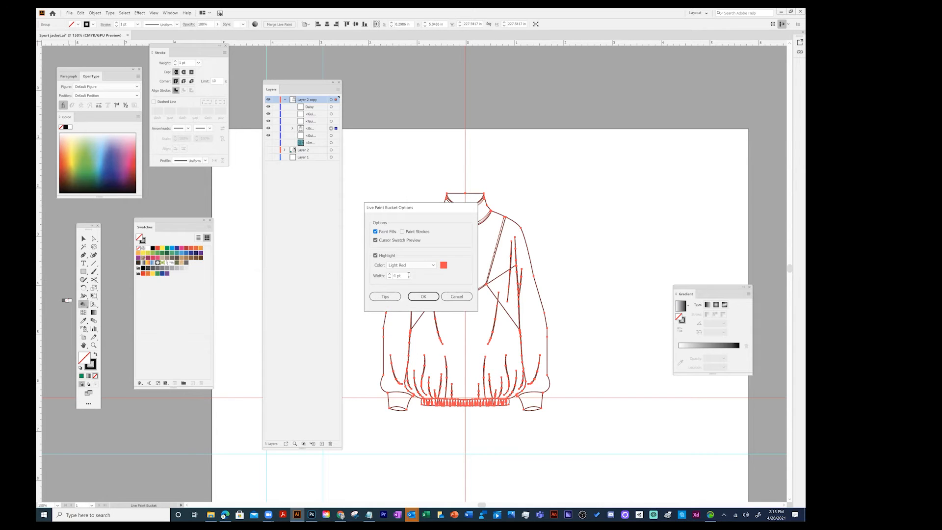
left_click(456, 297)
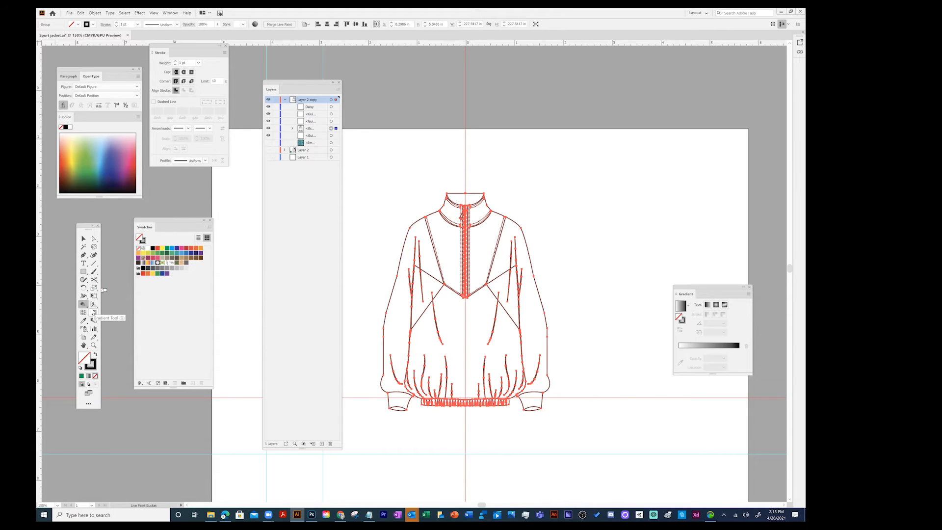
Step: Examine the Live Paint Bucket options and read through both usage tips, then accept the options
double_click(83, 304)
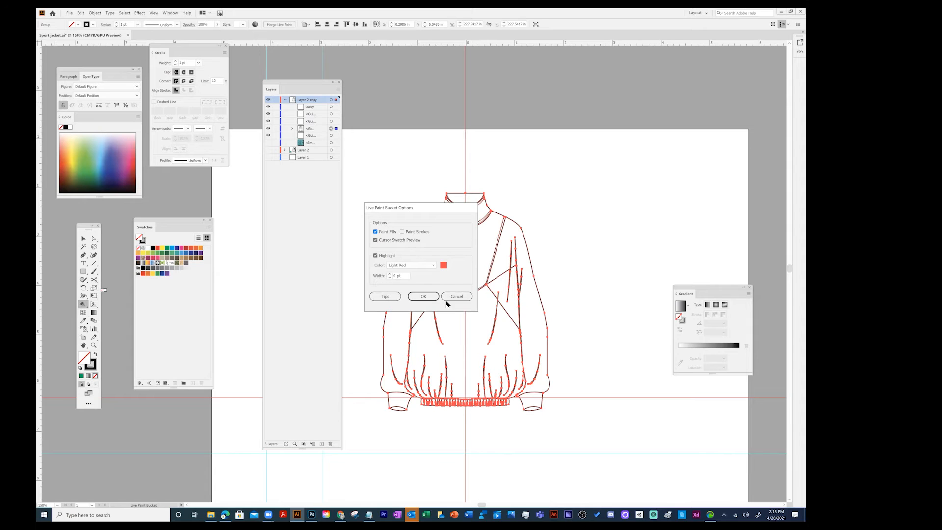
left_click(385, 296)
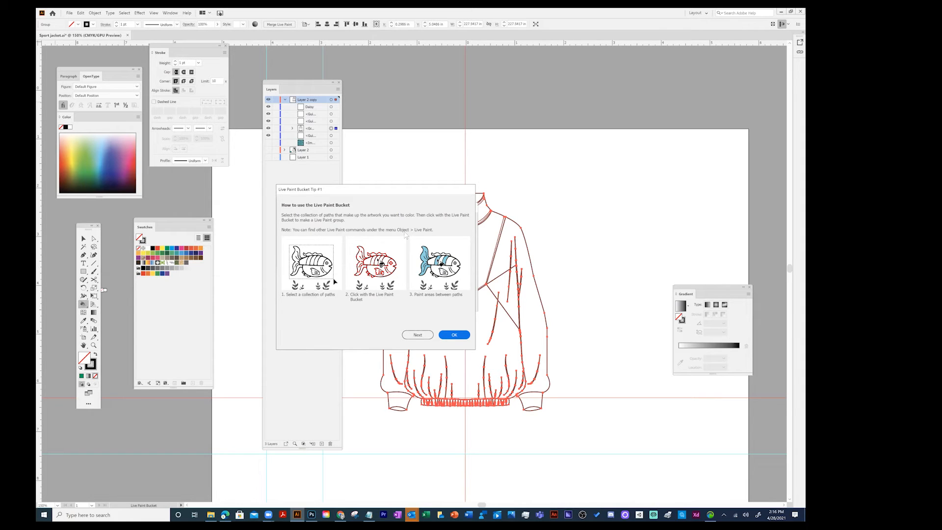
left_click(420, 335)
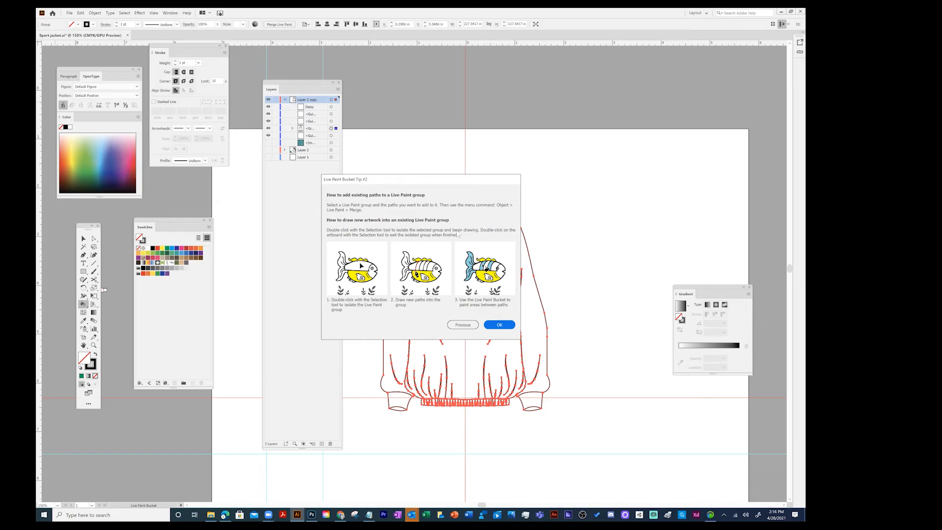
left_click(502, 324)
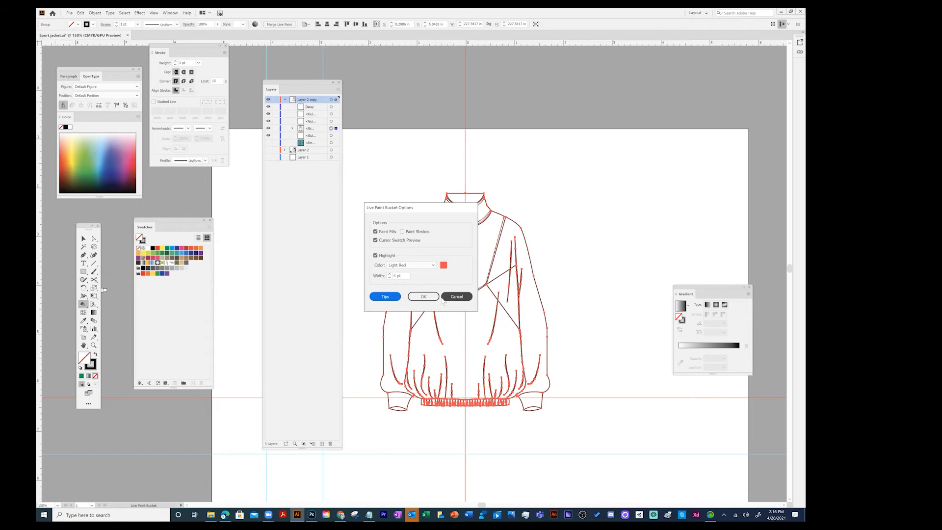
left_click(426, 297)
Step: Fill both chest panels beside the zipper with the dark grey textured pattern swatch and suppress the merge reminder
key("Right")
key("Right")
key("Right")
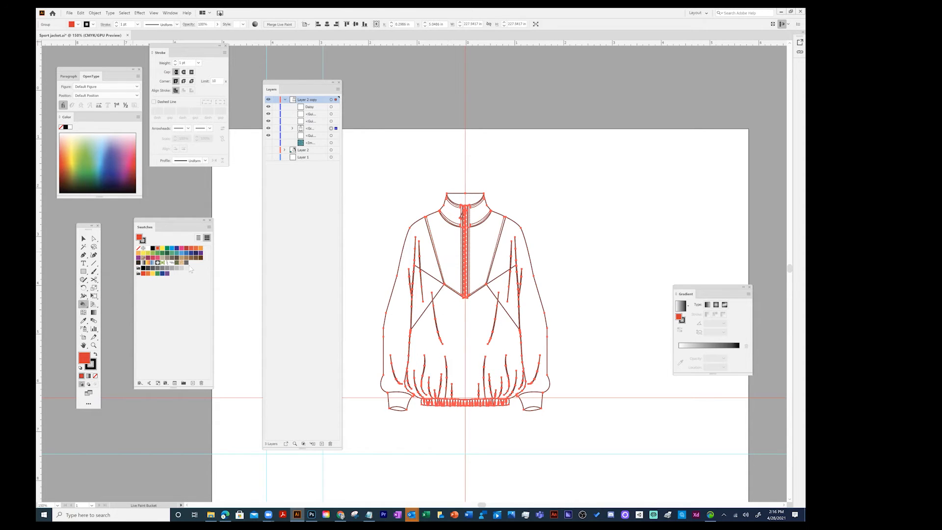
left_click(186, 262)
left_click(448, 244)
left_click(482, 270)
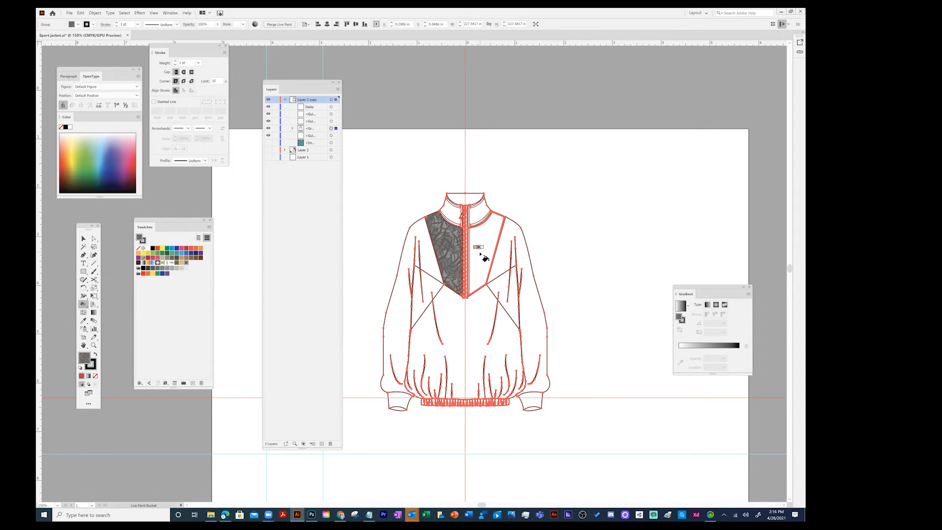
left_click(480, 254)
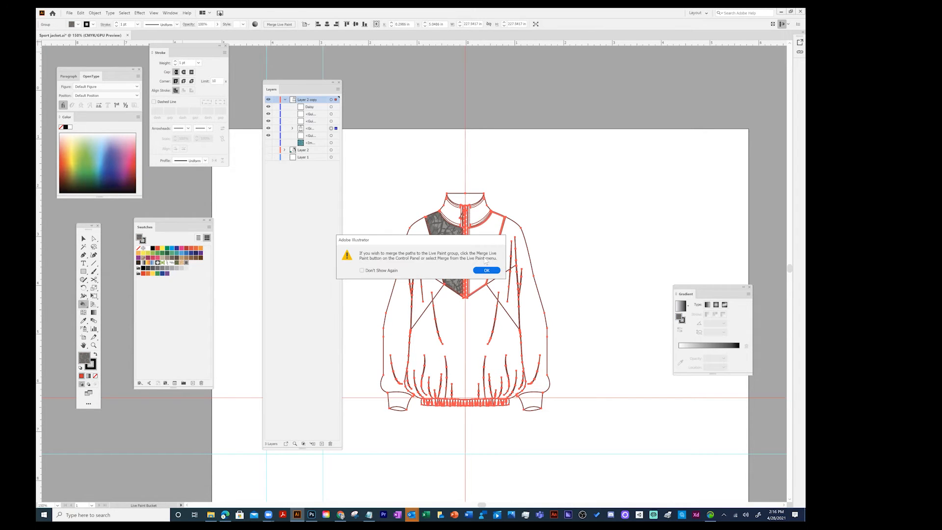
left_click(362, 271)
left_click(486, 270)
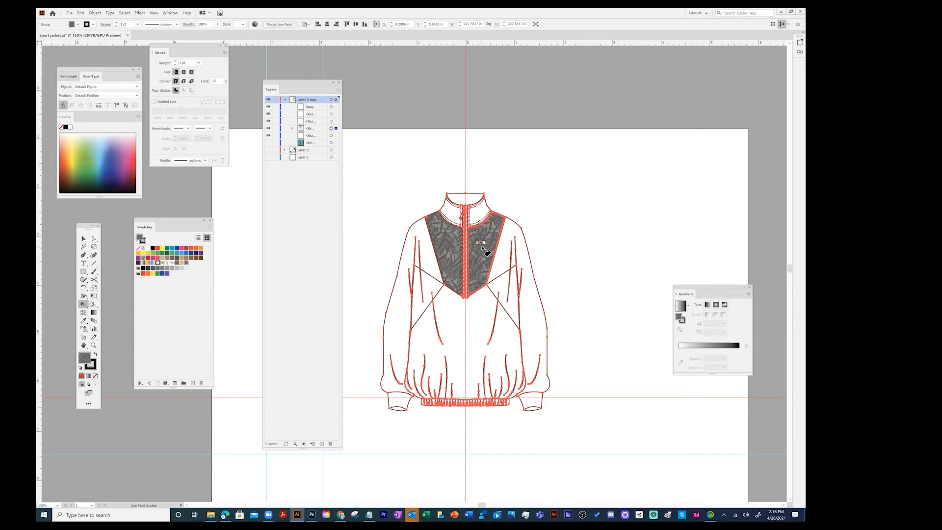
Step: Fill the lower front body, both sleeves and the side panels with the same dark grey pattern
left_click(472, 313)
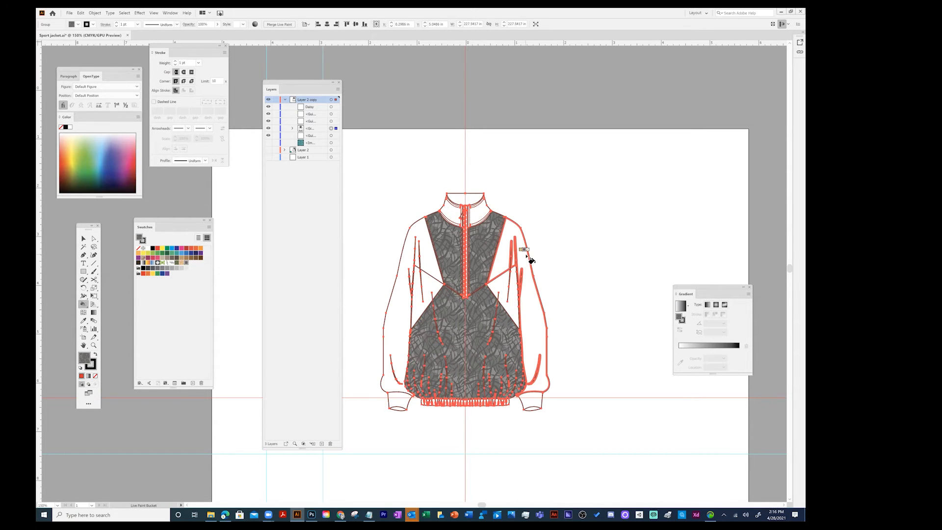
left_click(525, 258)
left_click(503, 290)
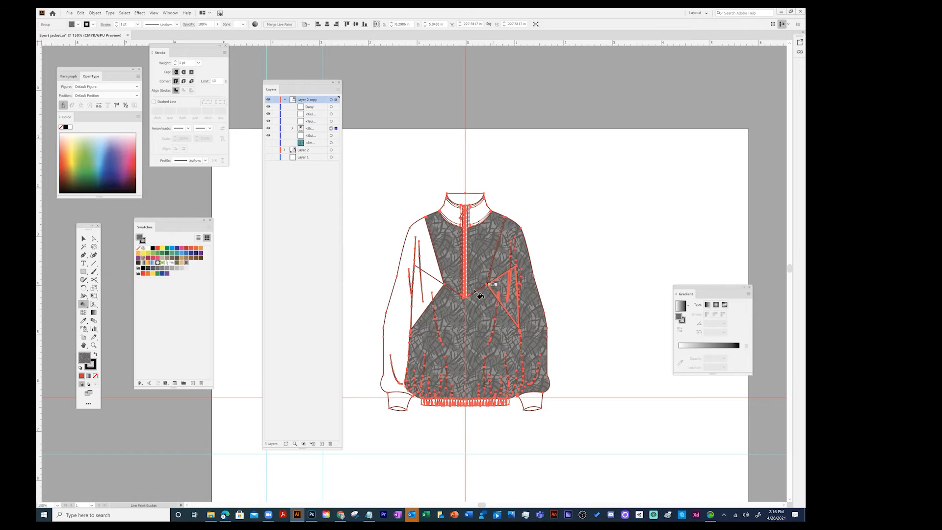
left_click(426, 256)
left_click(423, 299)
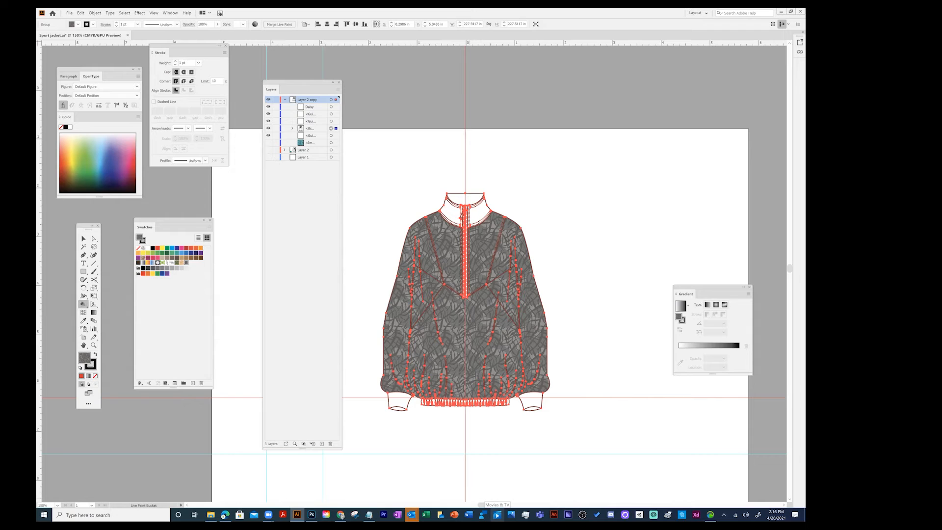
Step: Undo all the dark grey pattern fills on the jacket
key("ctrl+z")
key("ctrl+z")
key("ctrl+z")
key("ctrl+z")
key("ctrl+z")
key("ctrl+z")
key("ctrl+z")
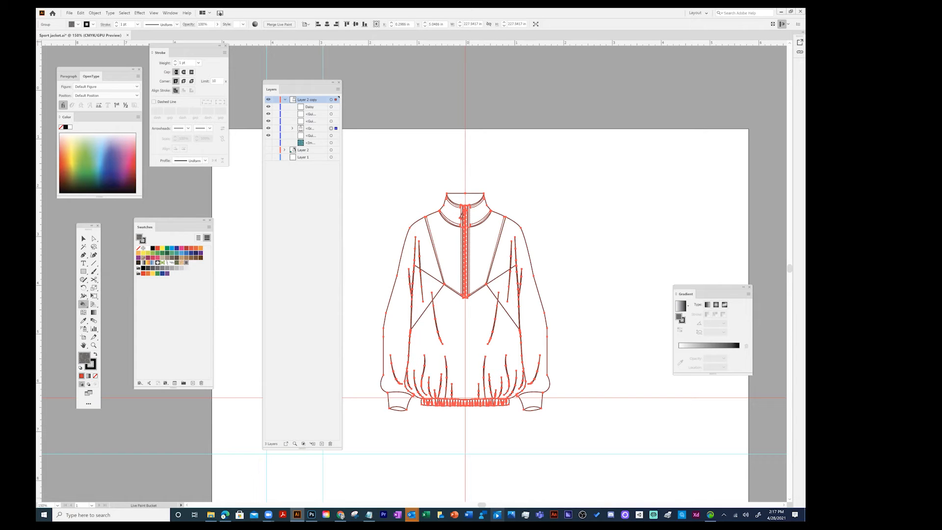
Step: Fill both sleeves and their adjoining underarm panels with the dark grey pattern swatch
left_click(421, 248)
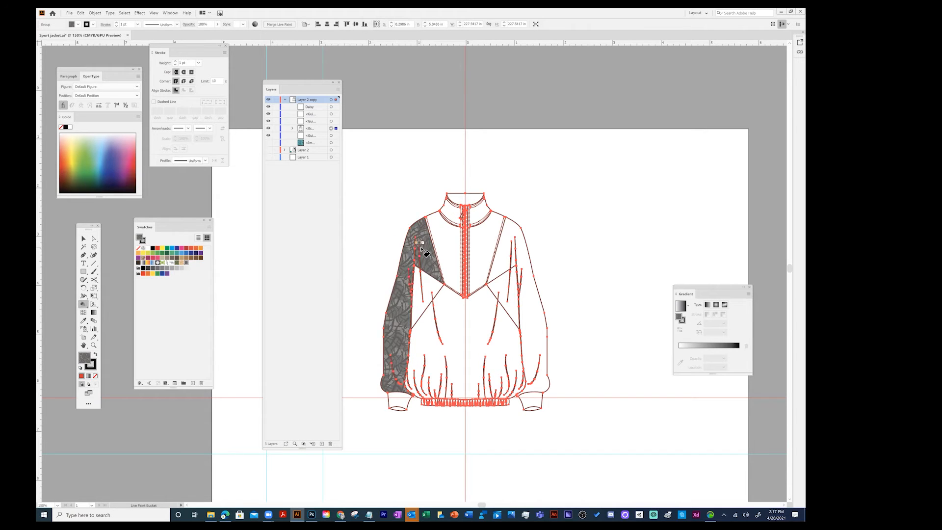
left_click(505, 239)
left_click(498, 290)
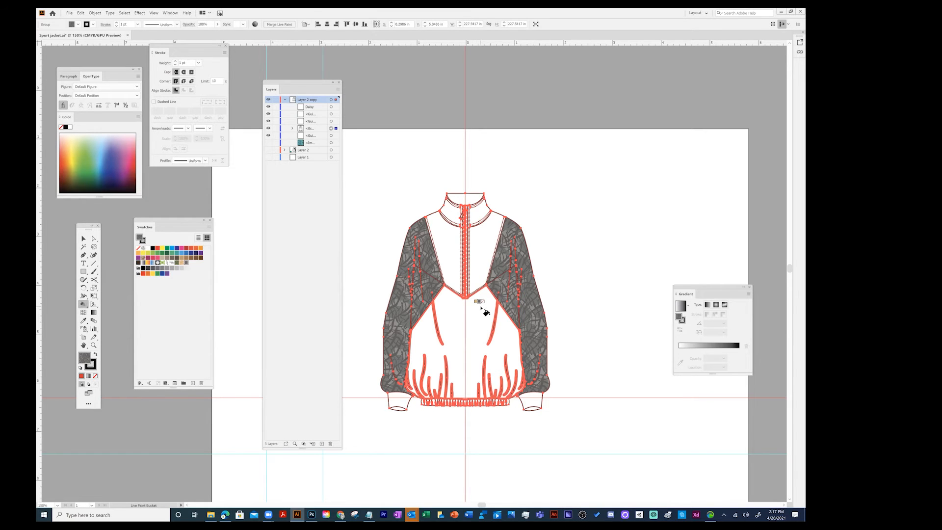
Step: Fill the lower front body, both chest panels and both collar halves with the dark grey pattern, then deselect the jacket
left_click(481, 308)
left_click(477, 247)
left_click(447, 245)
left_click(475, 216)
left_click(449, 214)
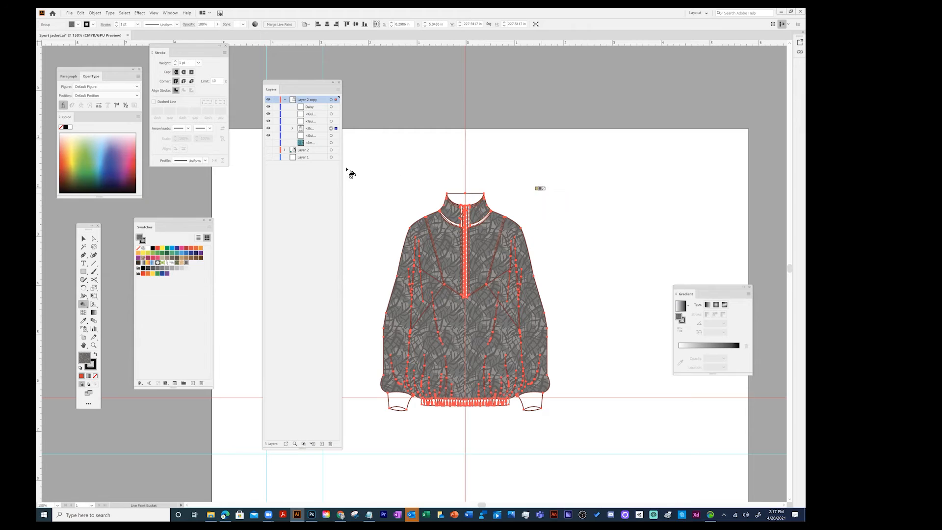
key("v")
left_click(365, 190)
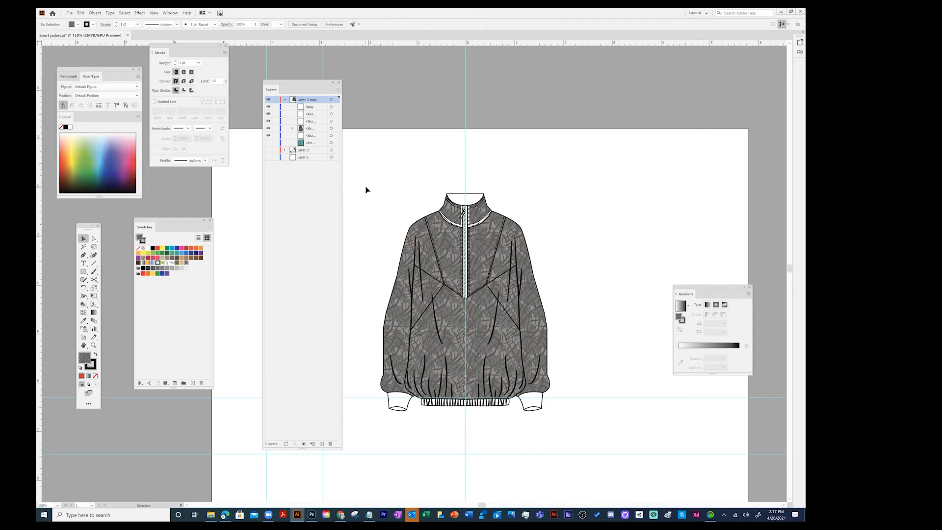
Step: Remove every pattern fill from the jacket artwork and deselect it
key("a")
key("ctrl+a")
key("slash")
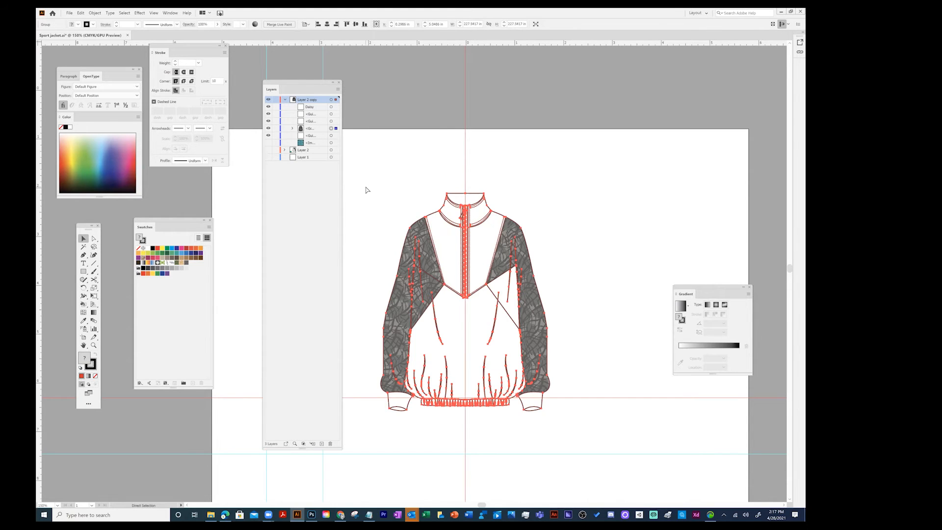
key("v")
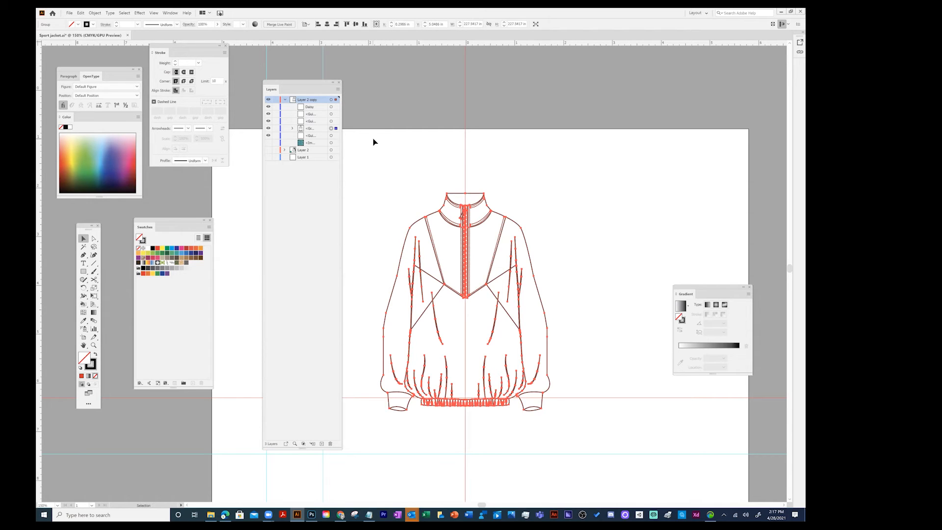
left_click(412, 157)
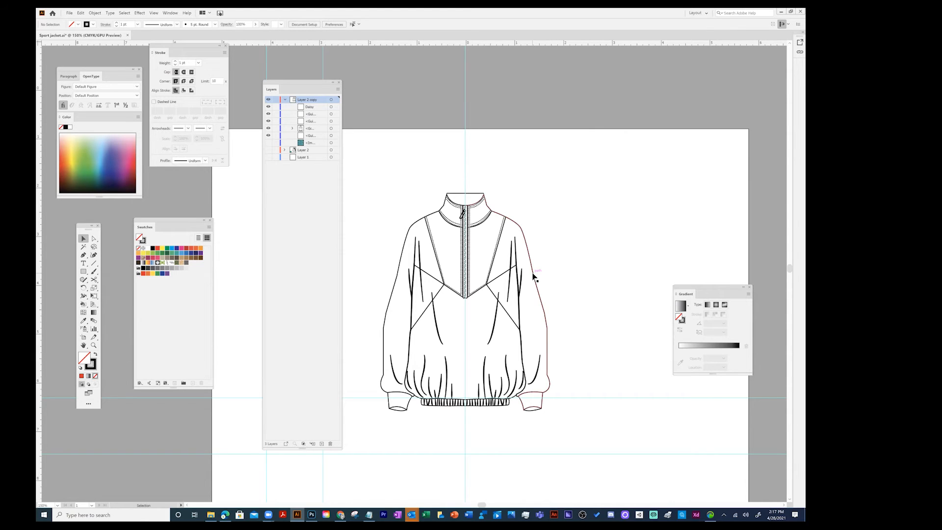
Step: Collapse the layer named Layer 2 copy and duplicate it
left_click(285, 99)
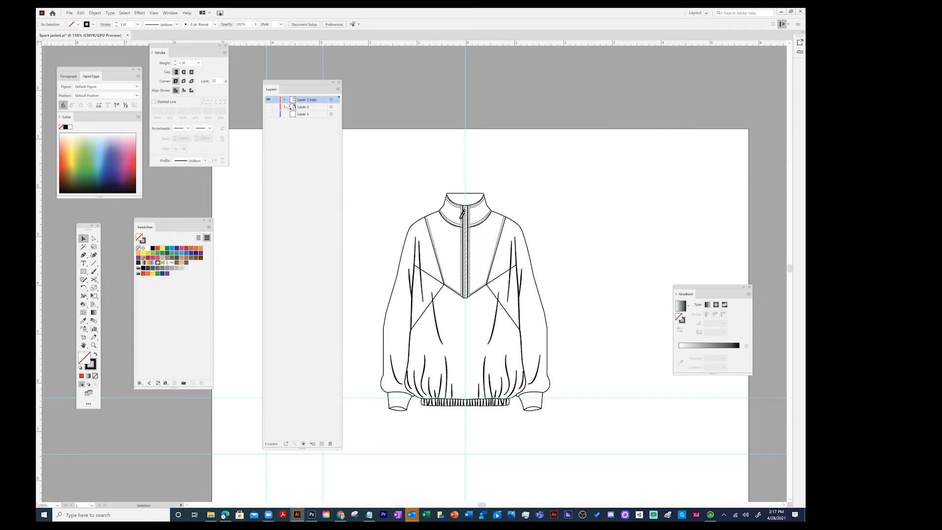
left_click(338, 90)
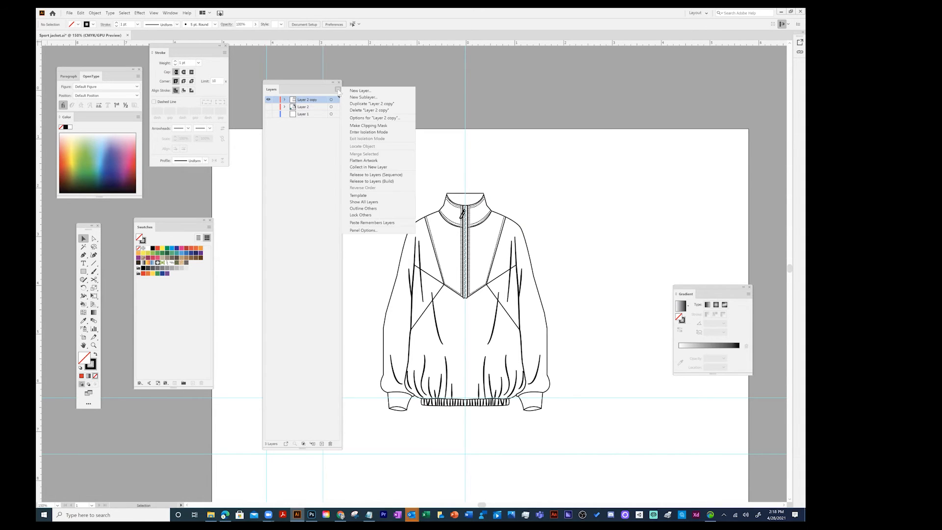
left_click(361, 105)
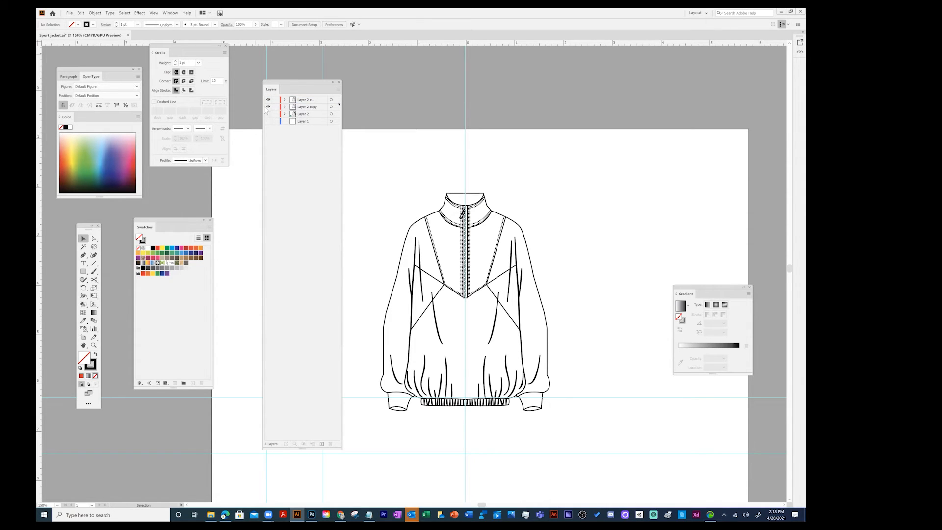
Step: Rename the original Layer 2 copy as patterns and hide that layer
double_click(316, 107)
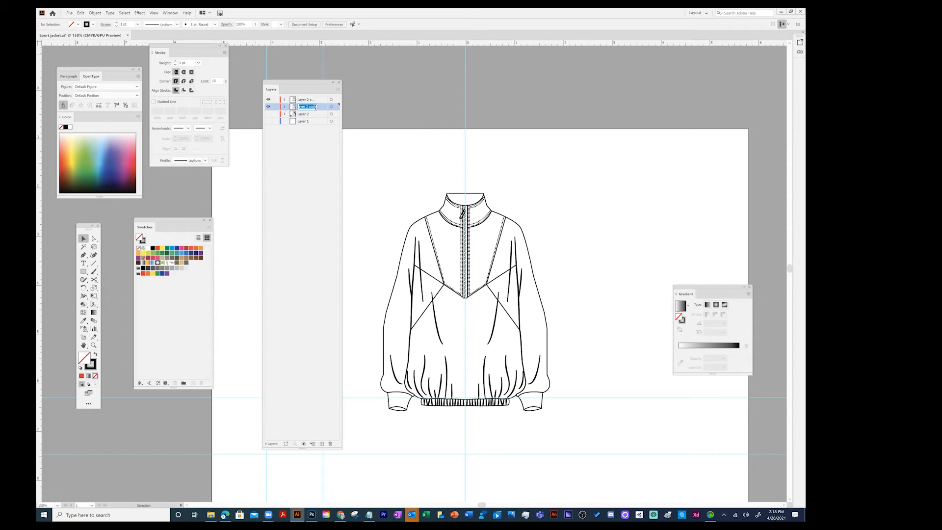
type("ptt")
key("Return")
left_click(268, 106)
Step: Select the whole jacket on the duplicated layer, fill it with light grey, and deselect it
left_click_drag(354, 161, 593, 417)
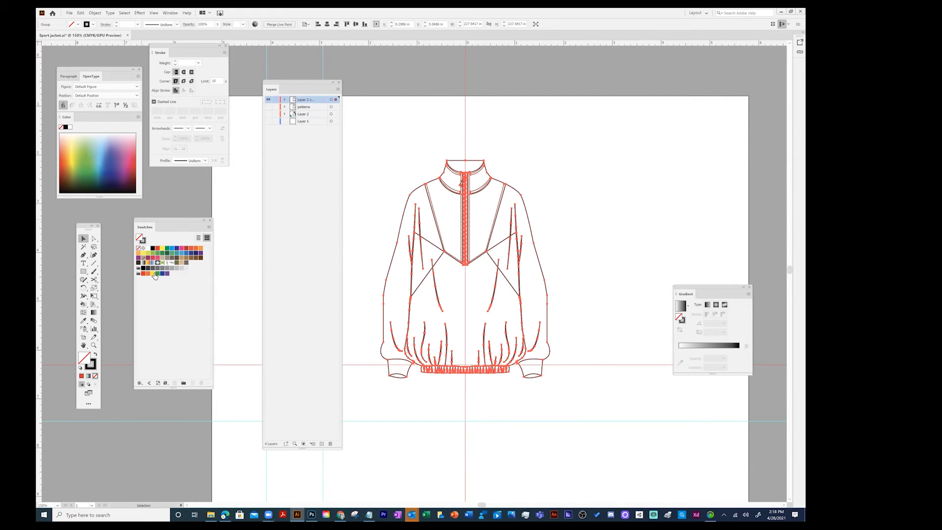
left_click(181, 269)
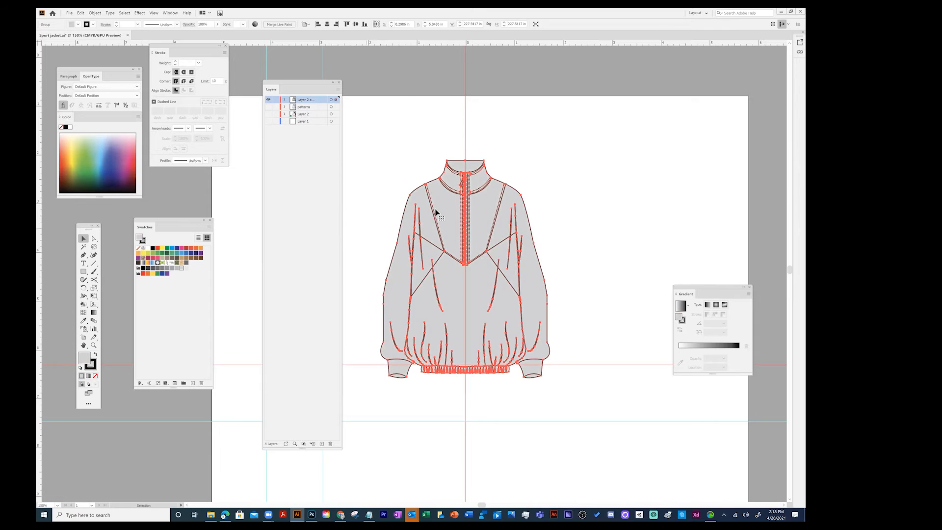
left_click(466, 107)
left_click(401, 143)
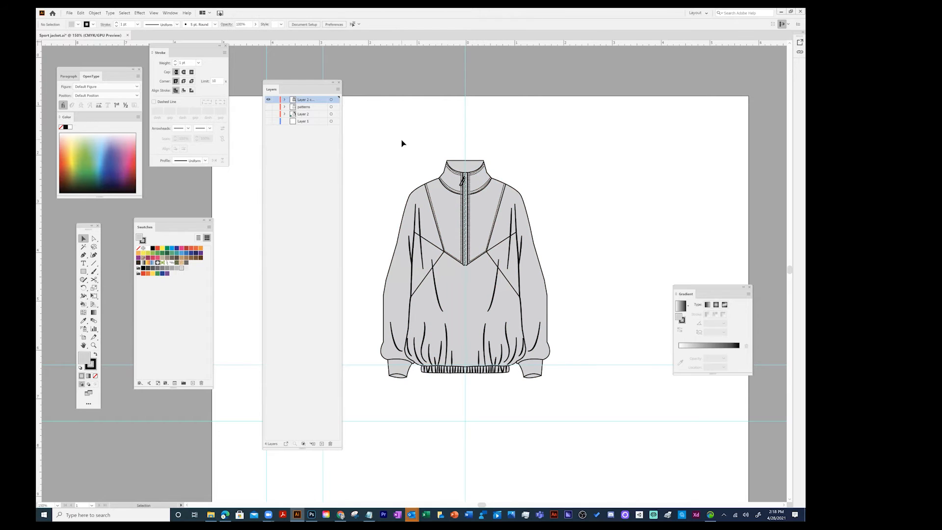
left_click(446, 199)
left_click(96, 15)
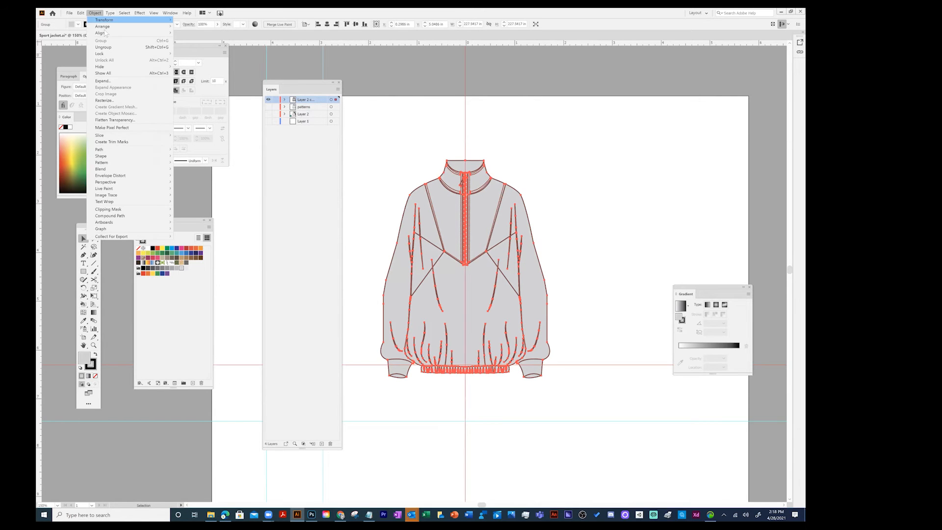
left_click(421, 127)
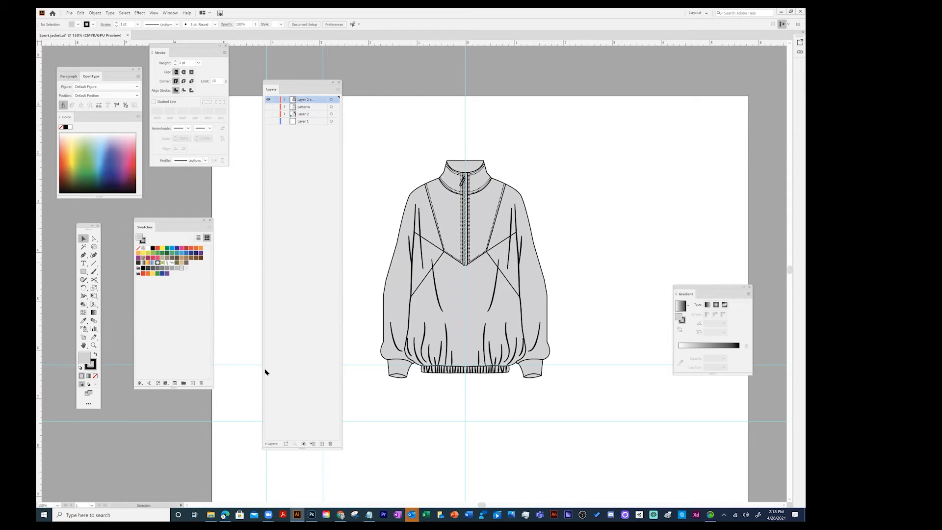
Step: Select all artwork and give it a light pink fill from the Color Picker
left_click(95, 377)
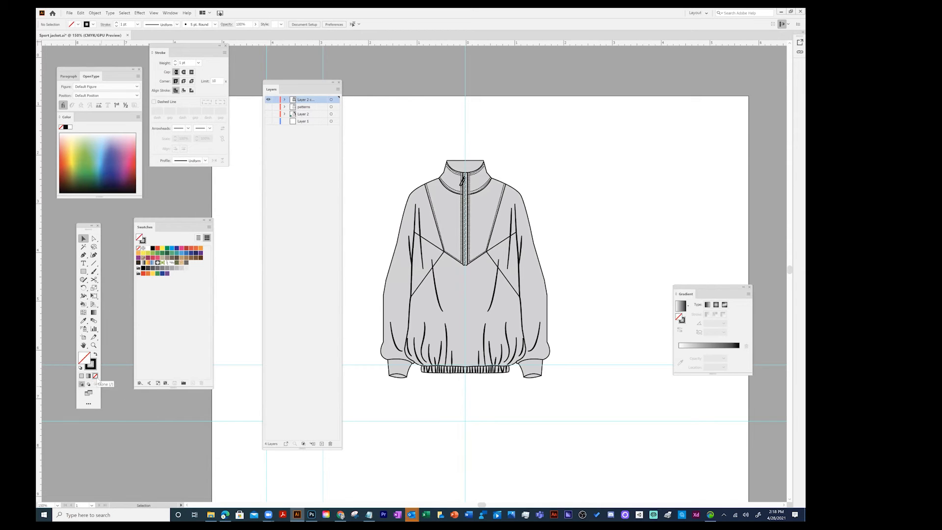
key("ctrl+a")
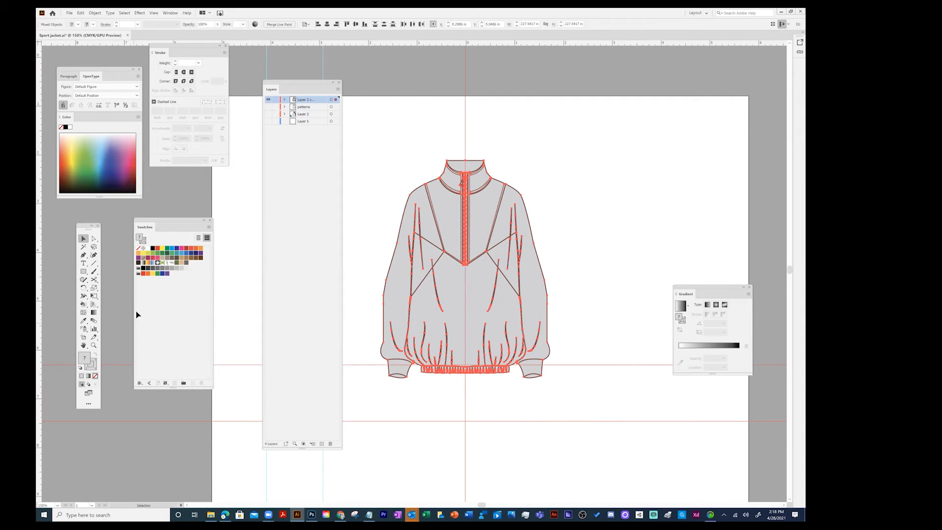
double_click(87, 361)
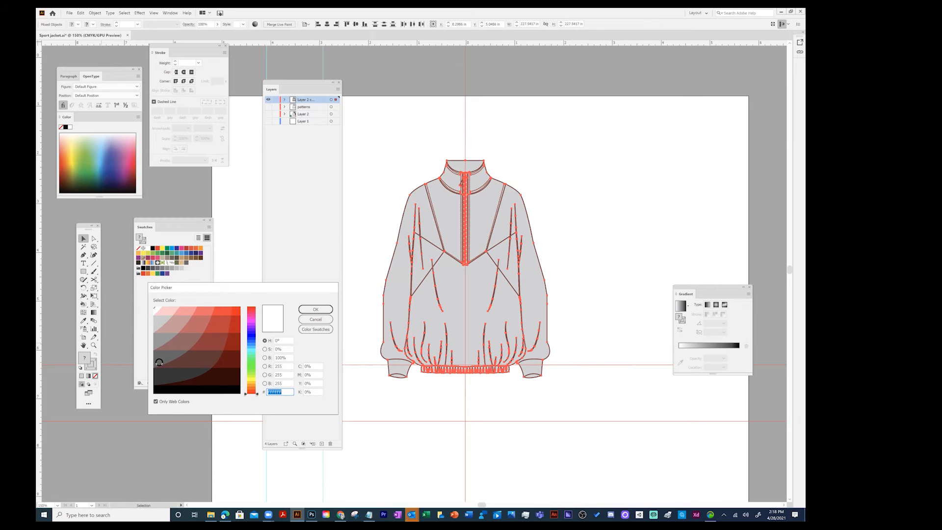
left_click(172, 310)
left_click(312, 313)
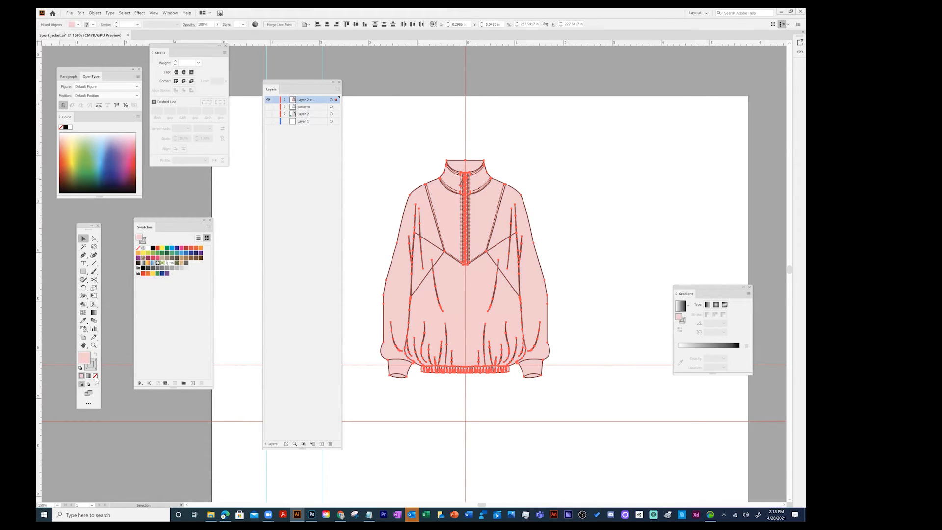
Step: Remove the fill from all selected artwork and set its stroke to black with the Color Picker
left_click(96, 376)
double_click(85, 358)
left_click(175, 389)
left_click(315, 309)
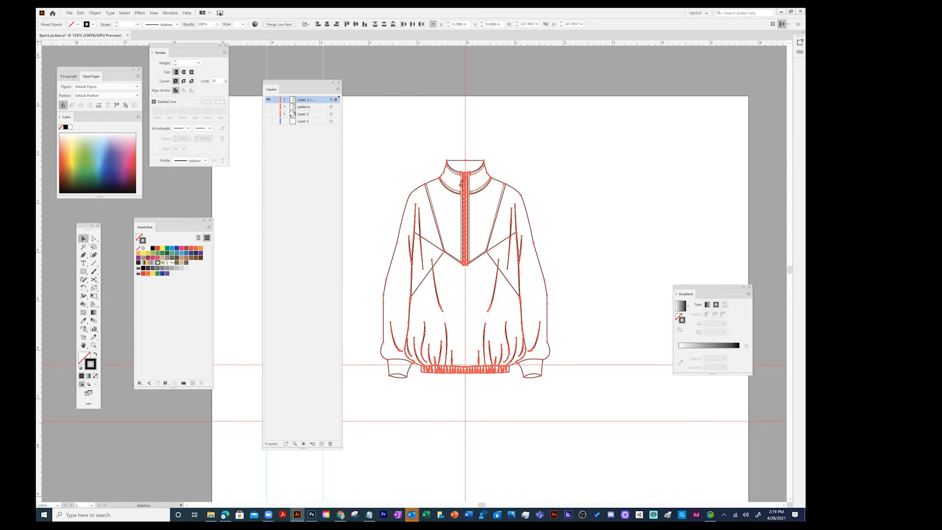
Step: Make the fill the active attribute and select the entire jacket artwork without the guides
left_click_drag(360, 139, 593, 430)
left_click(598, 284)
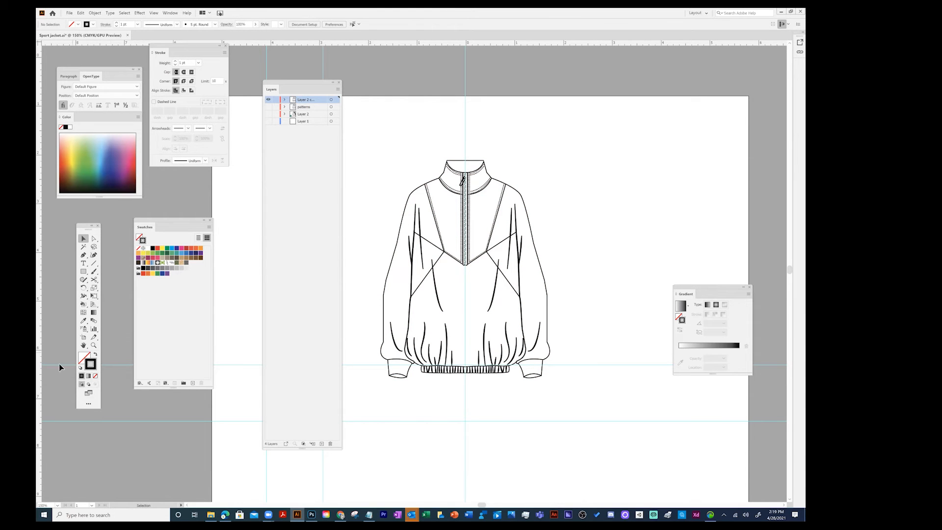
left_click(82, 357)
left_click_drag(356, 398, 544, 144)
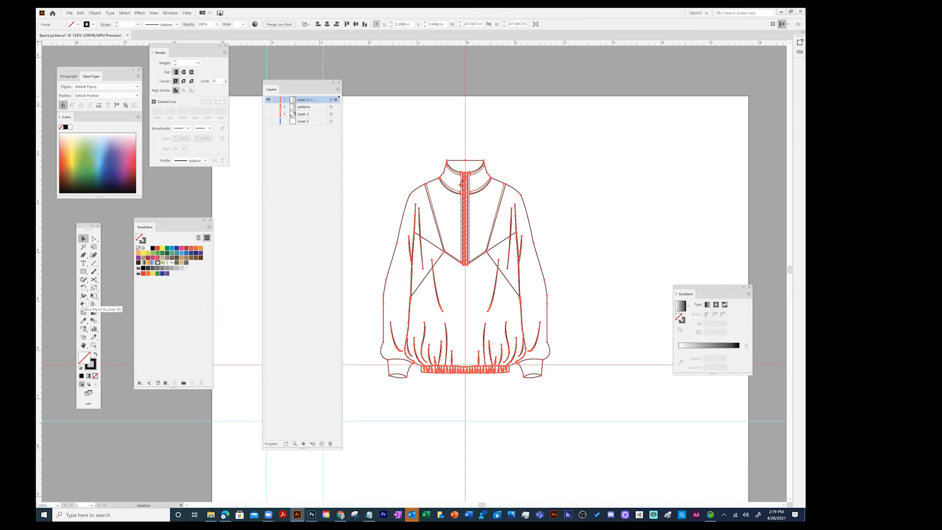
Step: Use the Live Paint Bucket to fill the jacket's lower body and both side panels with the lightest grey swatch, and deselect everything
left_click(83, 304)
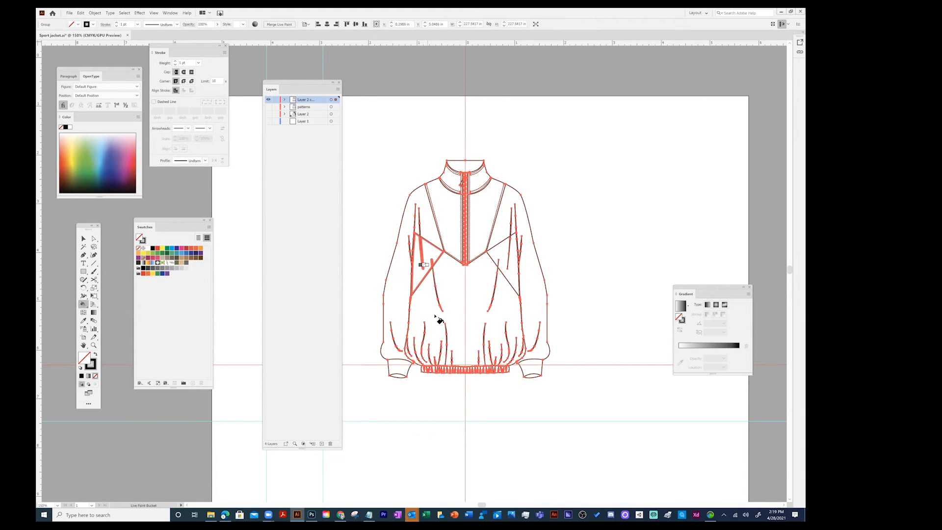
key("d")
key("Right")
key("Right")
key("Right")
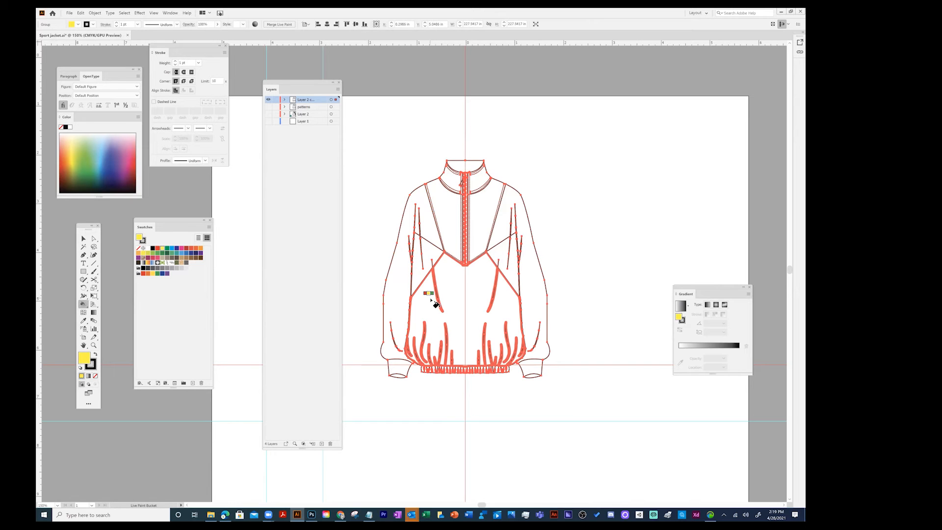
left_click(186, 268)
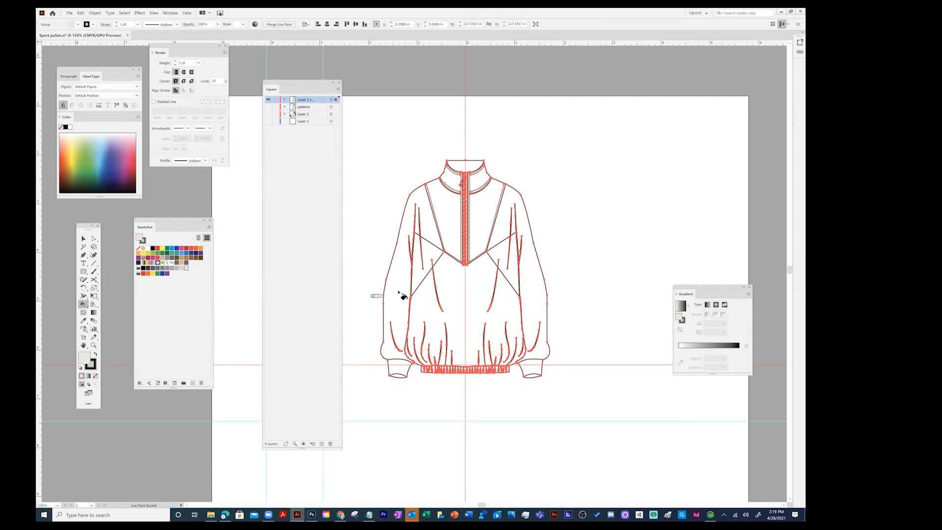
left_click(445, 291)
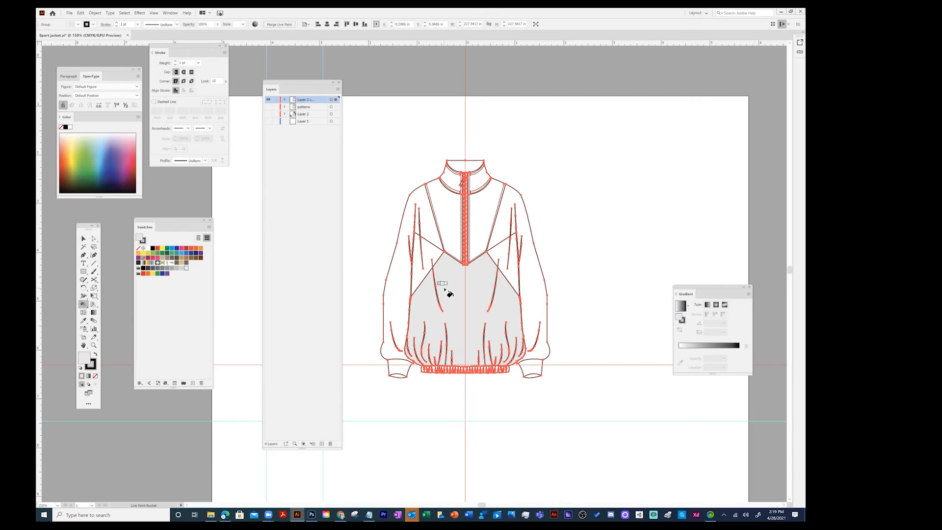
left_click(431, 253)
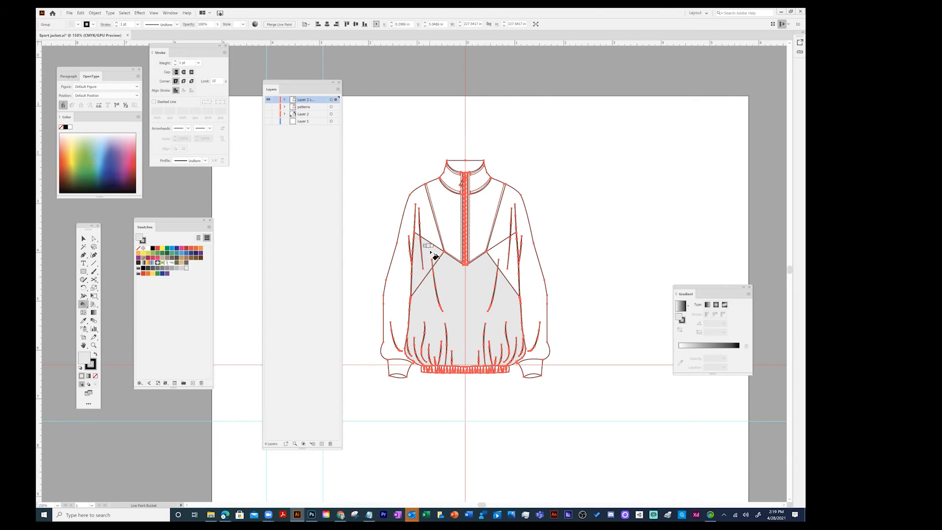
left_click(497, 258)
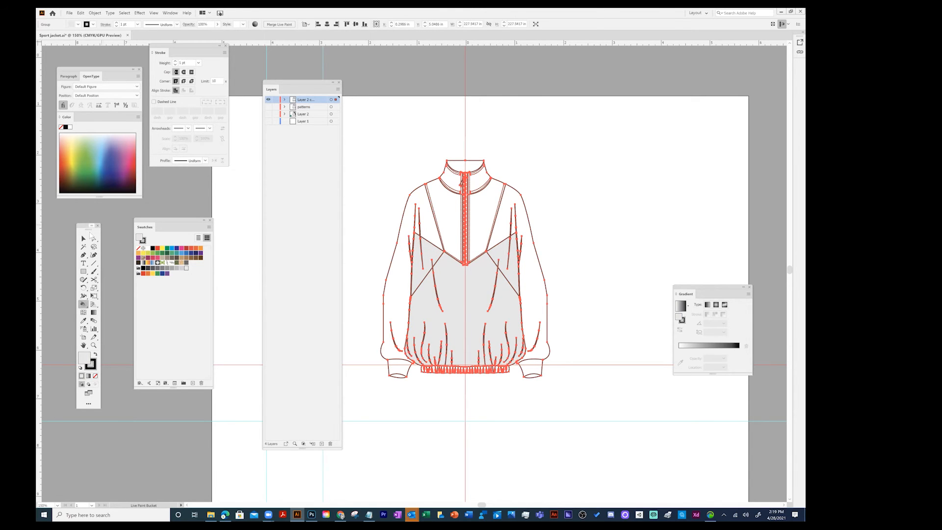
left_click(83, 238)
left_click(347, 177)
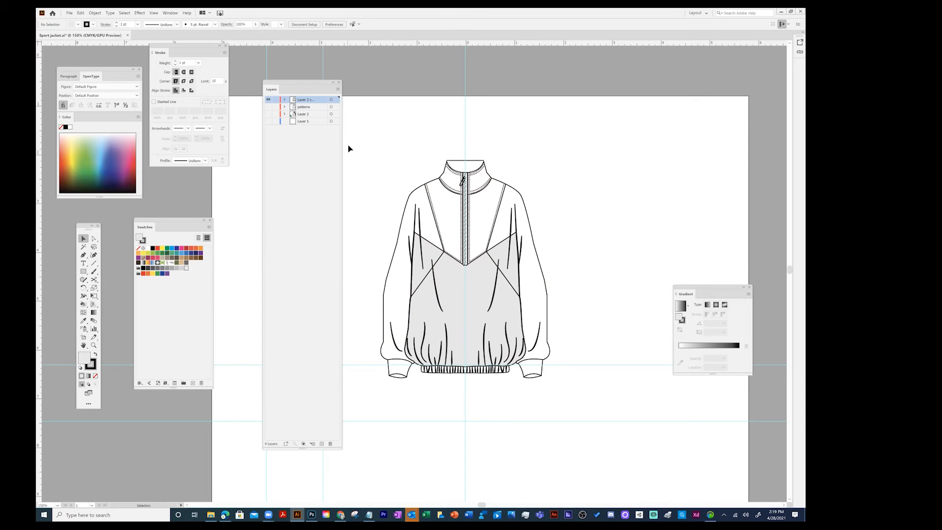
Step: Select the whole painted jacket, ungroup it twice, and deselect it
left_click_drag(353, 136, 620, 399)
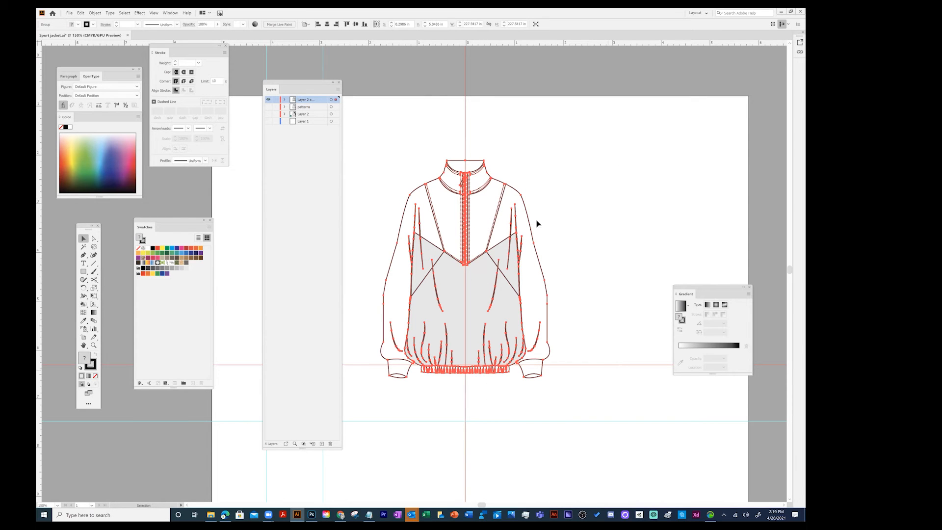
left_click(94, 13)
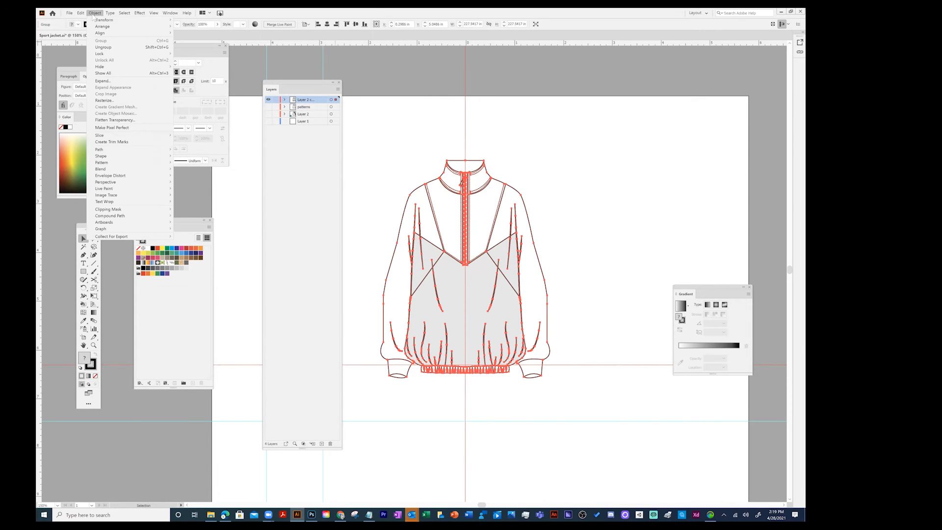
left_click(109, 47)
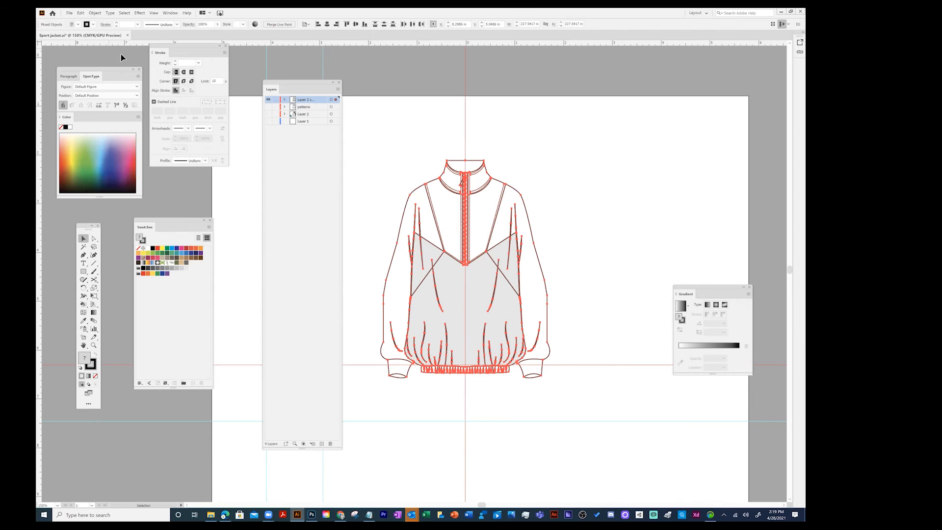
left_click(389, 155)
left_click(473, 324)
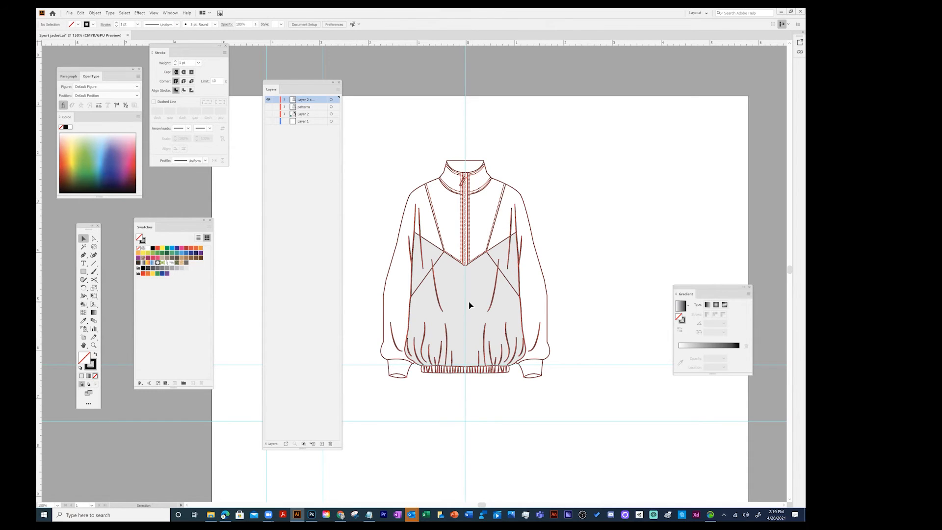
left_click(94, 14)
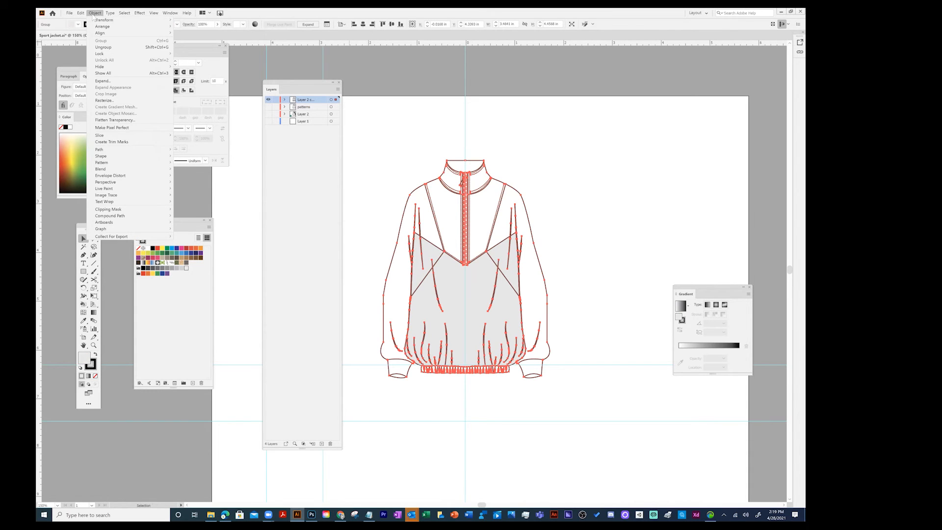
left_click(103, 47)
left_click(440, 131)
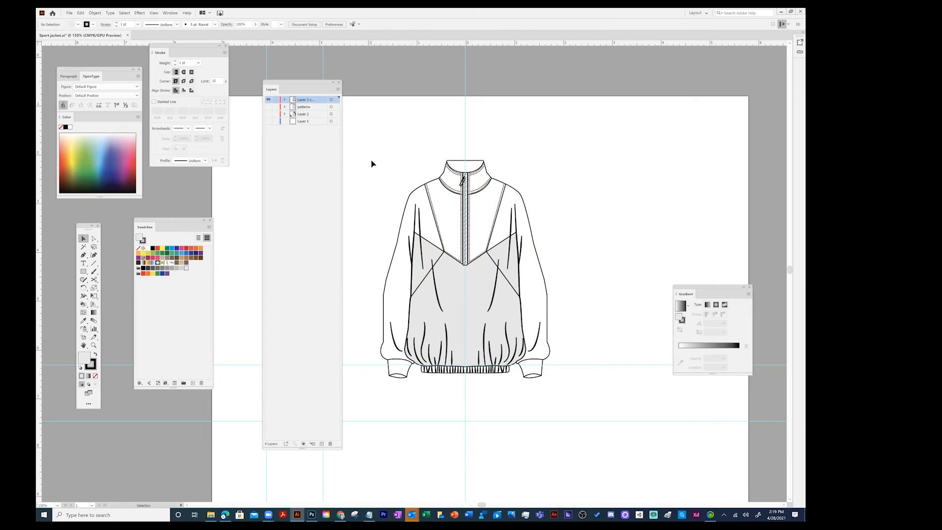
Step: Try to select a grey jacket panel separately and check whether the Live Paint artwork can be ungrouped further
left_click_drag(614, 439, 613, 438)
left_click(612, 345)
left_click(512, 272)
left_click(94, 13)
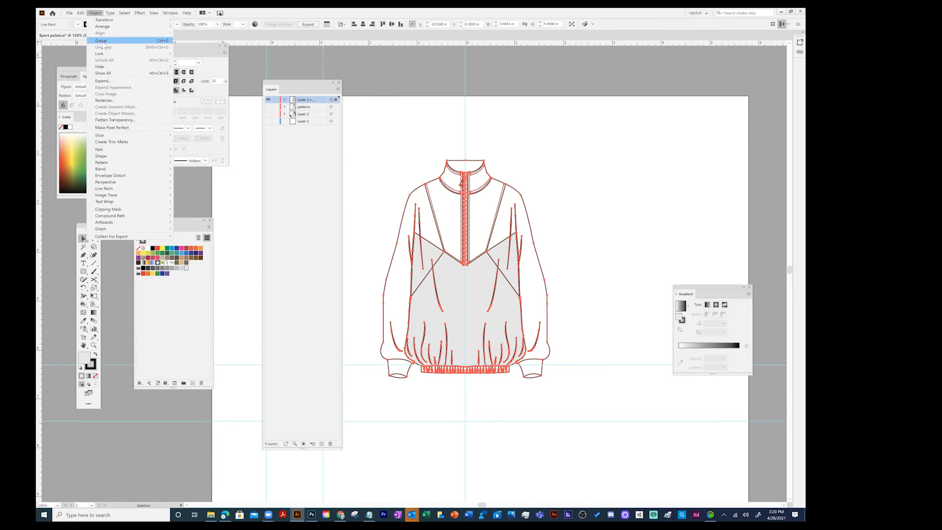
left_click(338, 62)
left_click(455, 276)
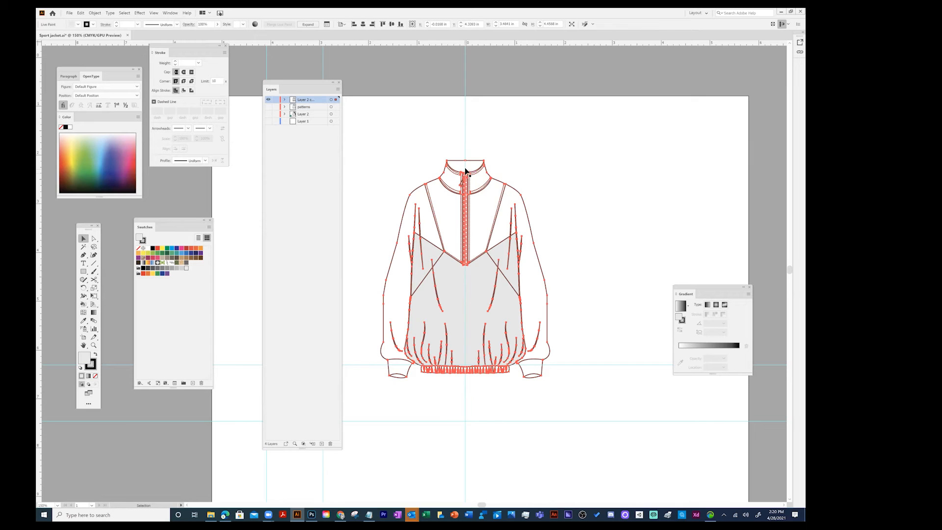
Step: Clear the jacket's painted fills and fill only the lower body panel with a slightly darker light grey swatch using the Live Paint Bucket
key("ctrl+a")
key("slash")
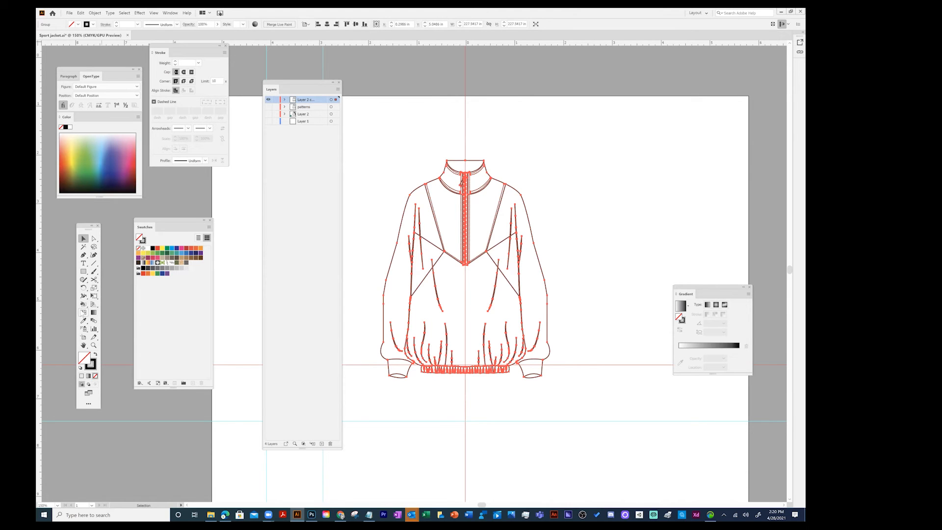
left_click(83, 304)
left_click(181, 269)
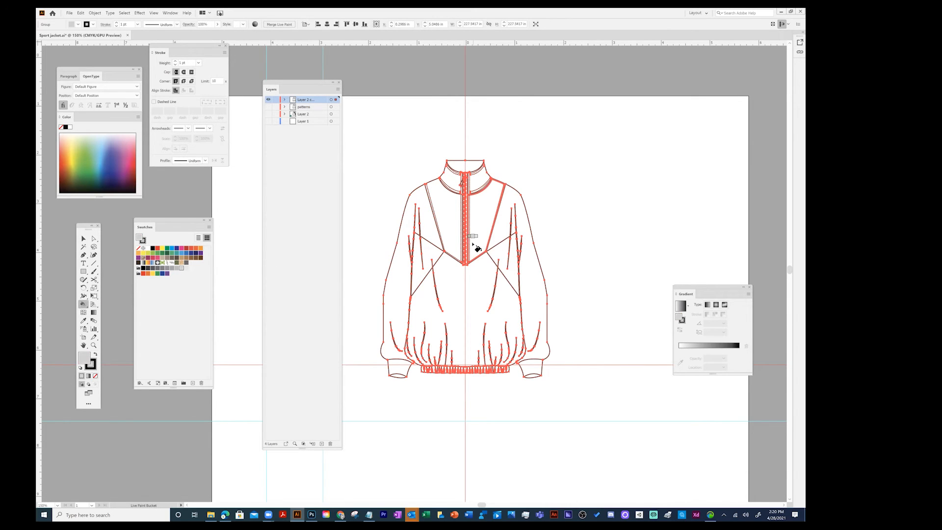
left_click(447, 273)
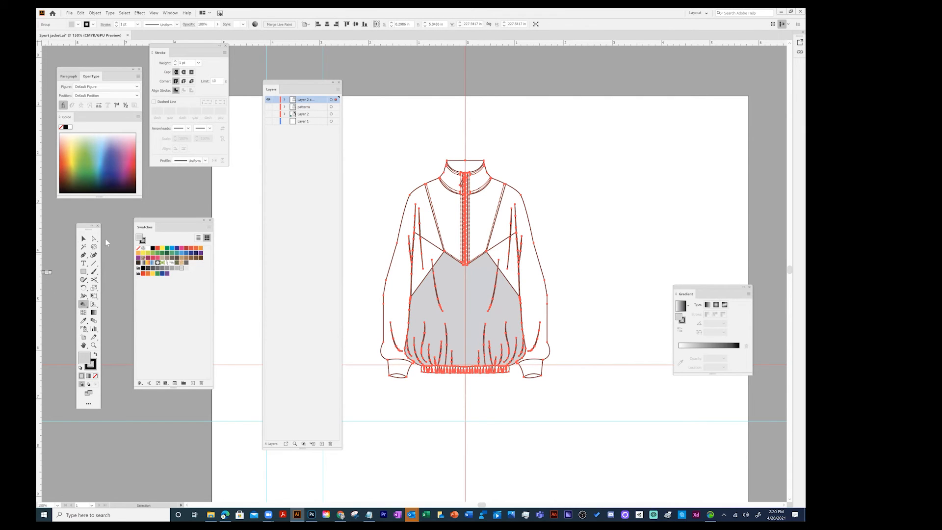
Step: Select the entire jacket artwork and expand its object, fill and stroke
left_click(84, 238)
left_click_drag(353, 138, 601, 432)
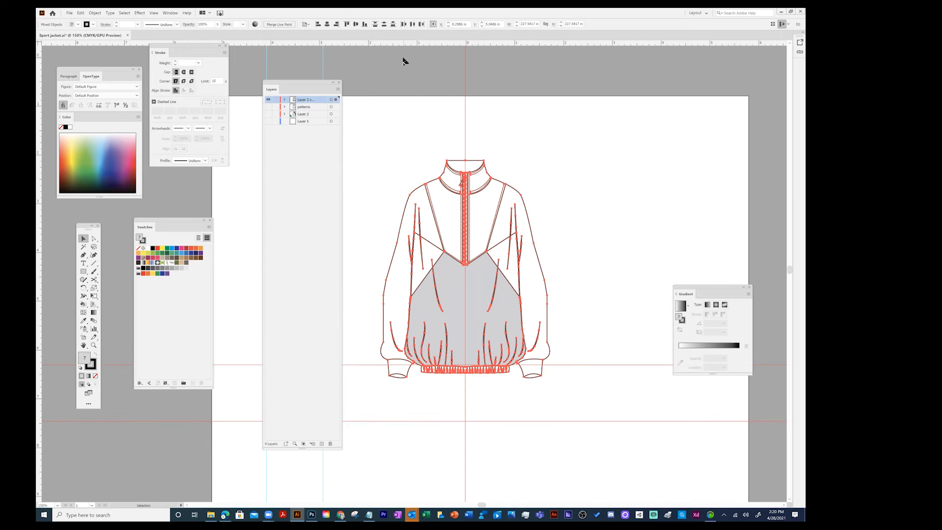
left_click(96, 14)
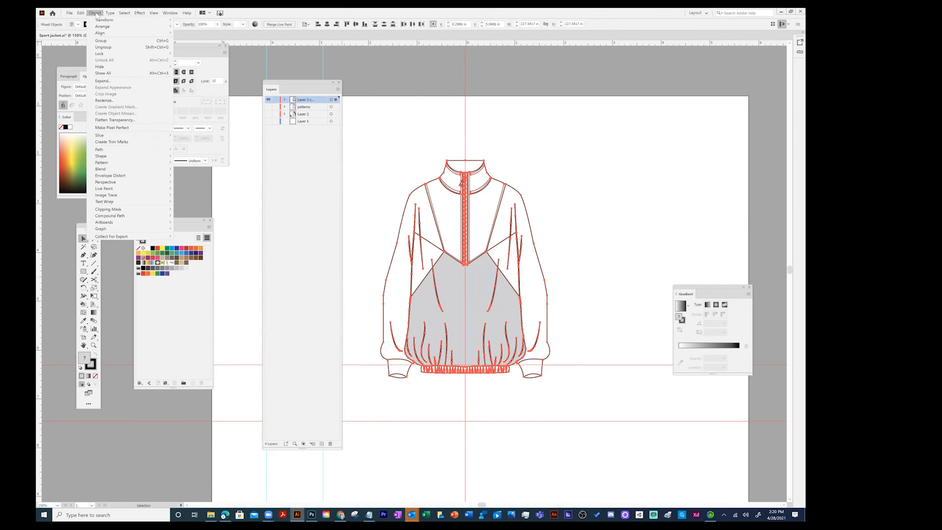
left_click(96, 81)
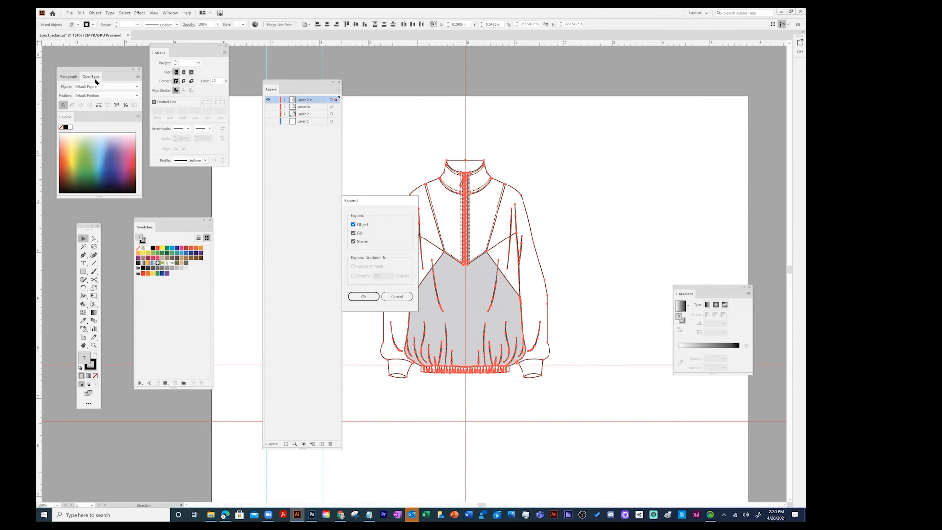
left_click(363, 297)
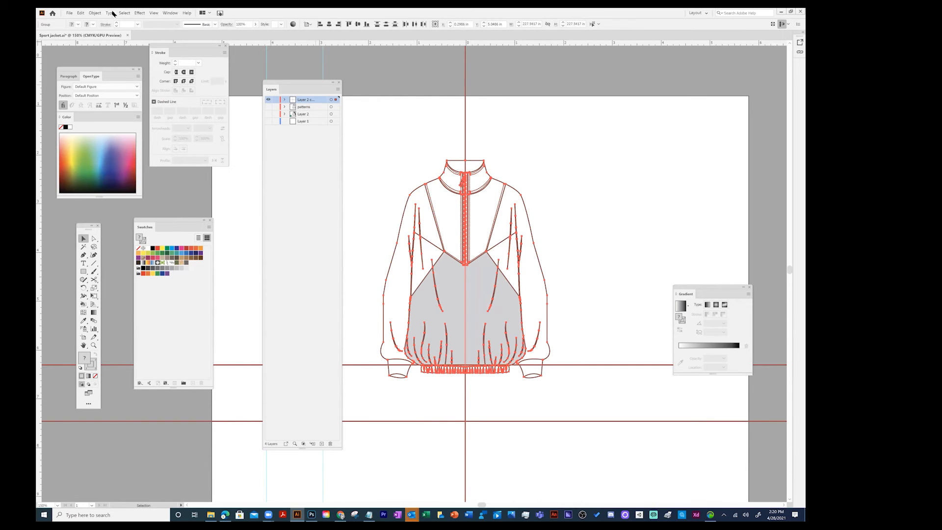
Step: Ungroup the expanded jacket artwork three times and select the grey lower body panel on its own
left_click(95, 13)
left_click(102, 41)
left_click(363, 128)
left_click(473, 279)
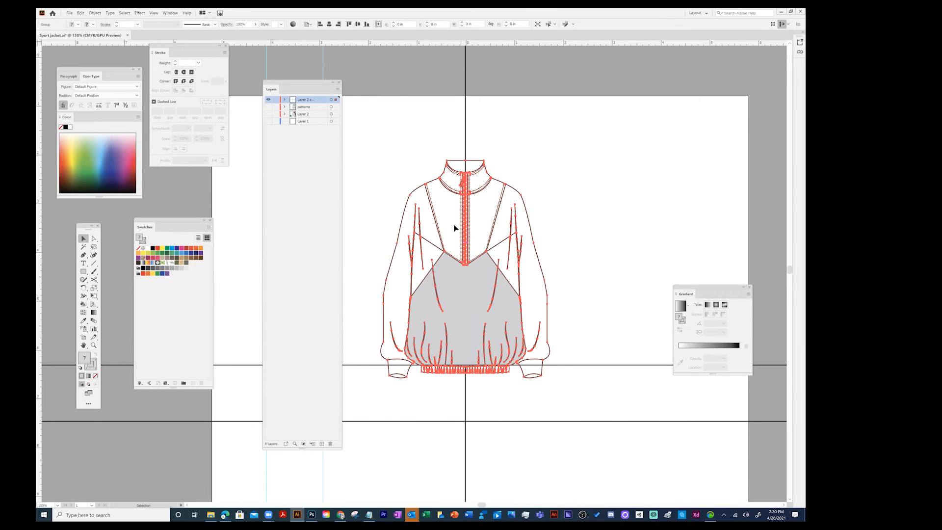
left_click(93, 13)
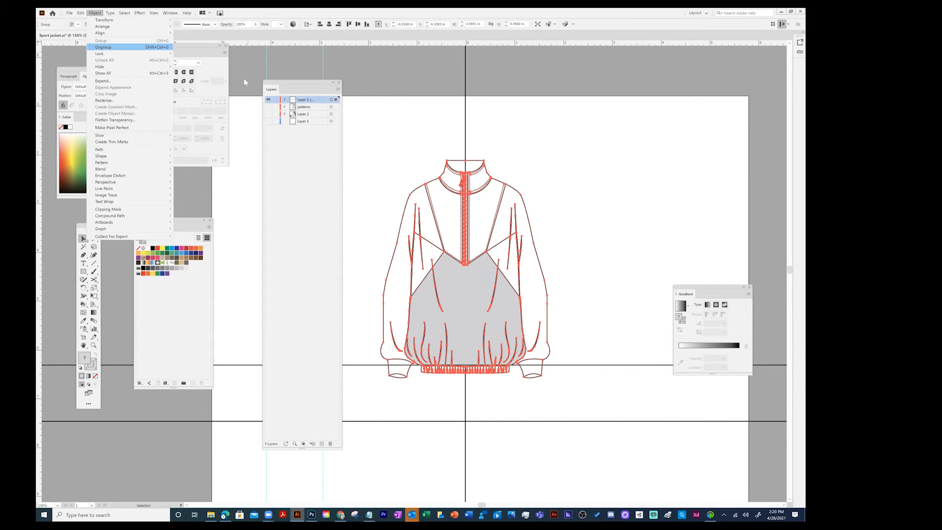
left_click(106, 46)
left_click(404, 130)
left_click(483, 292)
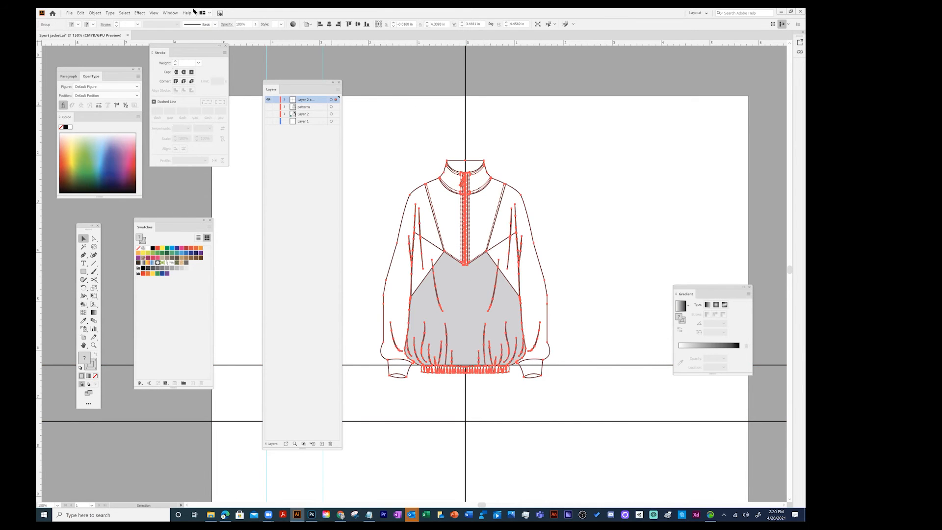
left_click(95, 13)
left_click(99, 47)
left_click(366, 114)
left_click(463, 282)
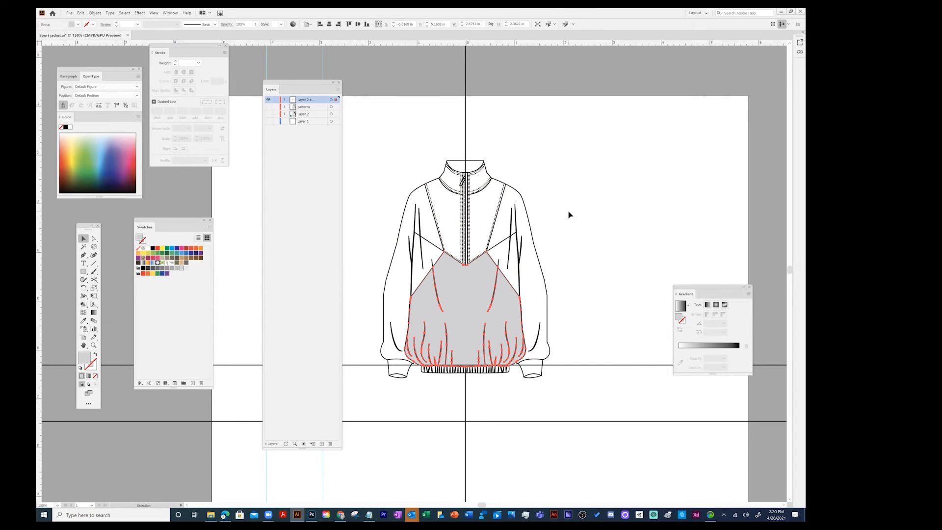
Step: Move the grey body panel to the empty artboard area right of the jacket and fill it with the white-to-black gradient swatch
left_click_drag(488, 273, 649, 151)
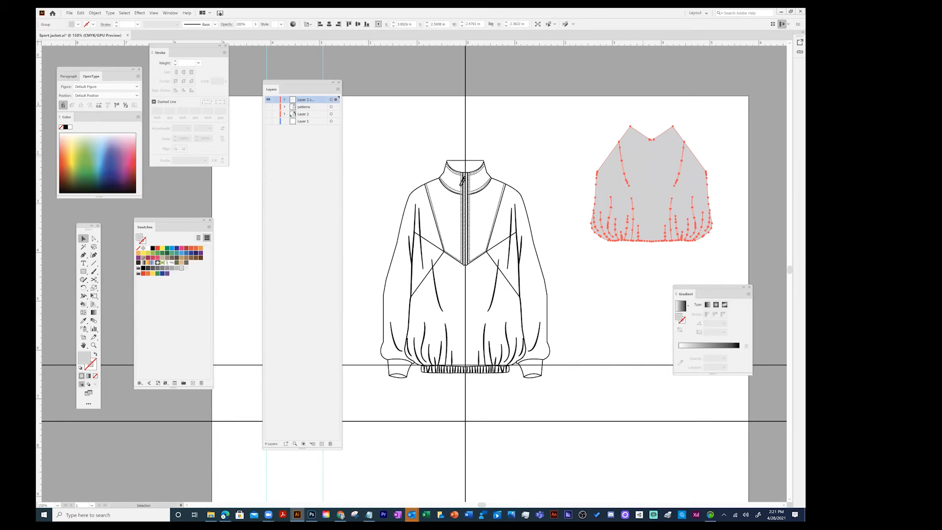
left_click_drag(618, 204, 605, 149)
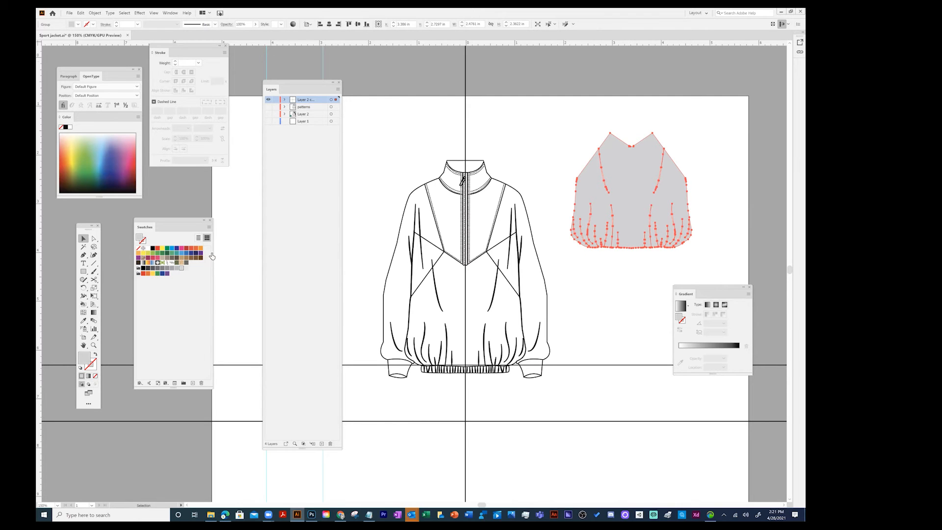
left_click(144, 264)
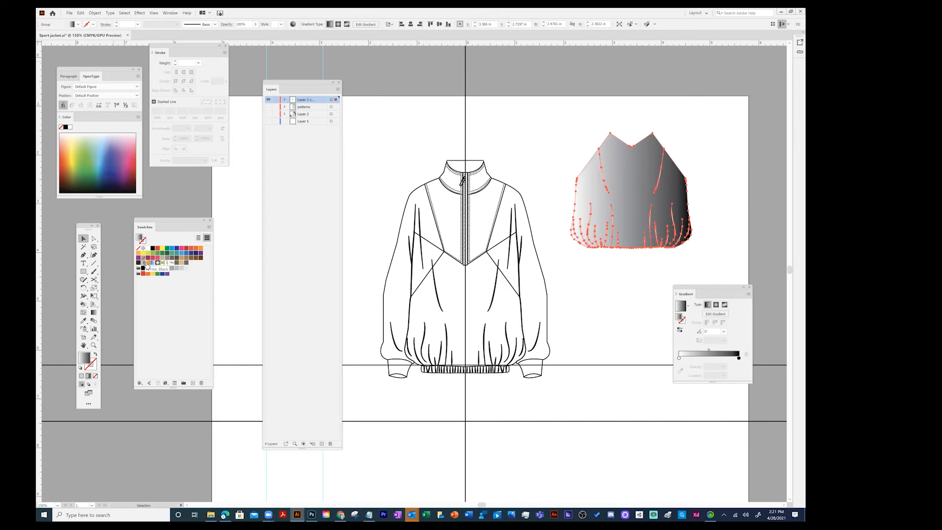
left_click_drag(635, 190, 608, 158)
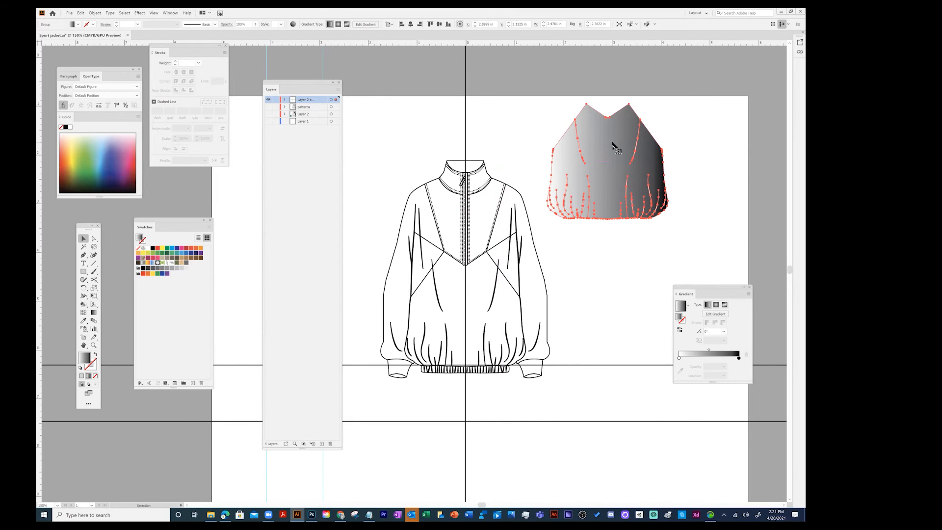
Step: With the Gradient tool, redraw the panel's gradient nearly horizontally from its centre to beyond its right edge
left_click(94, 313)
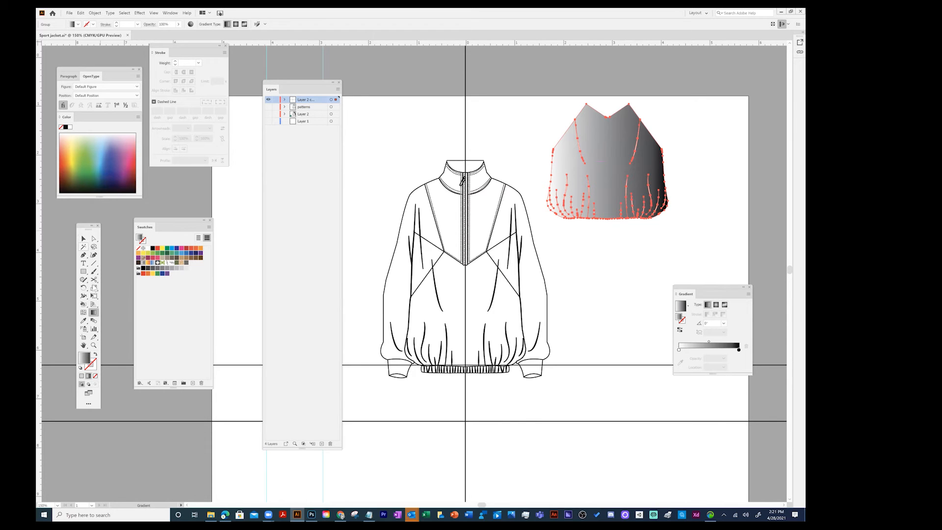
left_click(95, 312)
left_click_drag(602, 150, 705, 161)
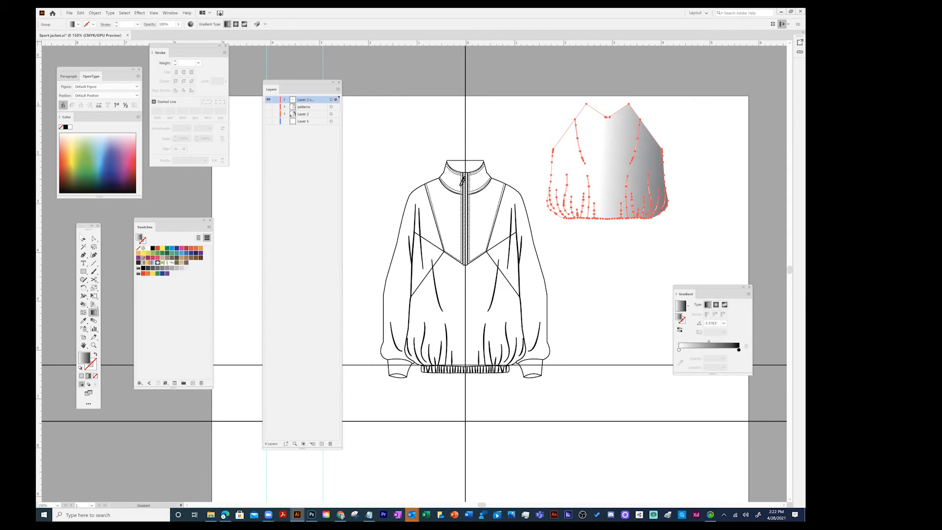
Step: Enter and exit isolation mode on the gradient-filled body panel, and move the Stroke panel clear of the isolation bar
left_click(82, 239)
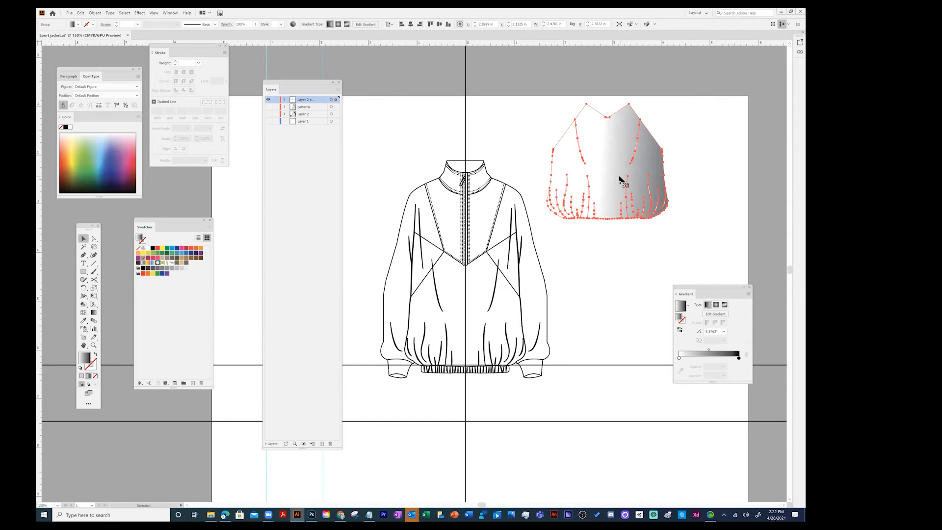
double_click(620, 178)
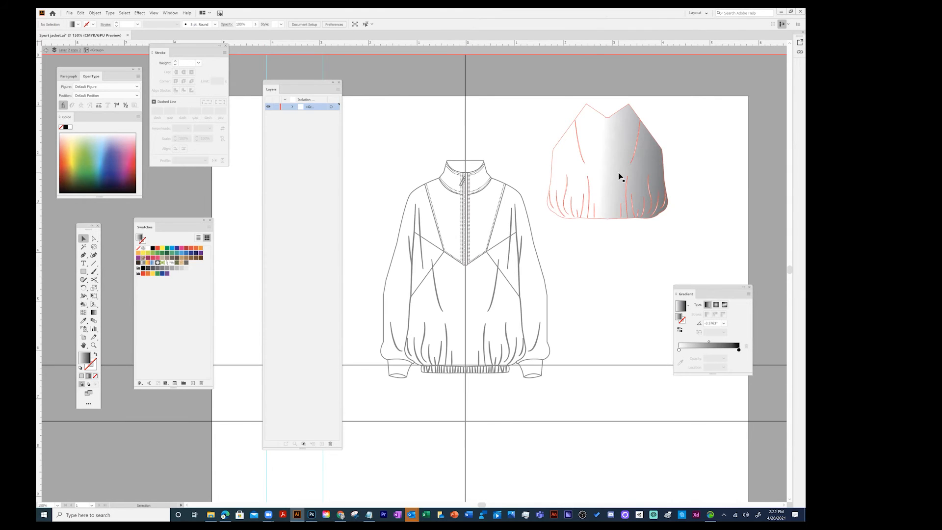
left_click(46, 51)
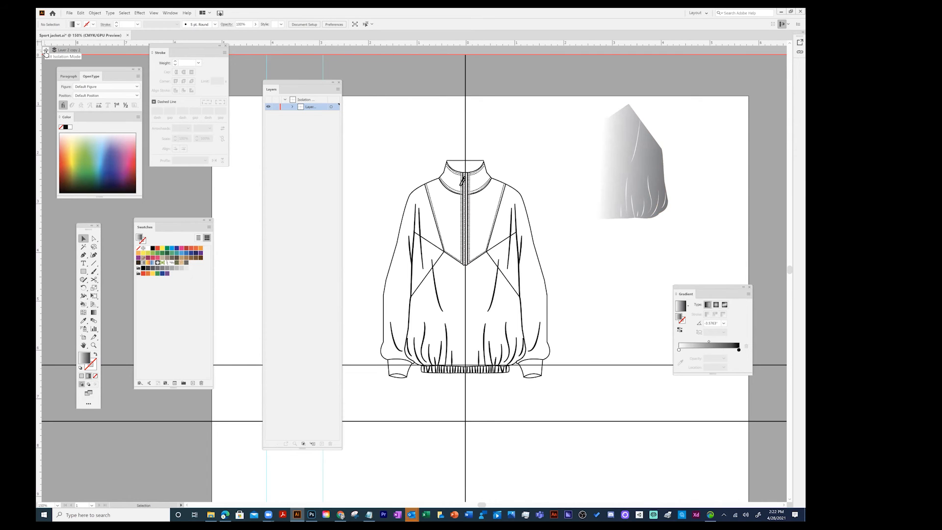
left_click(45, 51)
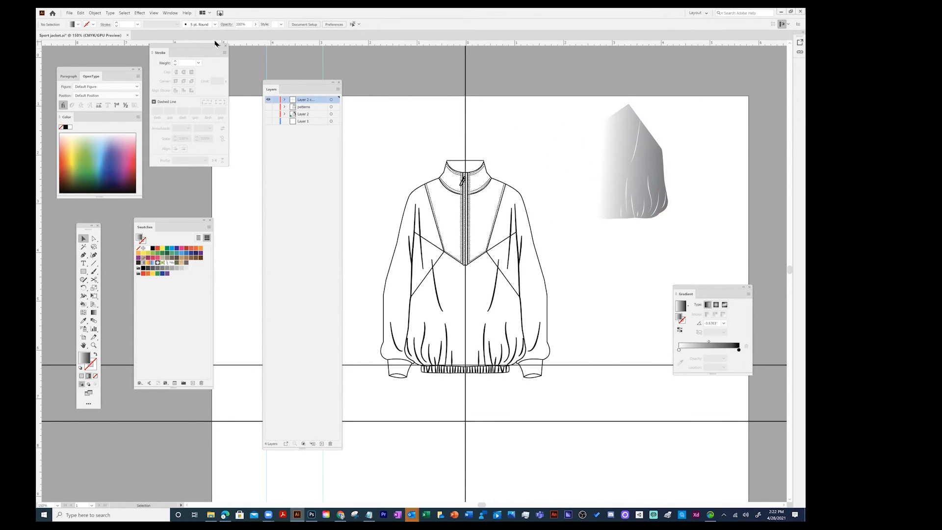
left_click_drag(215, 46, 215, 93)
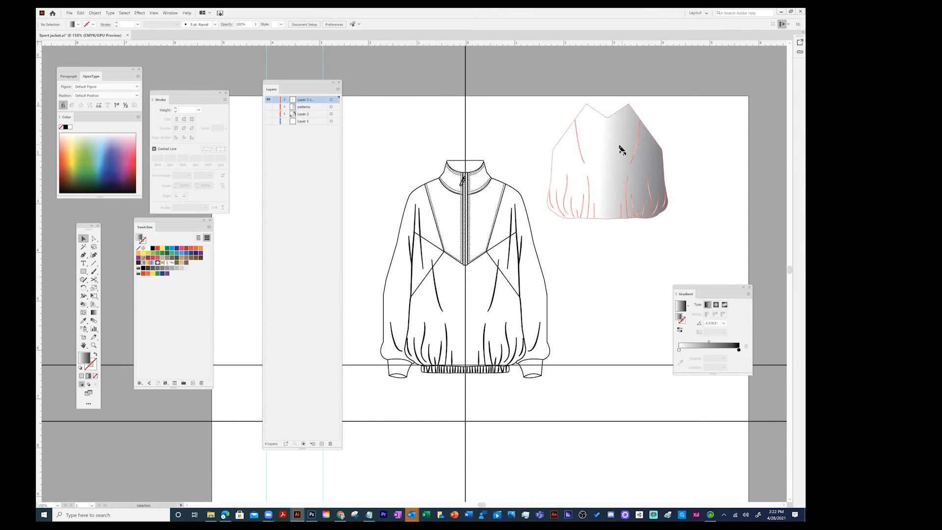
Step: Move the gradient body panel back onto the jacket's lower body, nudge it up three times into alignment, and exit isolation mode
left_click_drag(621, 149, 560, 205)
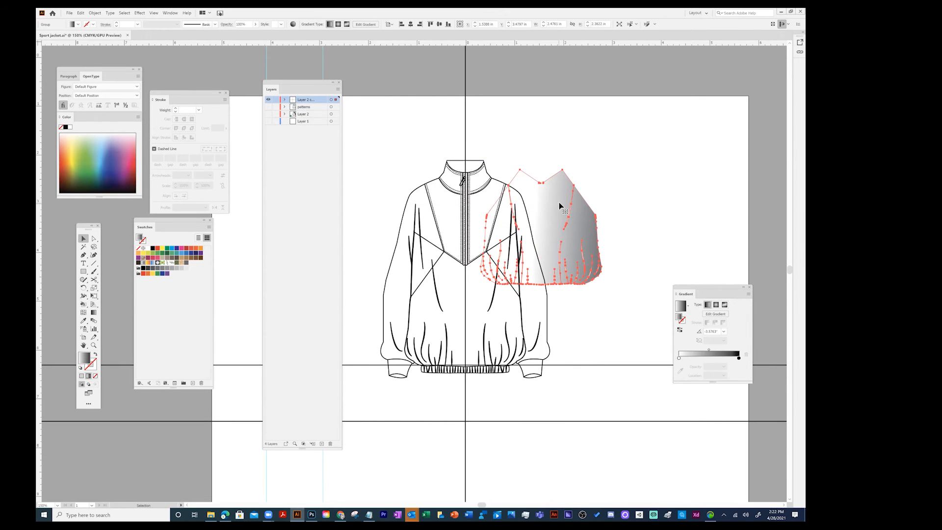
double_click(558, 202)
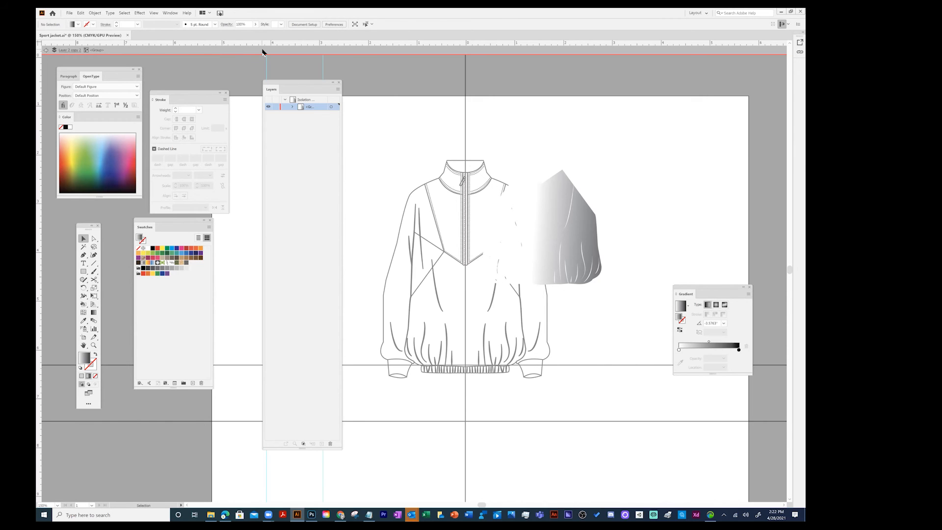
left_click(46, 50)
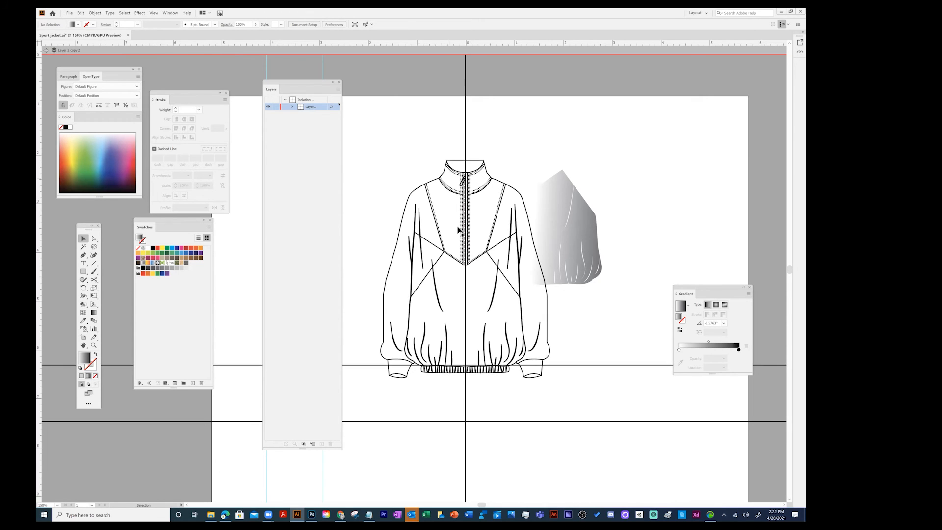
left_click_drag(581, 238, 506, 319)
key("Up")
key("Up")
key("Up")
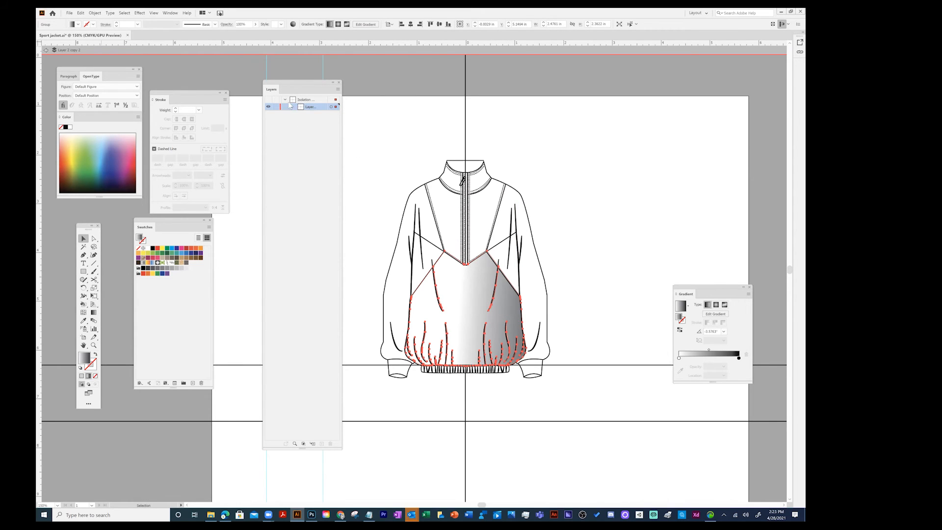
left_click(46, 51)
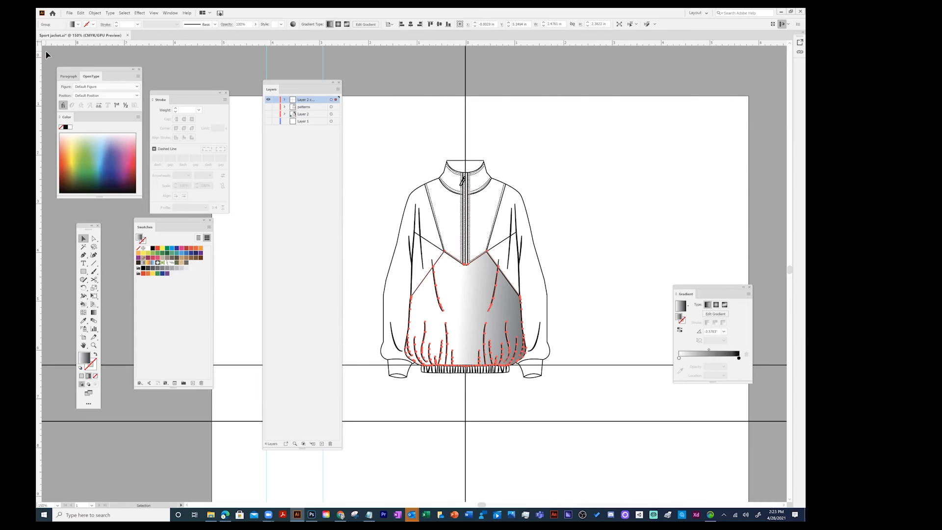
Step: With only the patterns layer visible, select the whole jacket and Live Paint its lower body with the dark grey pattern swatch
left_click(268, 100)
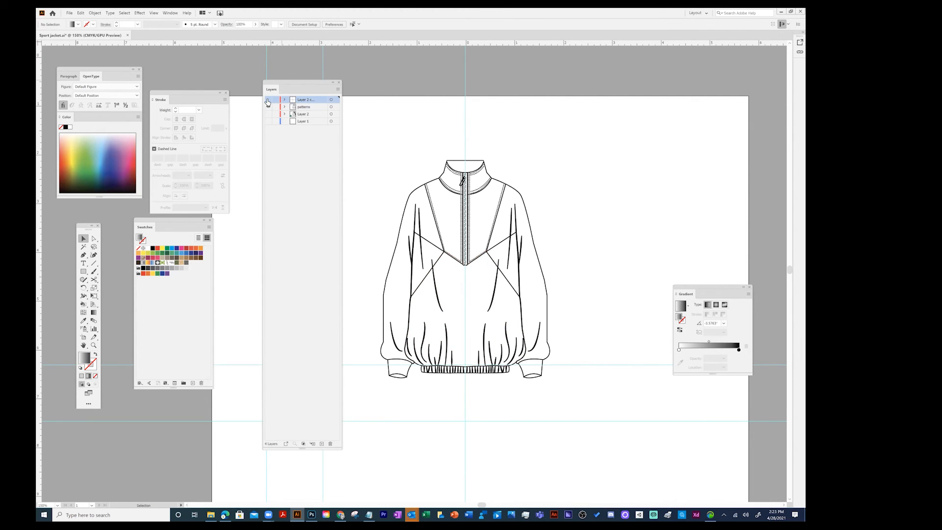
mouse_move(371, 135)
left_mouse_down()
mouse_move(370, 286)
mouse_move(612, 378)
mouse_move(610, 392)
left_mouse_up()
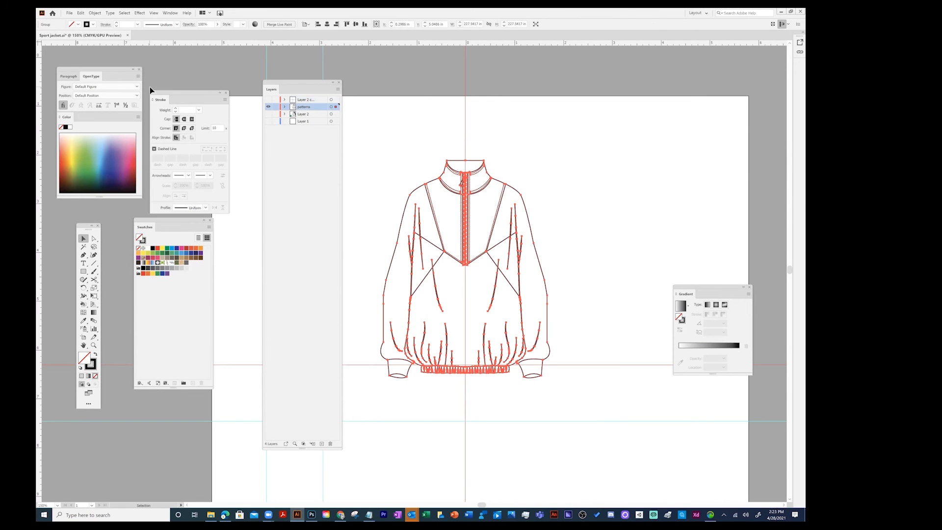
left_click(83, 305)
key("Right")
left_click(479, 290)
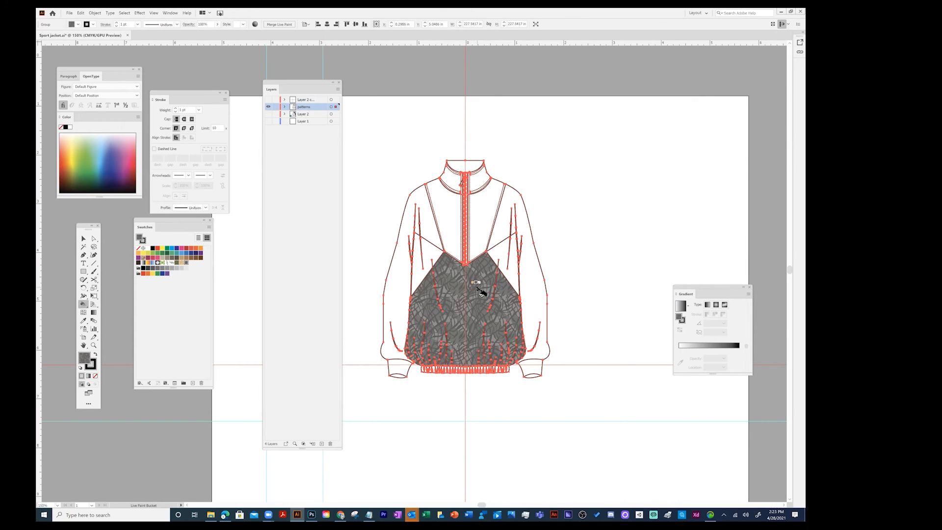
Step: Make both the Layer 2 copy and patterns layers visible, and place the Gradient panel beside the jacket
left_click(268, 105)
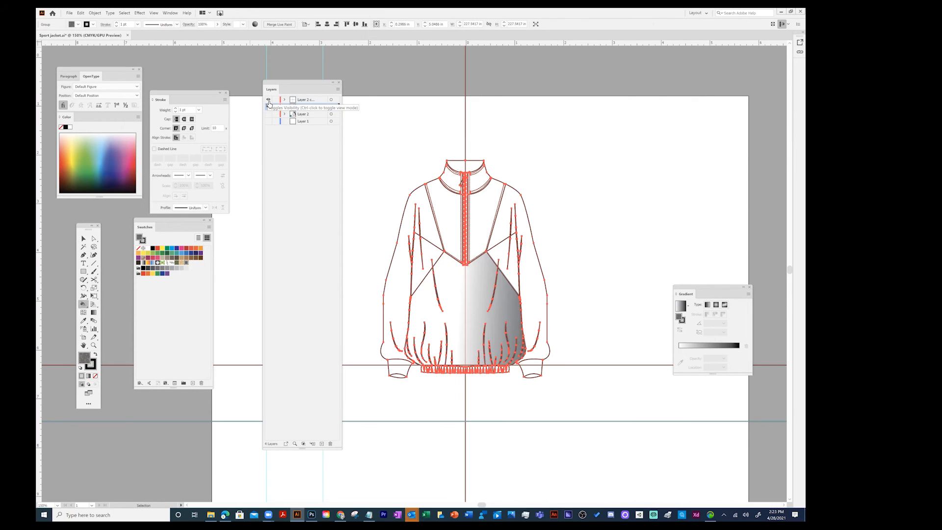
left_click(269, 106)
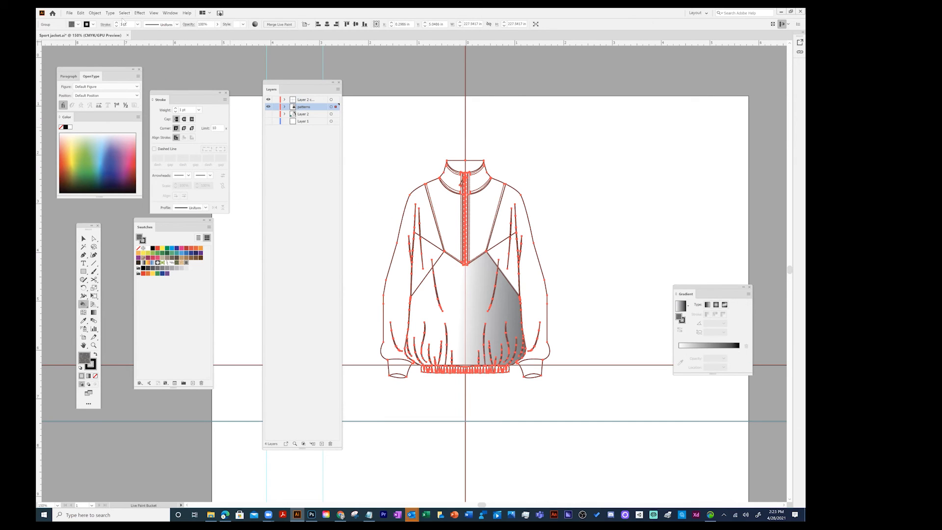
left_click(170, 12)
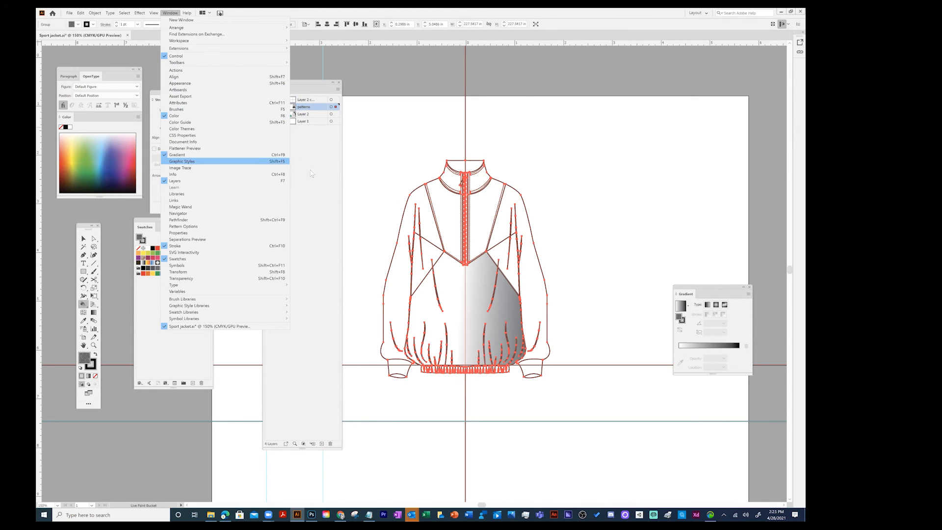
mouse_move(711, 288)
left_mouse_down()
mouse_move(687, 263)
mouse_move(621, 147)
left_mouse_up()
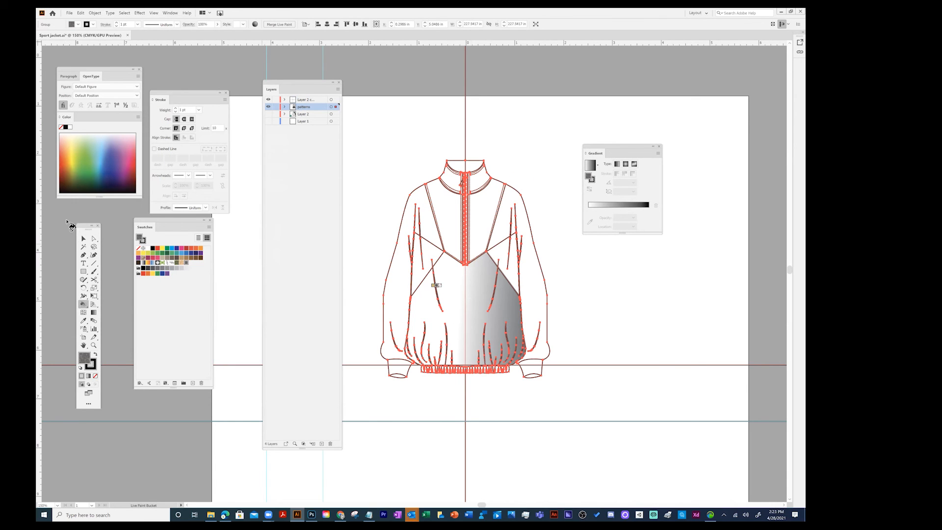
Step: Select the gradient body panel and set the opacity of its white gradient stop to 0%
left_click(83, 239)
left_click(475, 292)
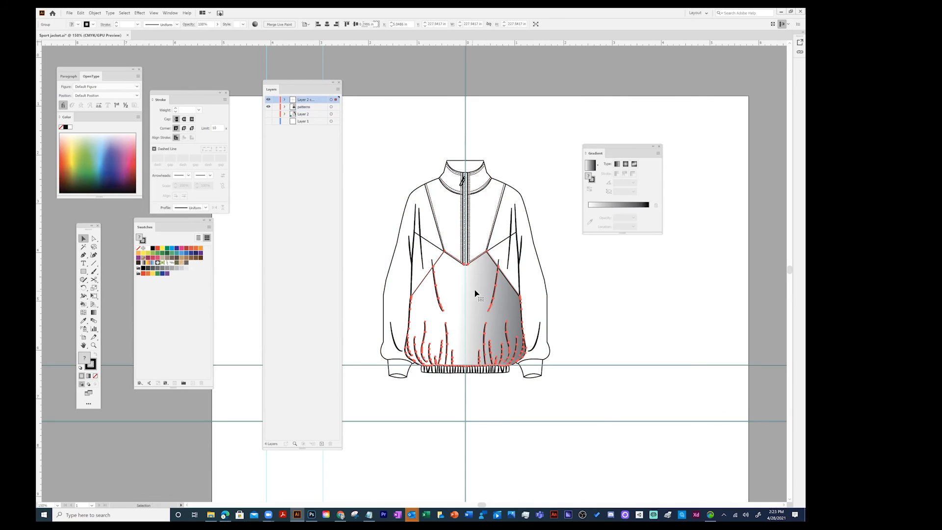
left_click(589, 218)
left_click(634, 226)
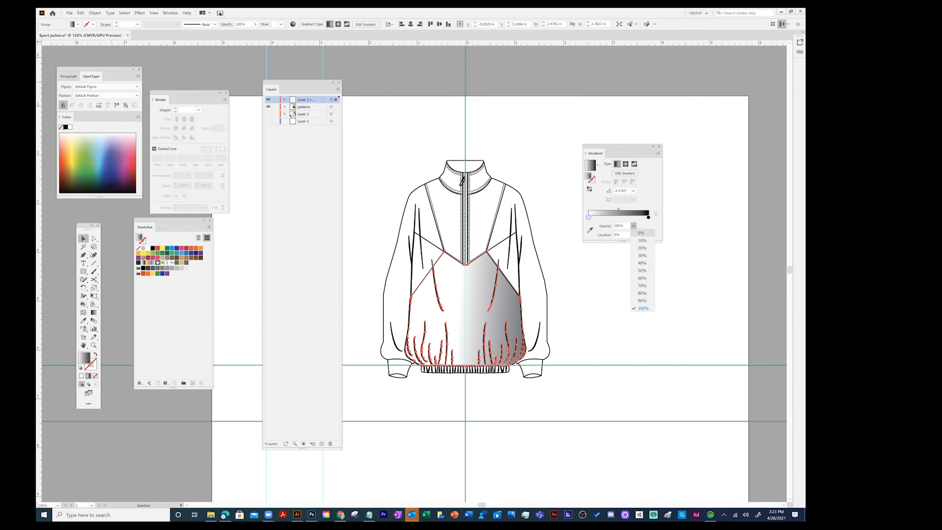
left_click(640, 233)
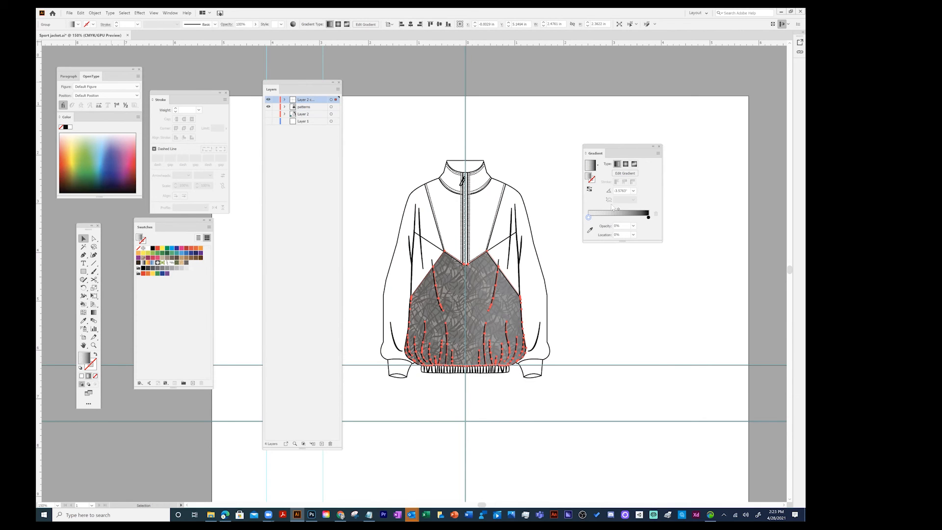
Step: Adjust the gradient's midpoint, keep the black stop at 100% opacity and move that stop to a location of about 59%
left_click_drag(618, 209, 640, 210)
left_click(649, 217)
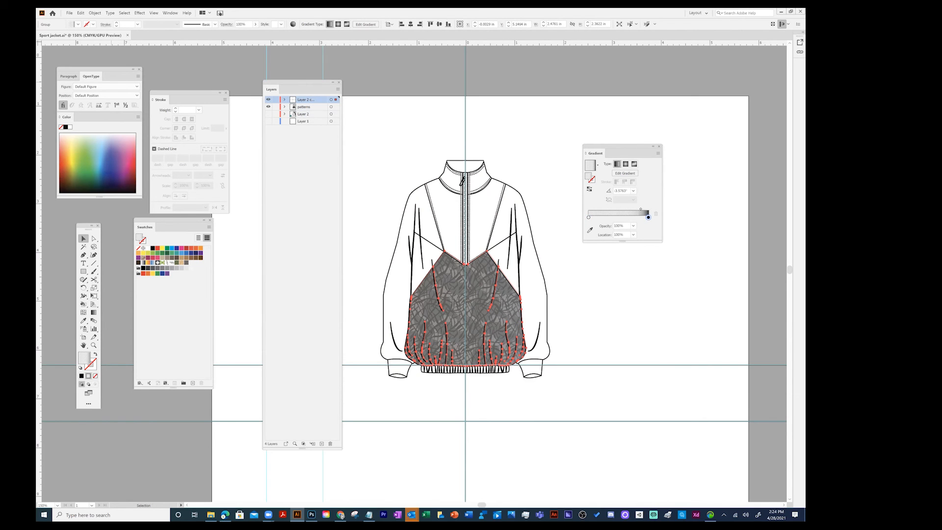
left_click(633, 225)
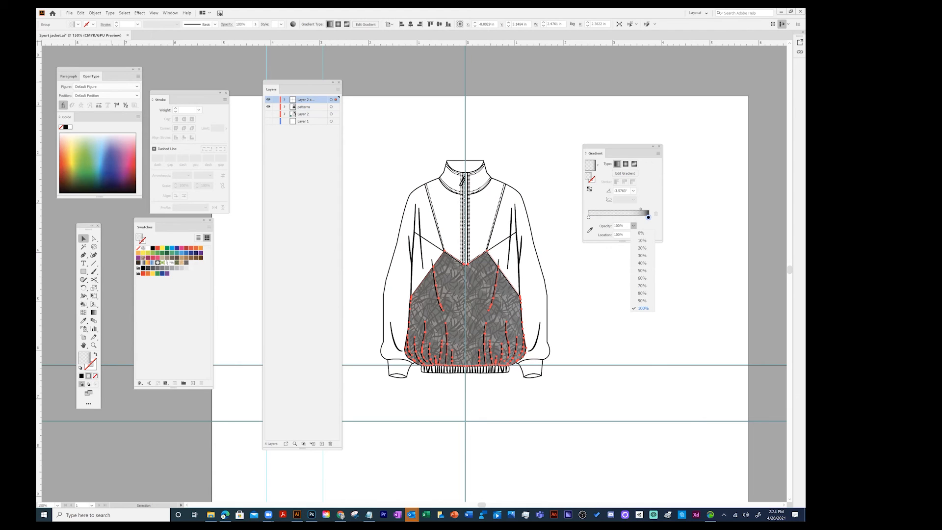
left_click(643, 308)
left_click_drag(640, 209, 620, 212)
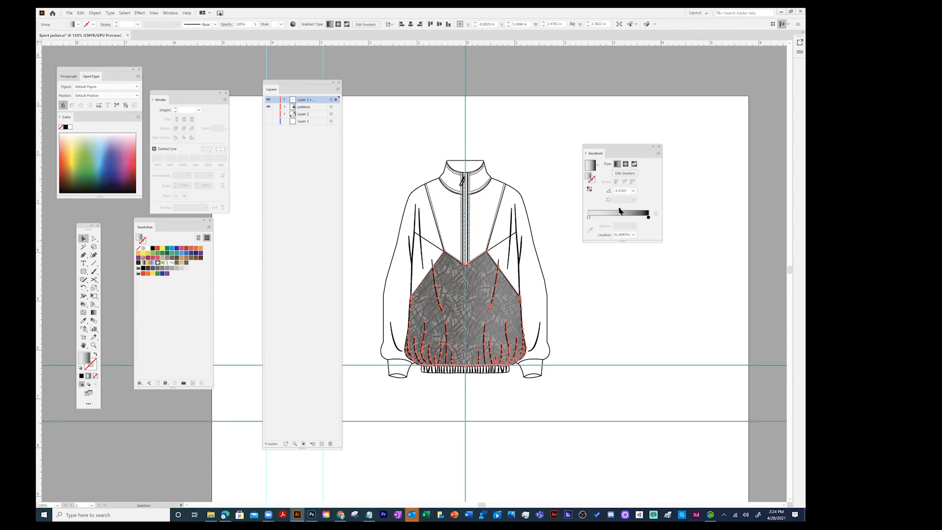
mouse_move(620, 211)
left_mouse_down()
mouse_move(608, 210)
mouse_move(640, 217)
mouse_move(624, 216)
left_mouse_up()
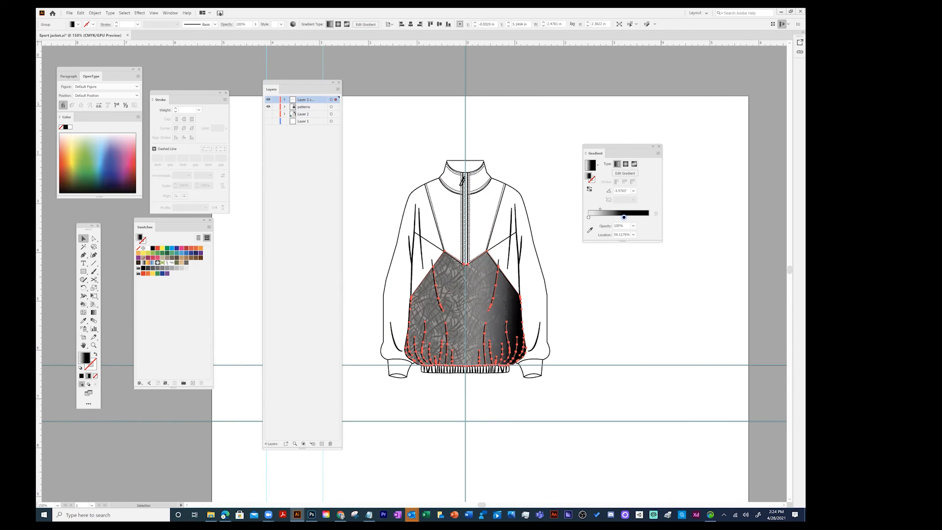
Step: Try to recolour the gradient's white stop with the black swatch, and undo the change
key("z")
left_click(482, 307)
left_click(408, 281)
left_click_drag(377, 270, 473, 270)
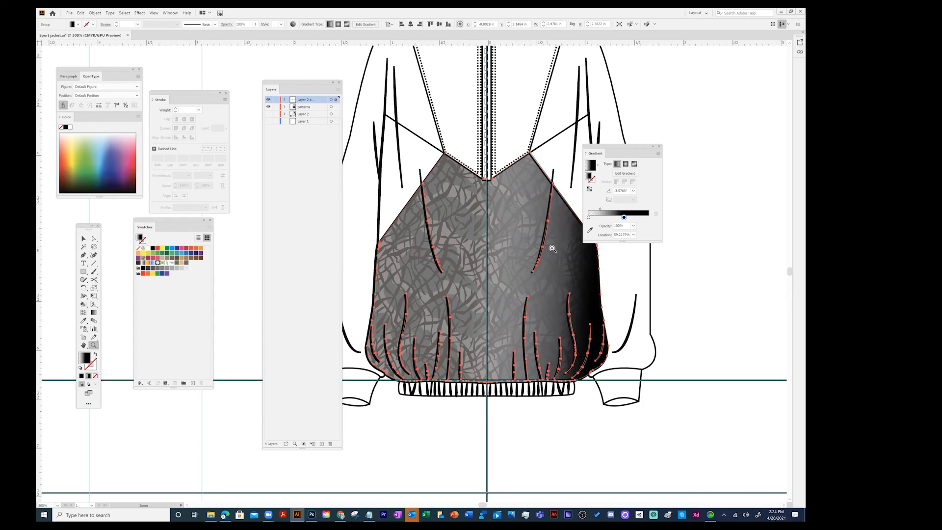
left_click(589, 217)
left_click(156, 252)
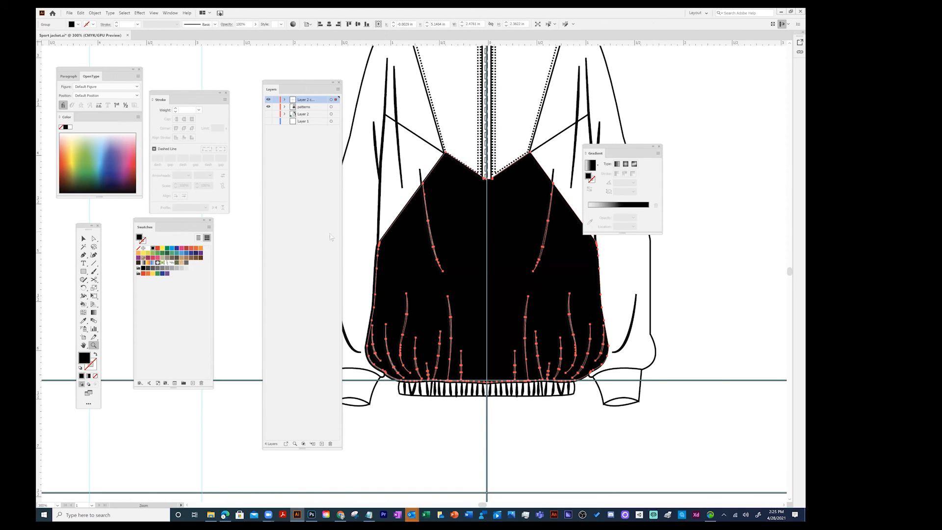
key("ctrl+z")
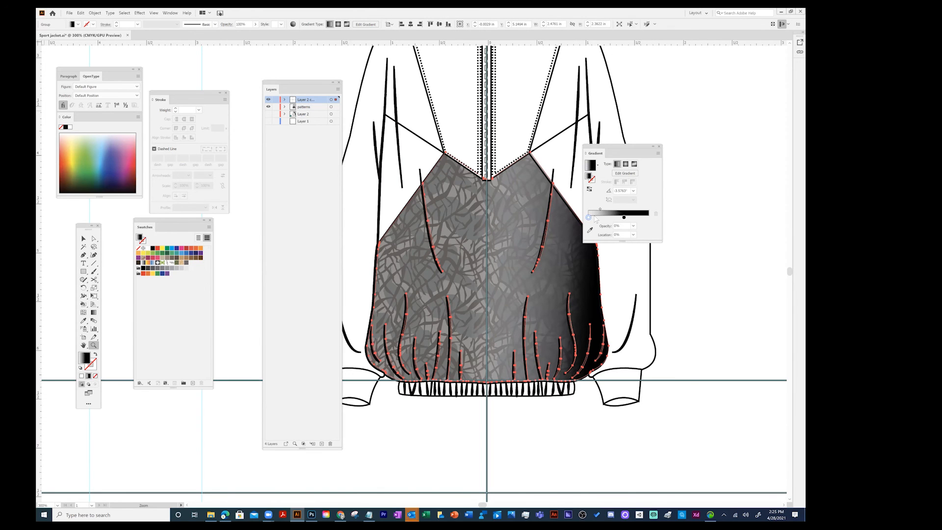
Step: Change the colour of the gradient's transparent white stop to black, with K at 100%
double_click(589, 217)
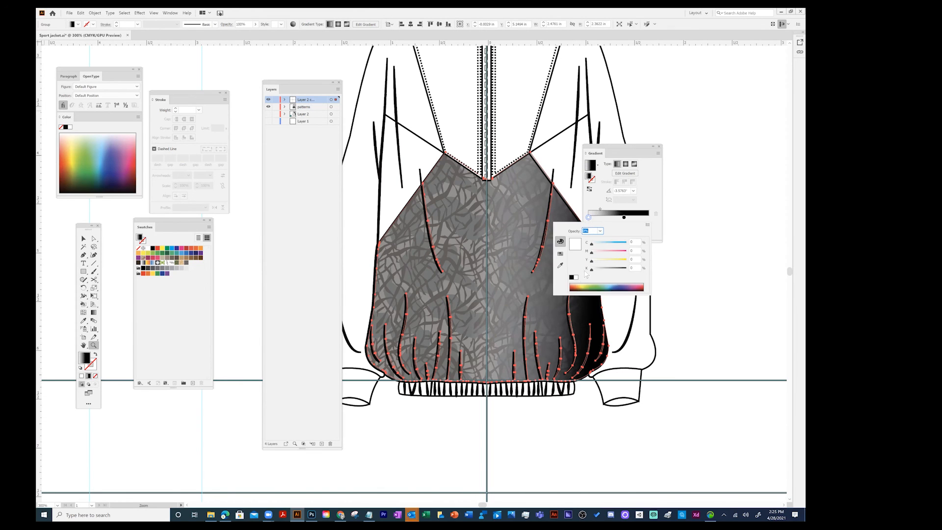
left_click(571, 278)
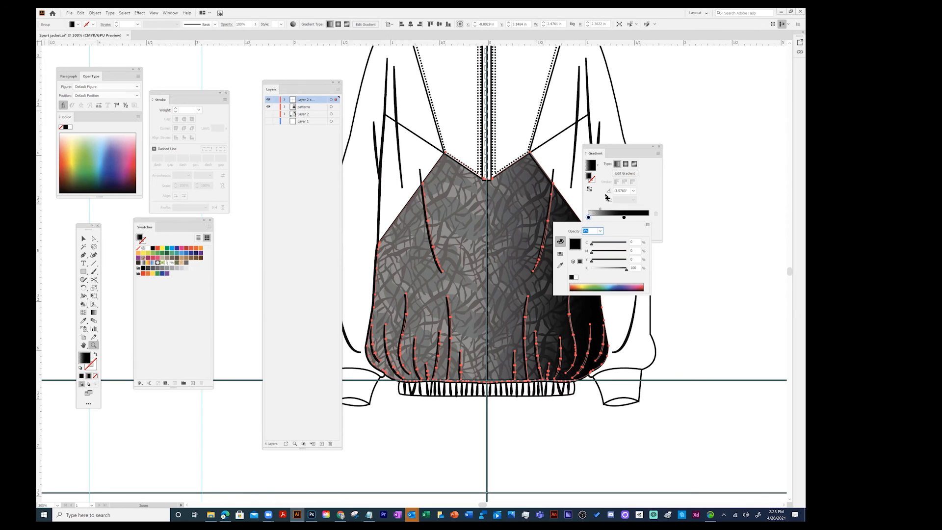
key("Return")
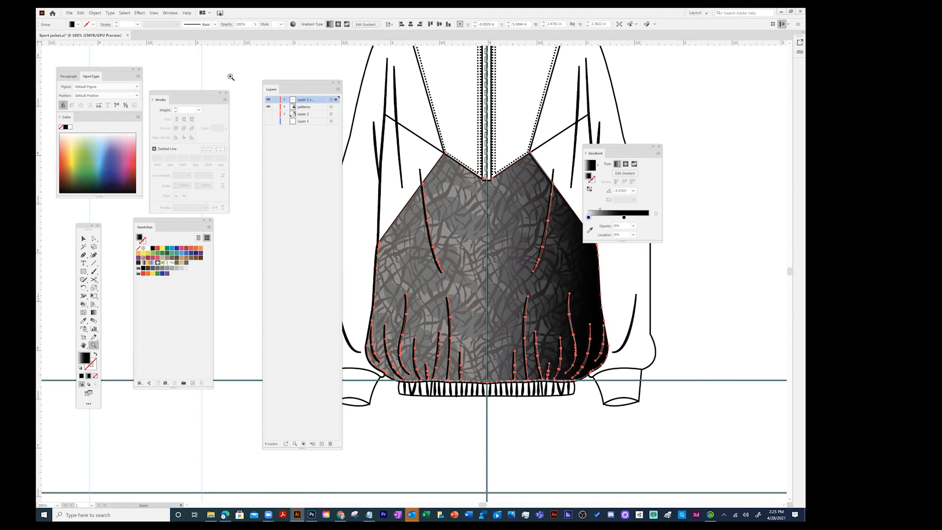
Step: Fit the artboard in the window, move the Gradient and Layers panels away from the jacket, and deselect the artwork
left_click_drag(612, 149, 736, 275)
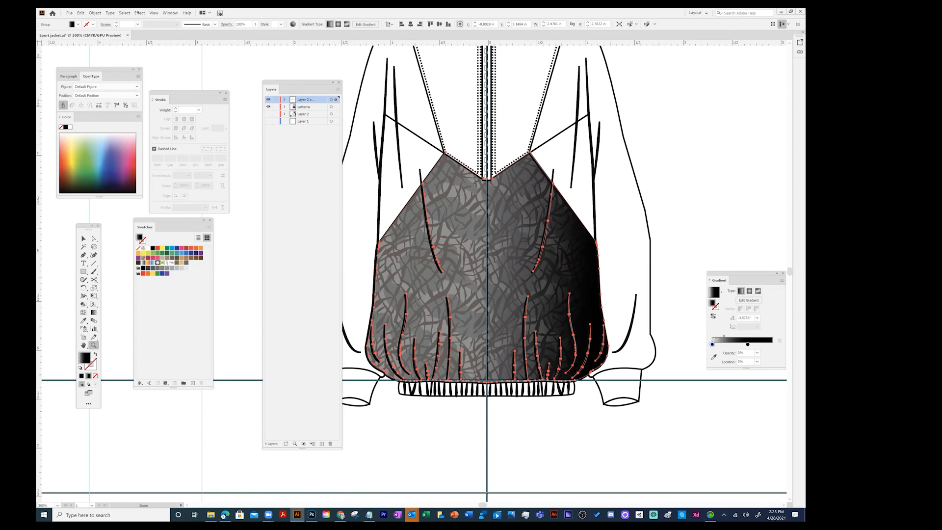
left_click(154, 13)
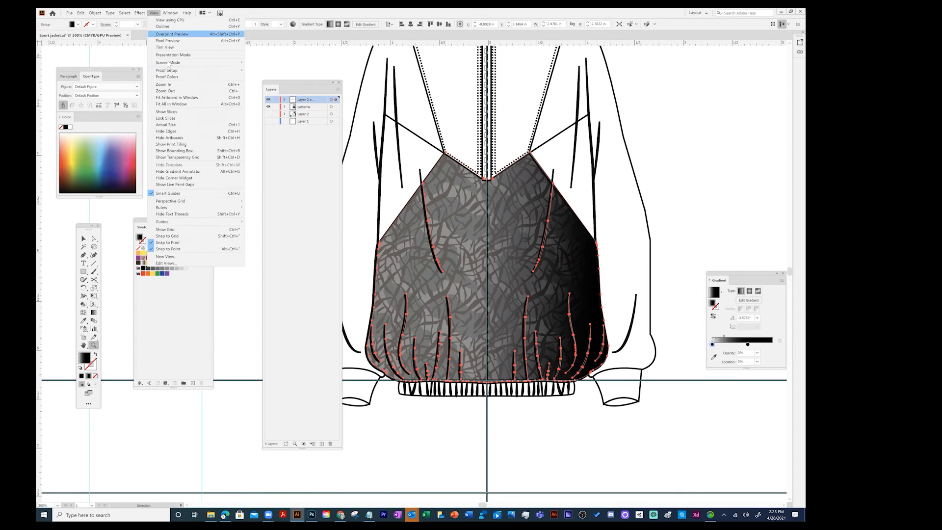
left_click(168, 97)
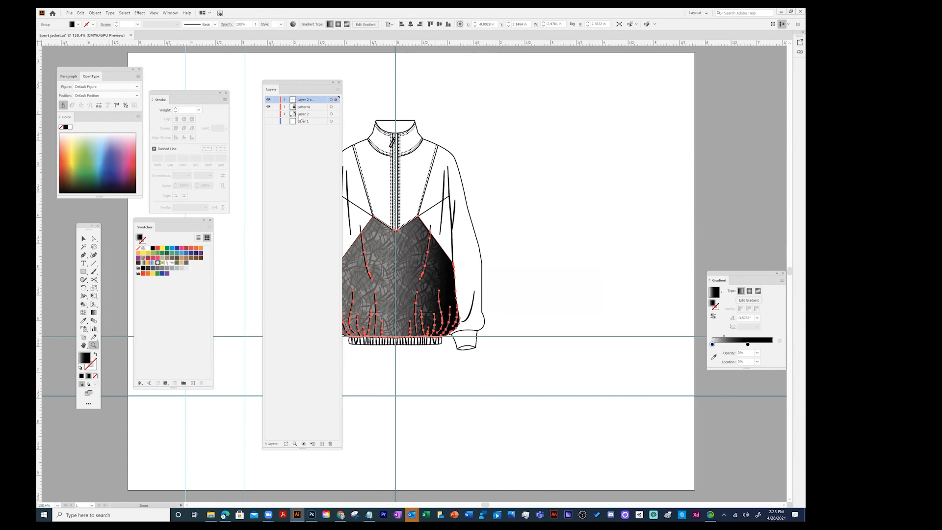
left_click_drag(284, 86, 266, 90)
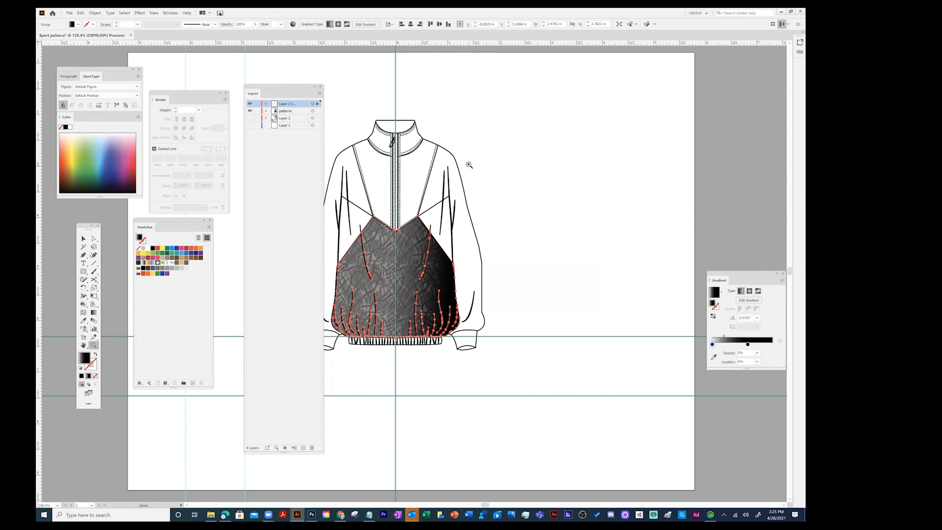
key("v")
left_click(567, 219)
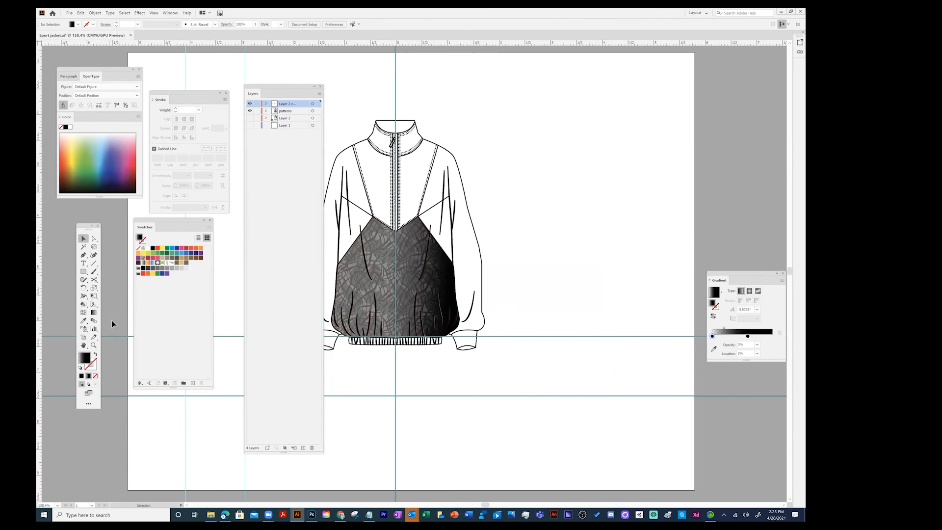
Step: Lock the patterns layer and open the gradient-shaded body group in isolation mode
left_click(94, 312)
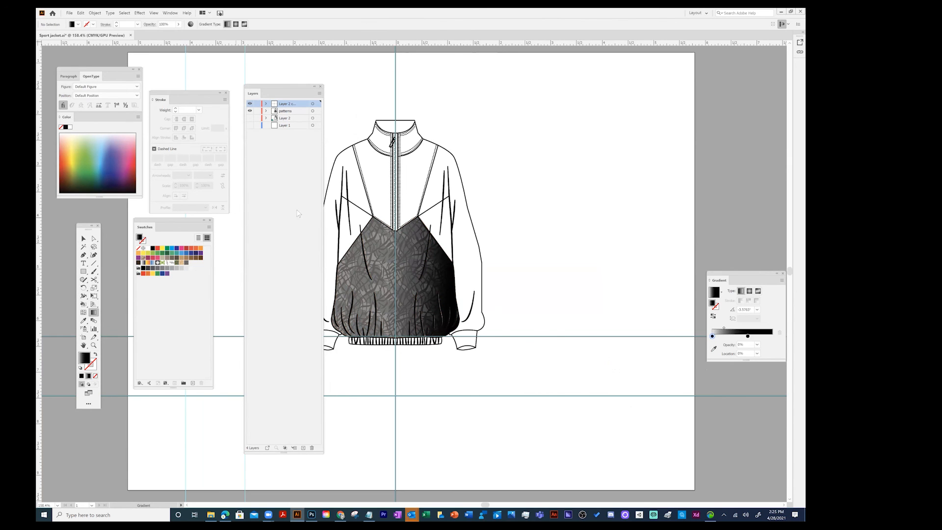
left_click(256, 111)
left_click(84, 239)
left_click(409, 269)
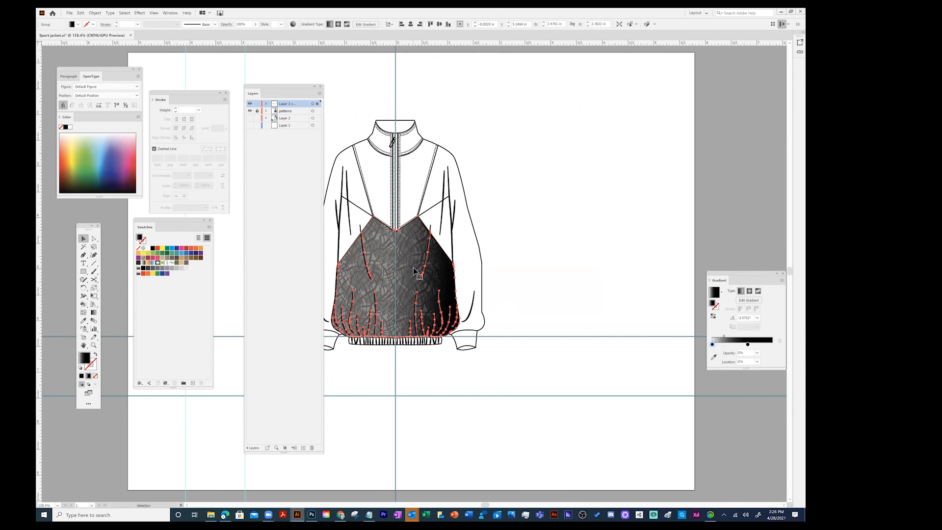
double_click(414, 267)
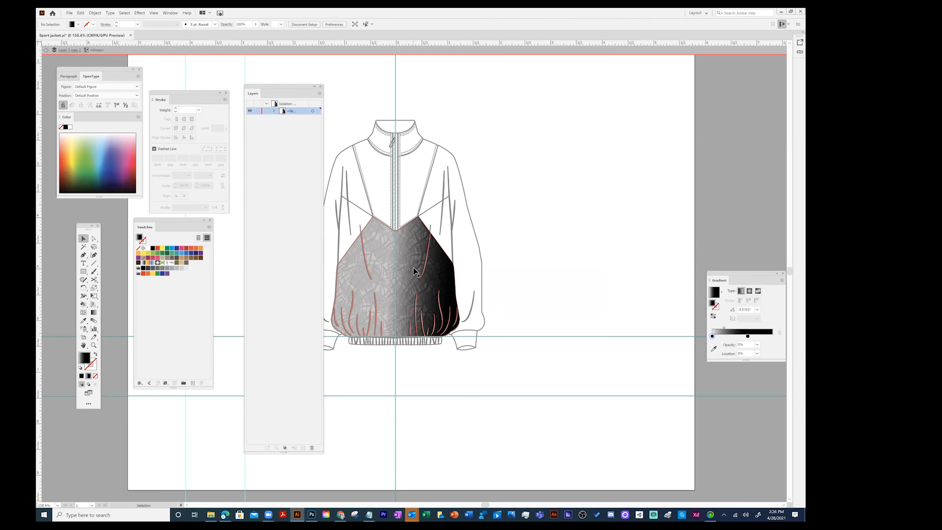
Step: Try to redraw the gradient direction across the isolated body group with the Gradient tool, and undo the change
left_click(94, 312)
left_click(414, 284)
mouse_move(409, 272)
left_mouse_down()
mouse_move(396, 288)
mouse_move(424, 264)
mouse_move(392, 272)
mouse_move(401, 279)
left_mouse_up()
key("ctrl+z")
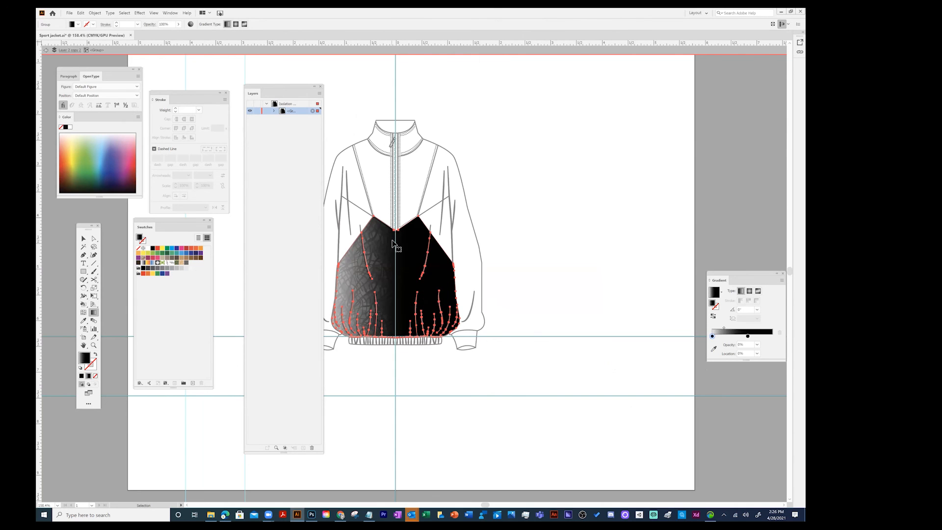
key("ctrl+z")
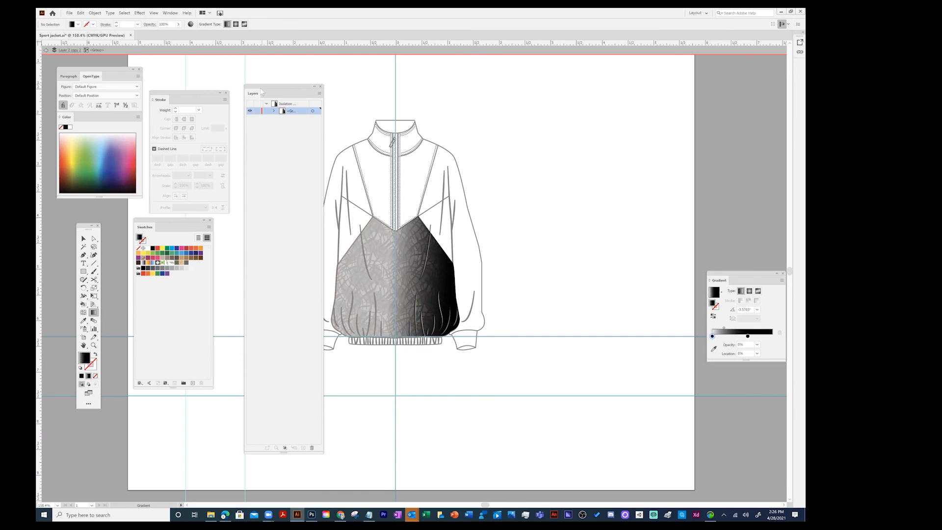
Step: Move the Layers panel away from the jacket and exit isolation mode
left_click_drag(265, 90, 617, 98)
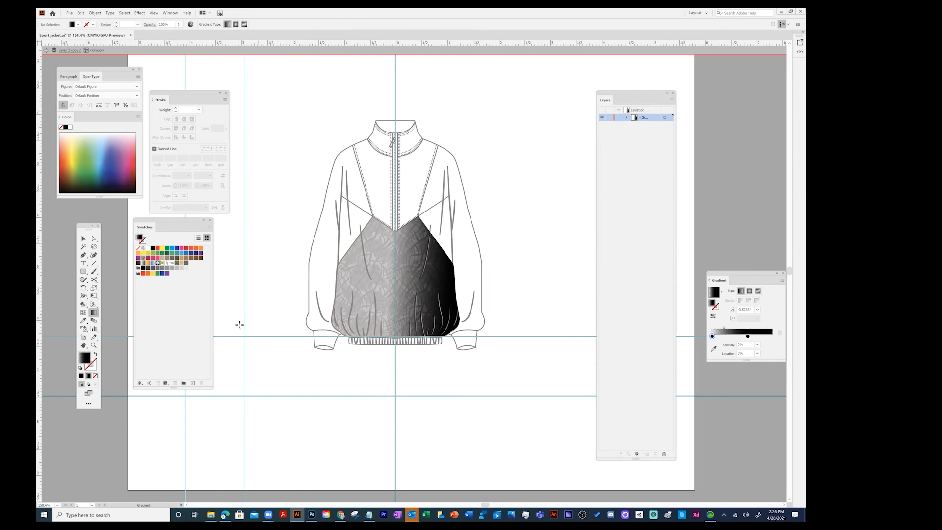
left_click(93, 296)
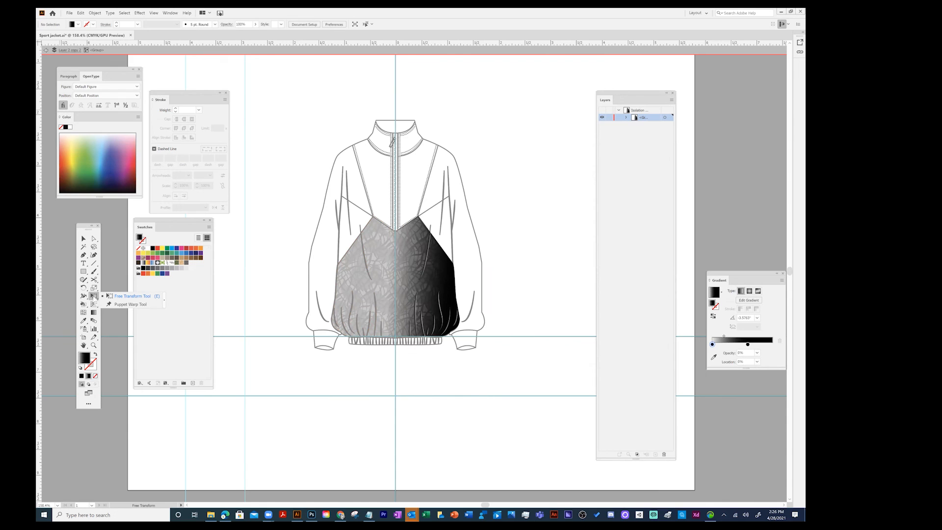
left_click(126, 306)
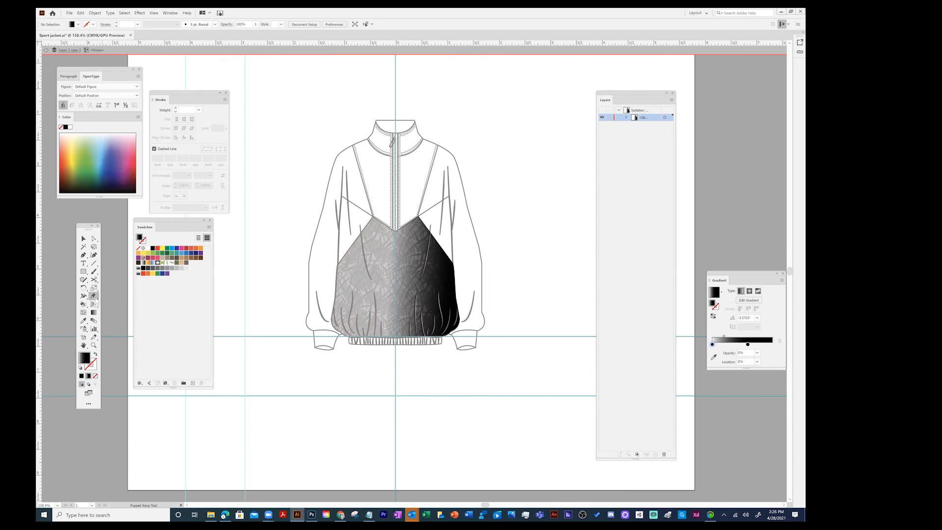
left_click(94, 296)
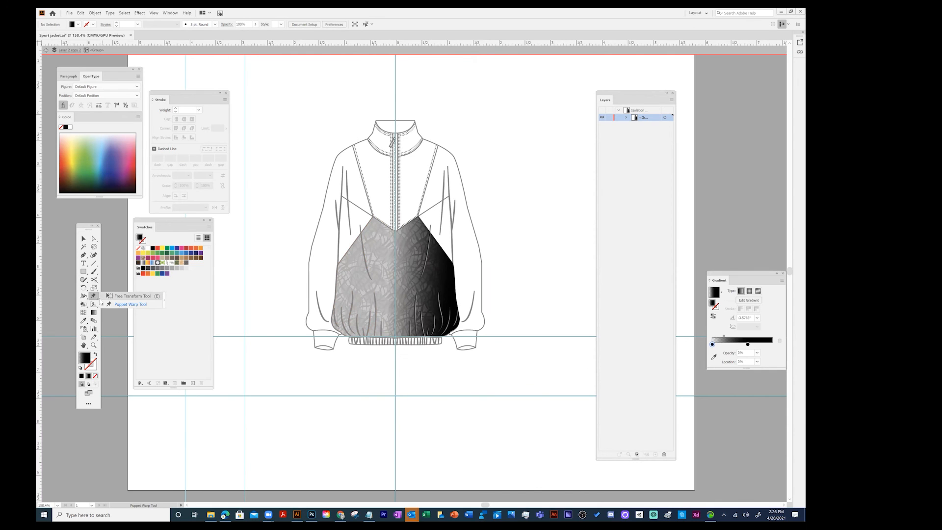
left_click(132, 304)
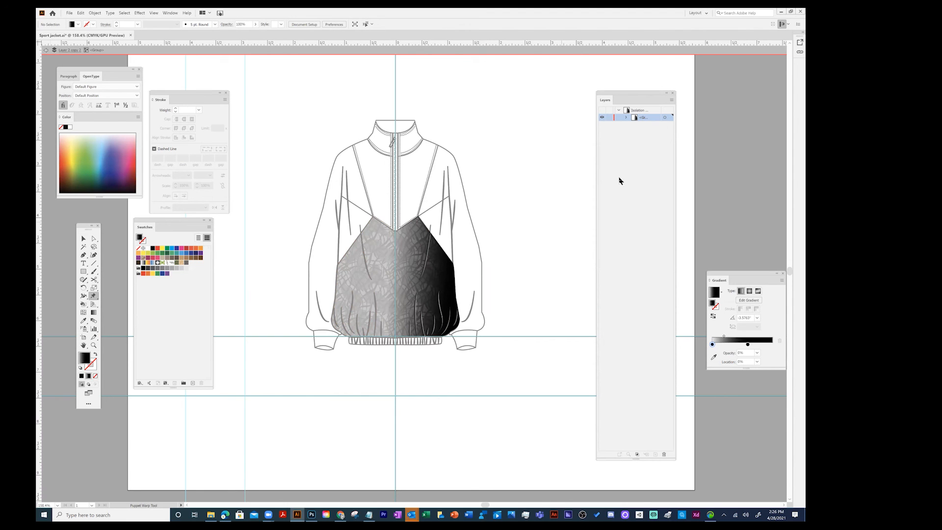
left_click(46, 50)
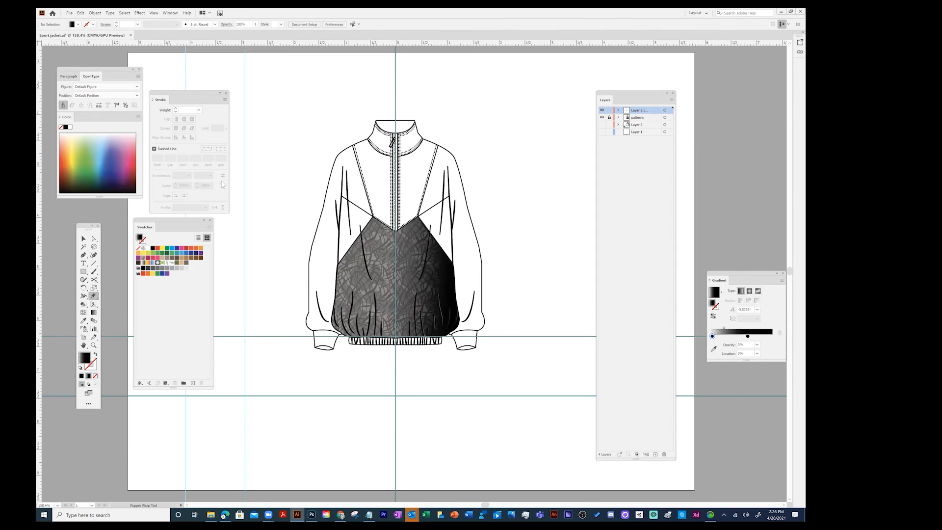
Step: Lock the gradient overlay layer, unlock the patterns layer and select all of the jacket's artwork on it
left_click(84, 304)
left_click(84, 238)
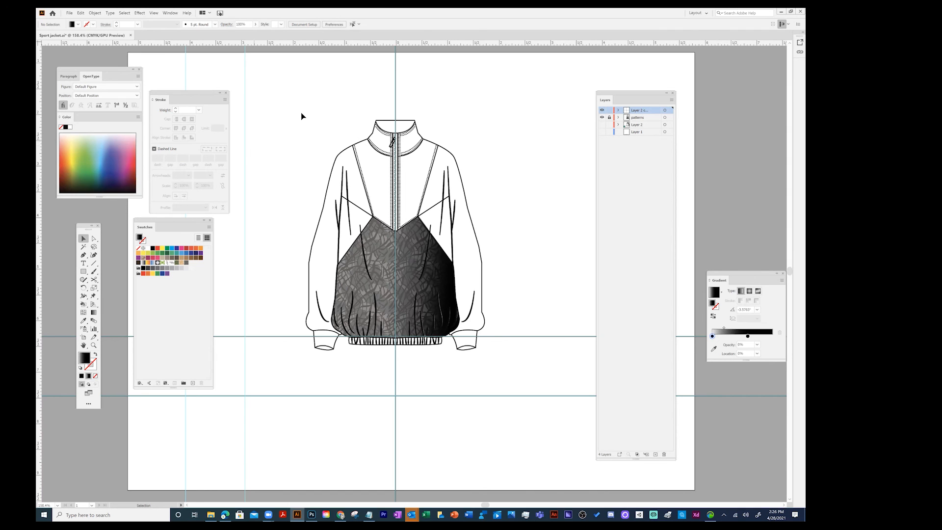
left_click(609, 109)
left_click_drag(294, 108, 539, 402)
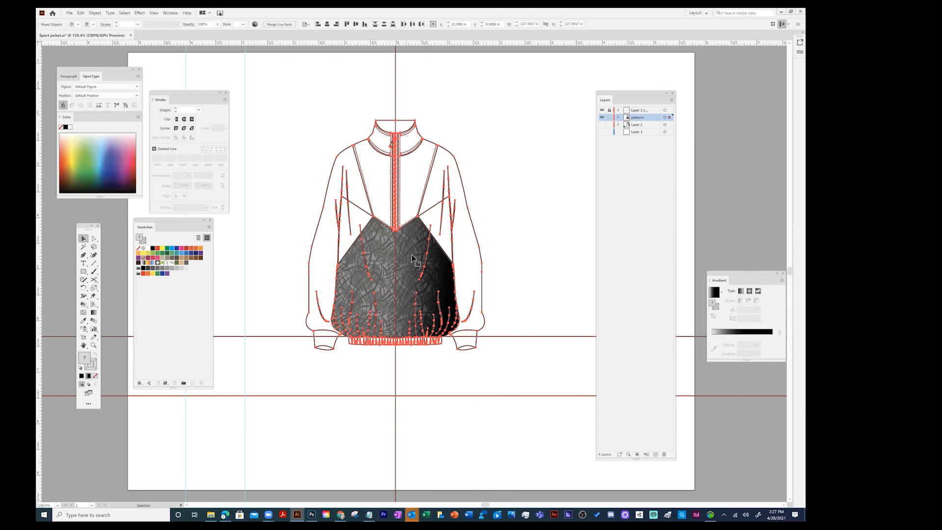
Step: Try to Live Paint the right-hand sleeve with the current gradient fill, and undo it
left_click(83, 304)
left_click(462, 248)
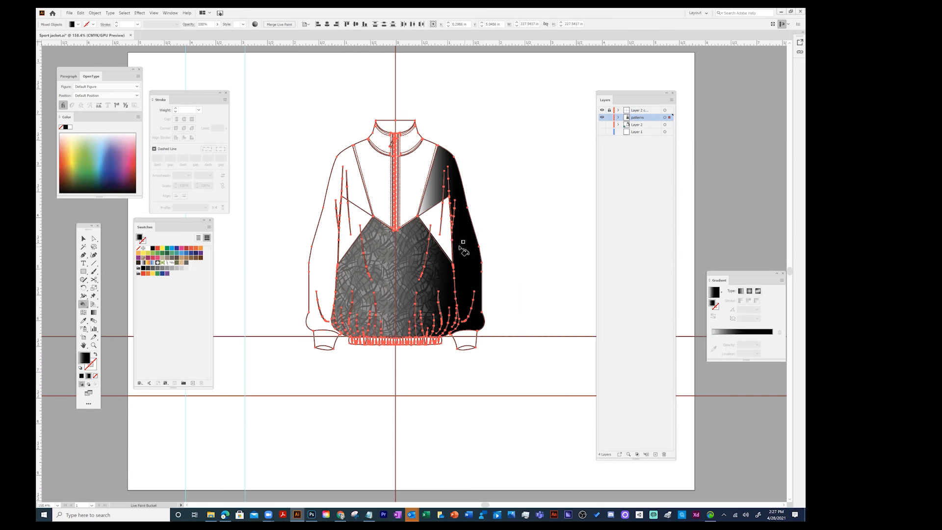
key("ctrl+z")
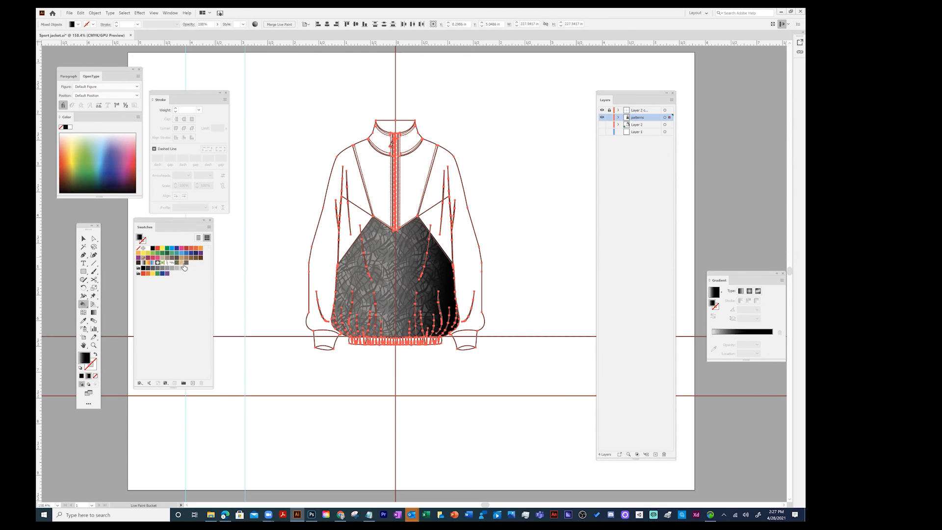
Step: Live Paint the right-hand sleeve with the dark grey pattern swatch, undo the extra fill beside the body panel, and deselect the artwork
left_click(186, 264)
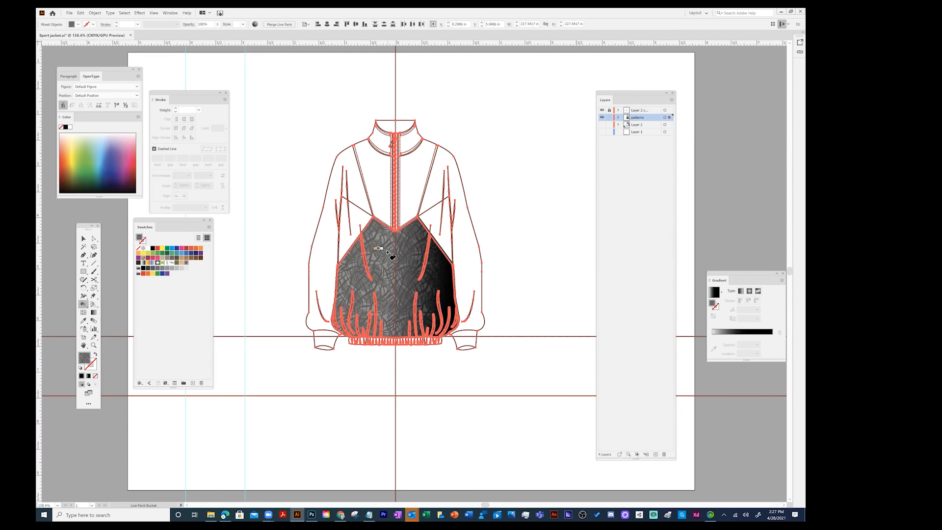
left_click(471, 245)
left_click(444, 240)
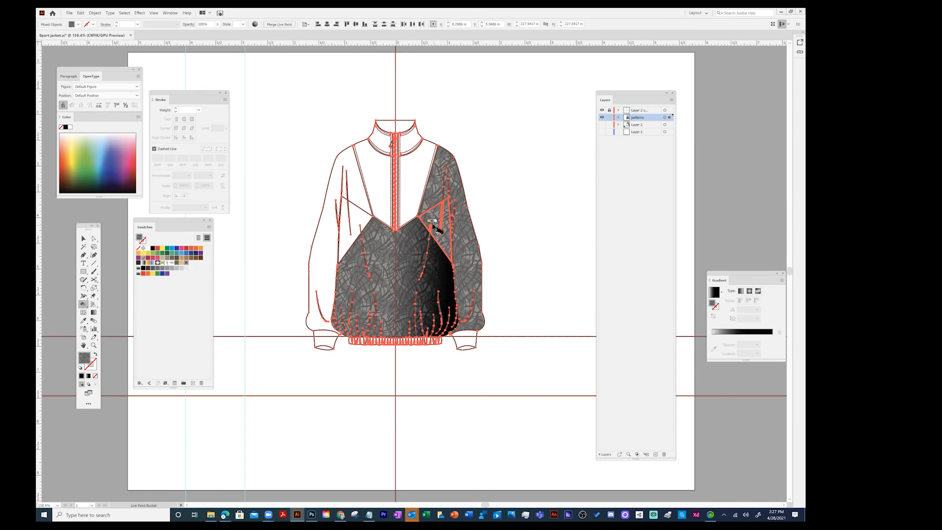
key("ctrl+z")
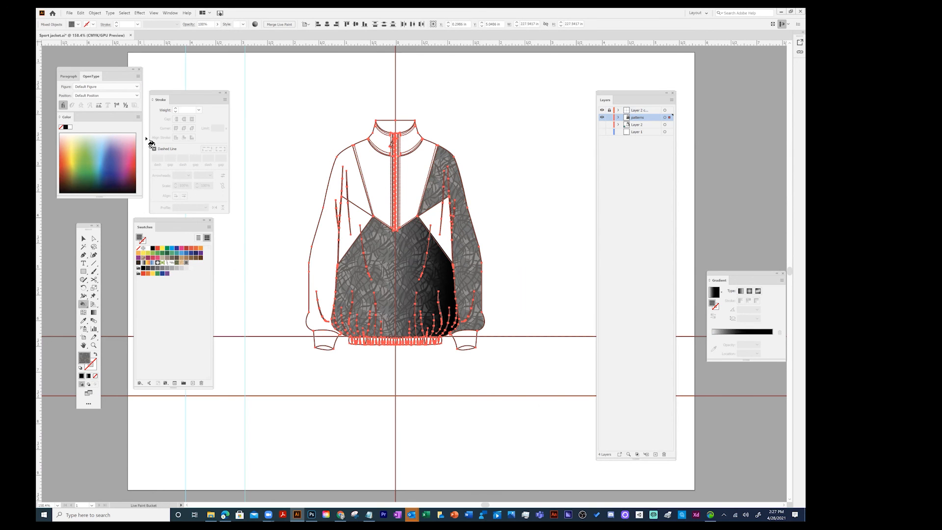
left_click(83, 238)
left_click(509, 225)
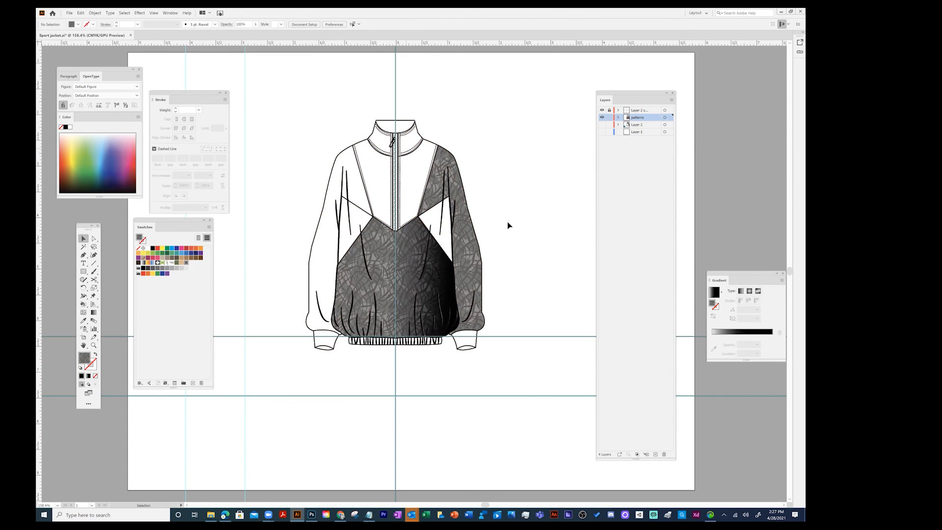